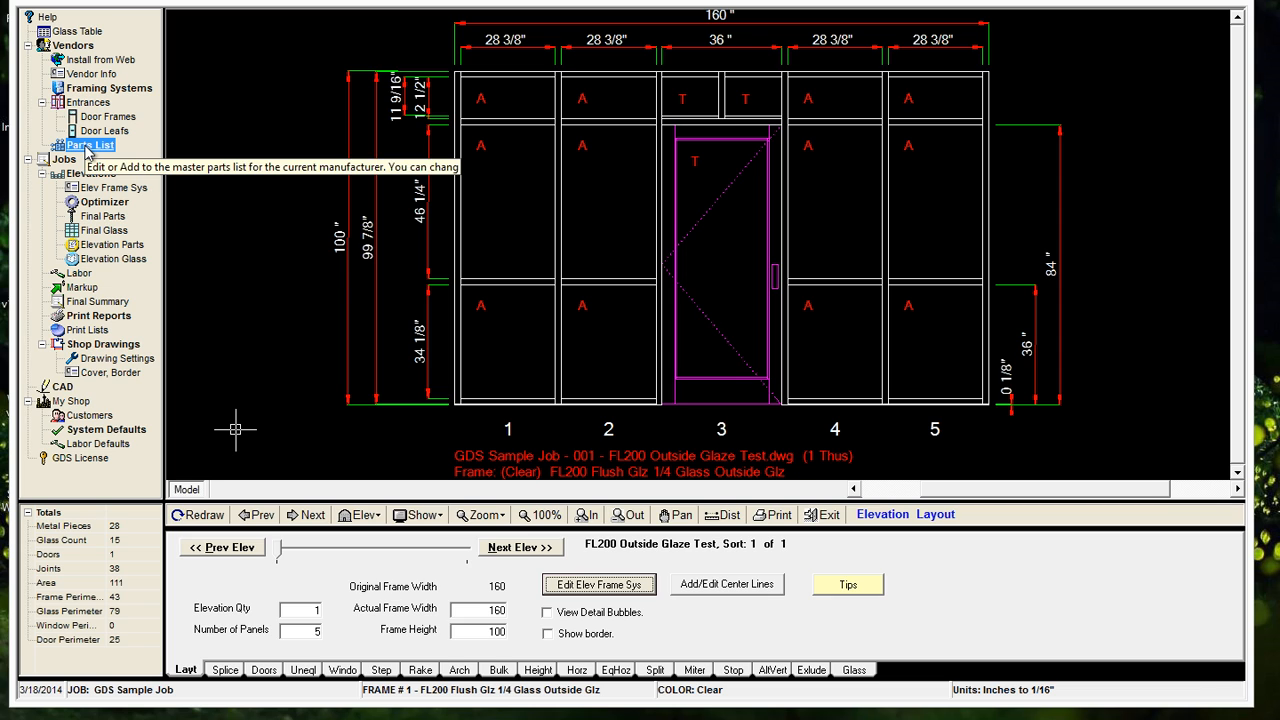
# Open the master parts list, sort it by description, and restore the sort by part number
pyautogui.doubleClick(88, 148)
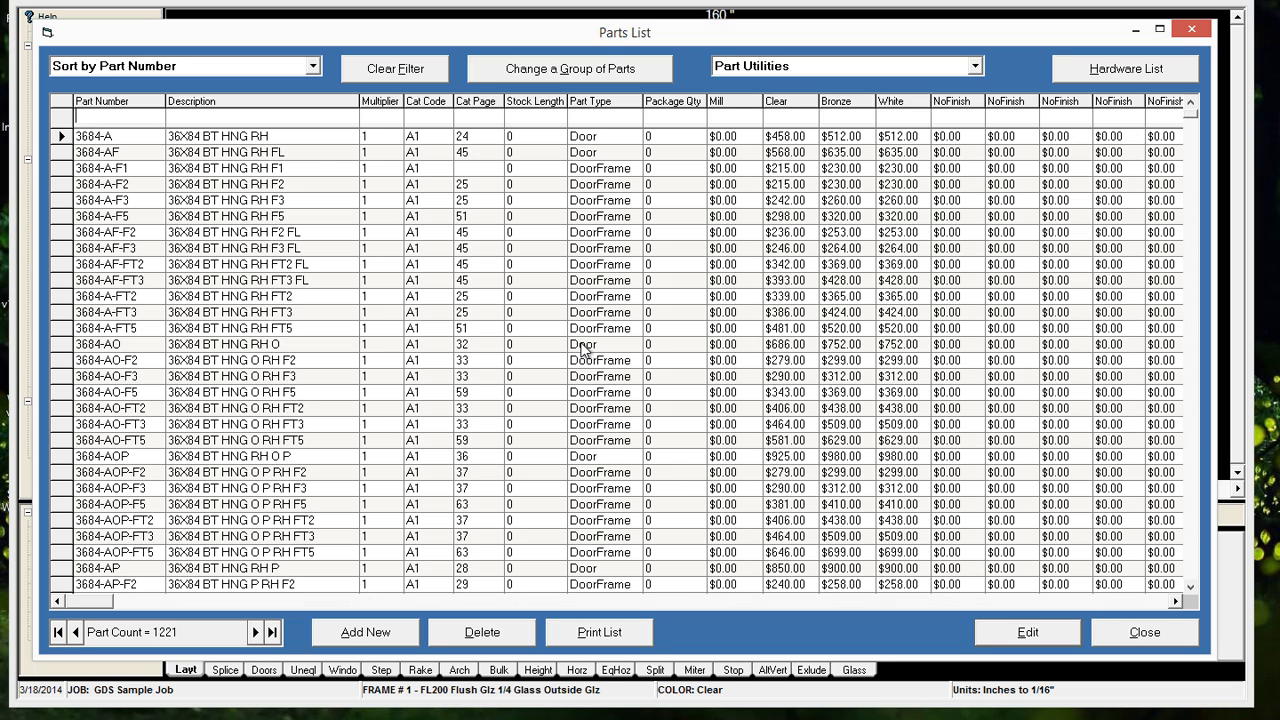
pyautogui.click(194, 72)
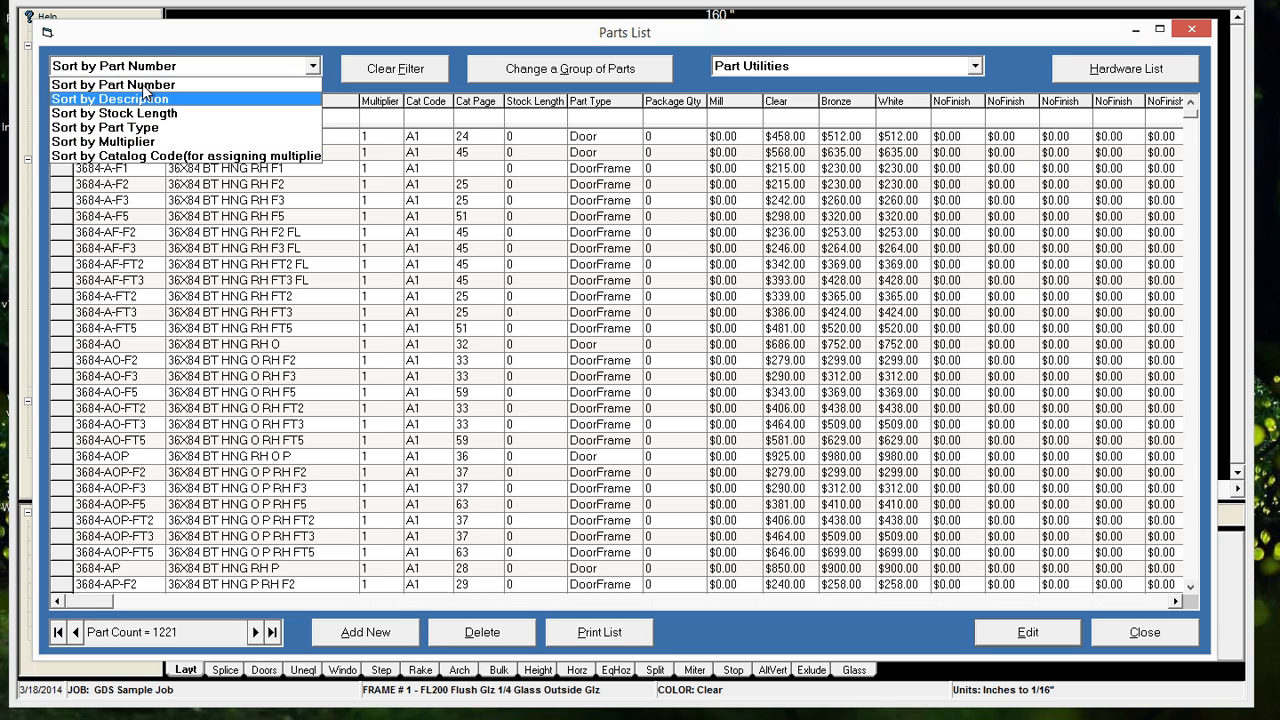
pyautogui.click(145, 87)
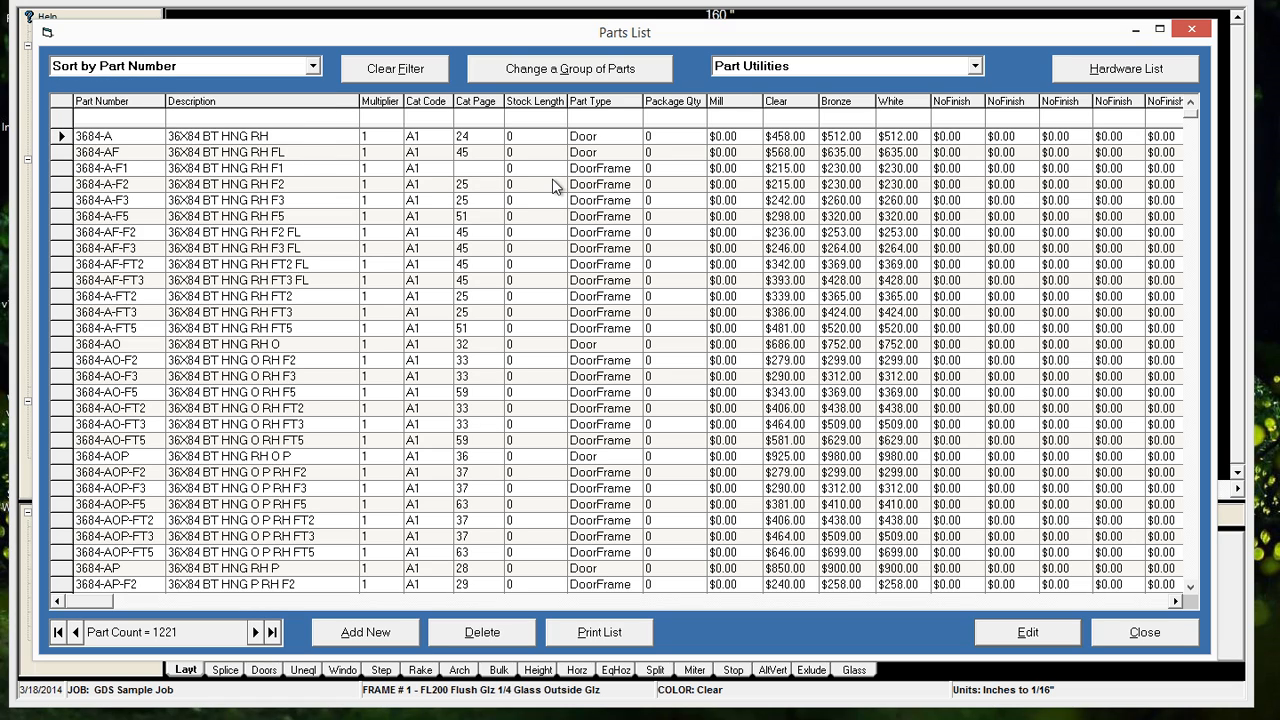
pyautogui.click(313, 66)
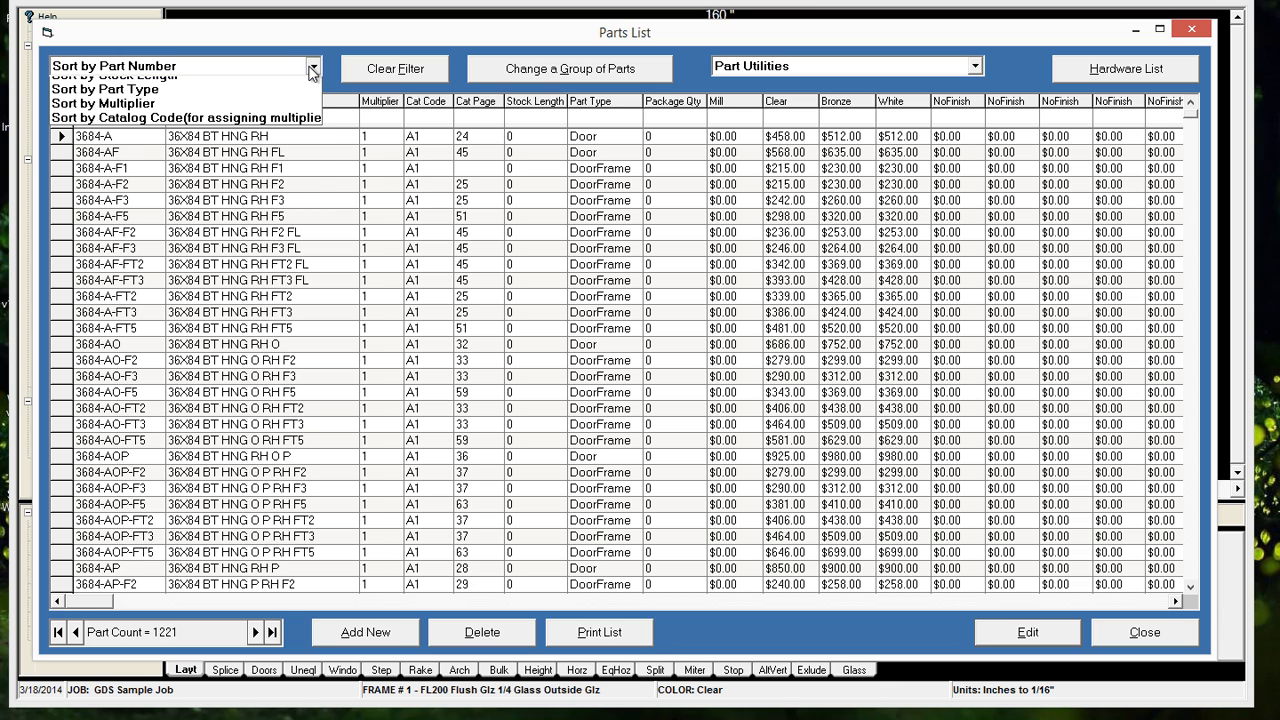
pyautogui.click(211, 99)
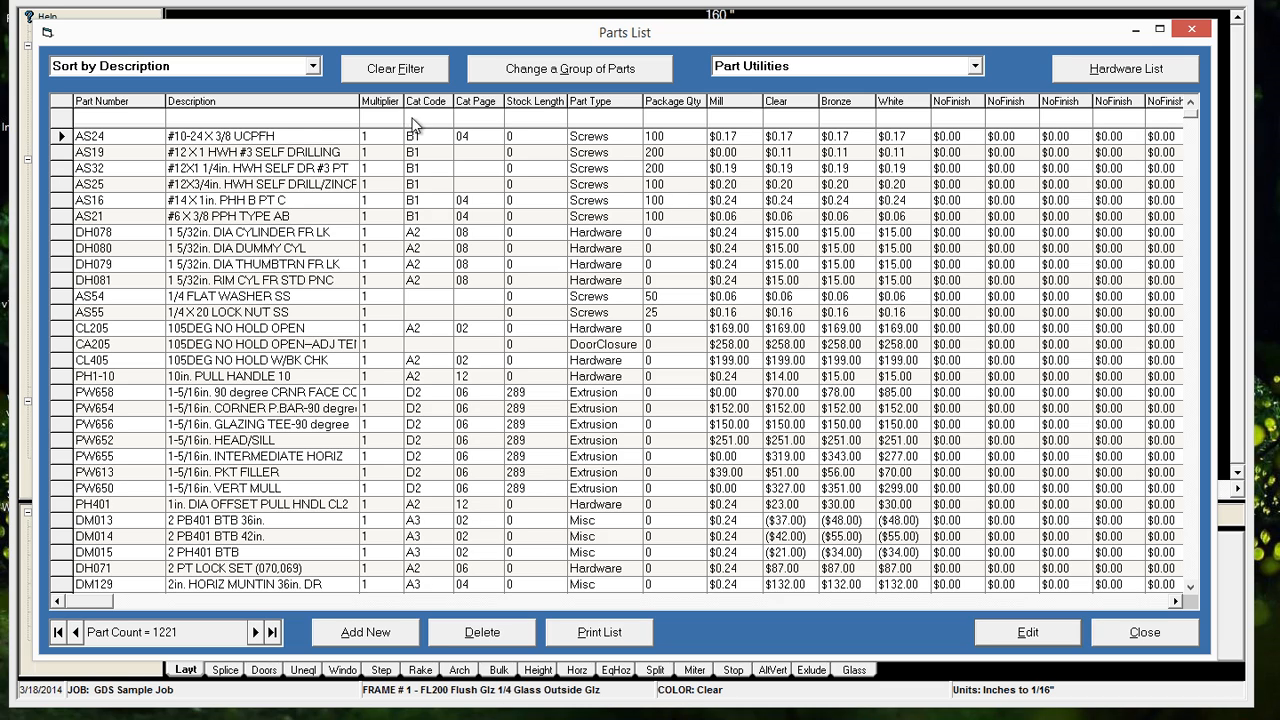
pyautogui.click(304, 65)
pyautogui.click(208, 86)
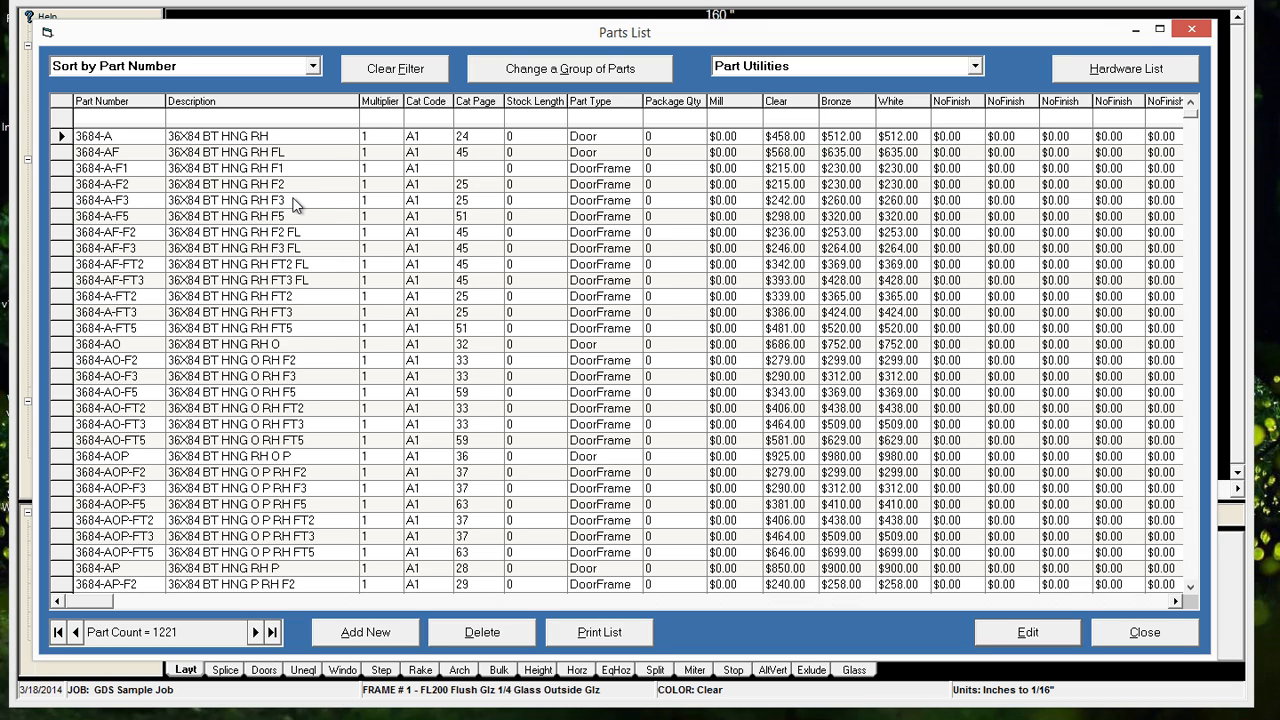
# Try a part number filter on the parts list, browse the parts, and clear the filter entry
pyautogui.click(118, 118)
pyautogui.write('A')
pyautogui.press('BackSpace')
pyautogui.scroll(-5, 100, 427)
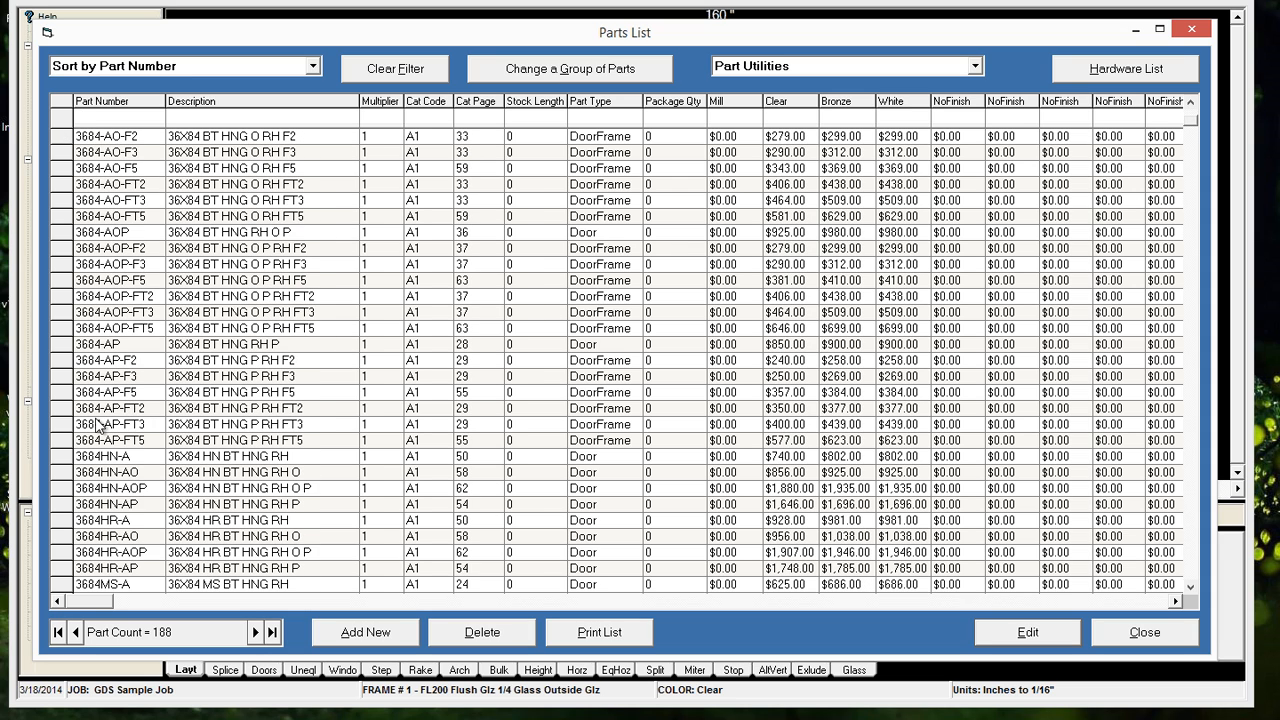
pyautogui.scroll(-2, 96, 420)
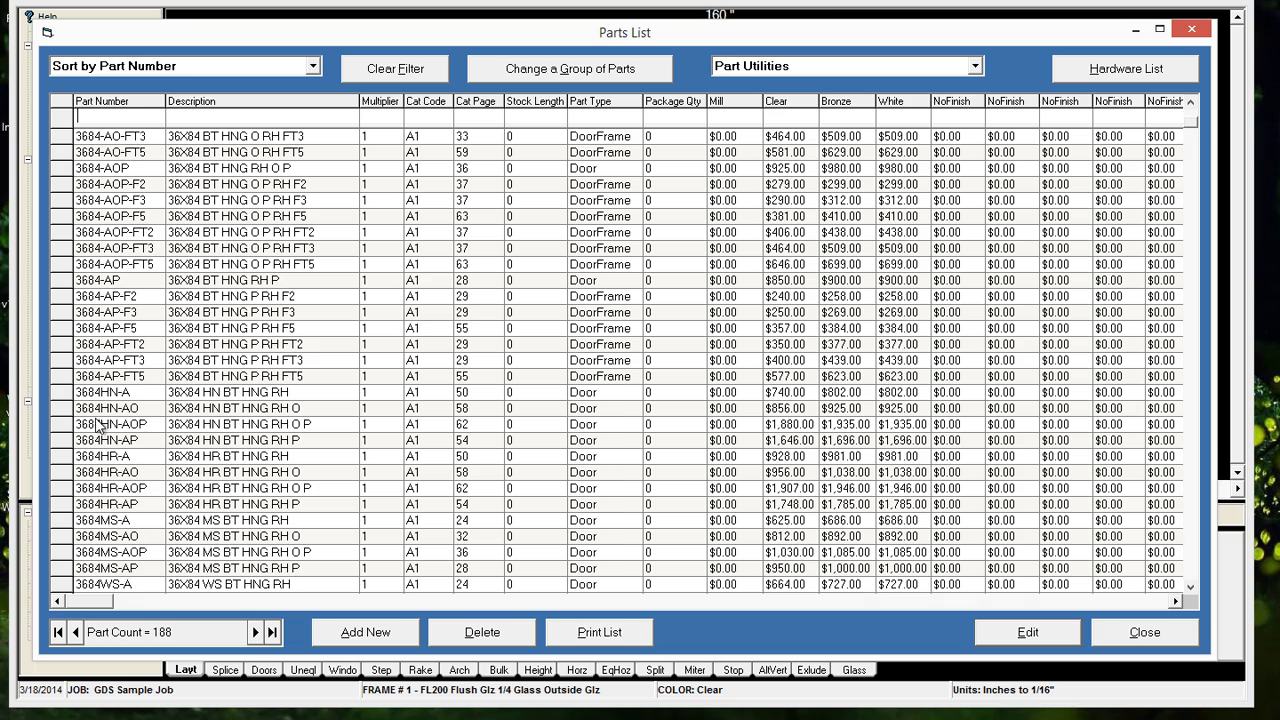
# Filter the parts by part number 7284 and part type "doorf", and clear the filter
pyautogui.write('72')
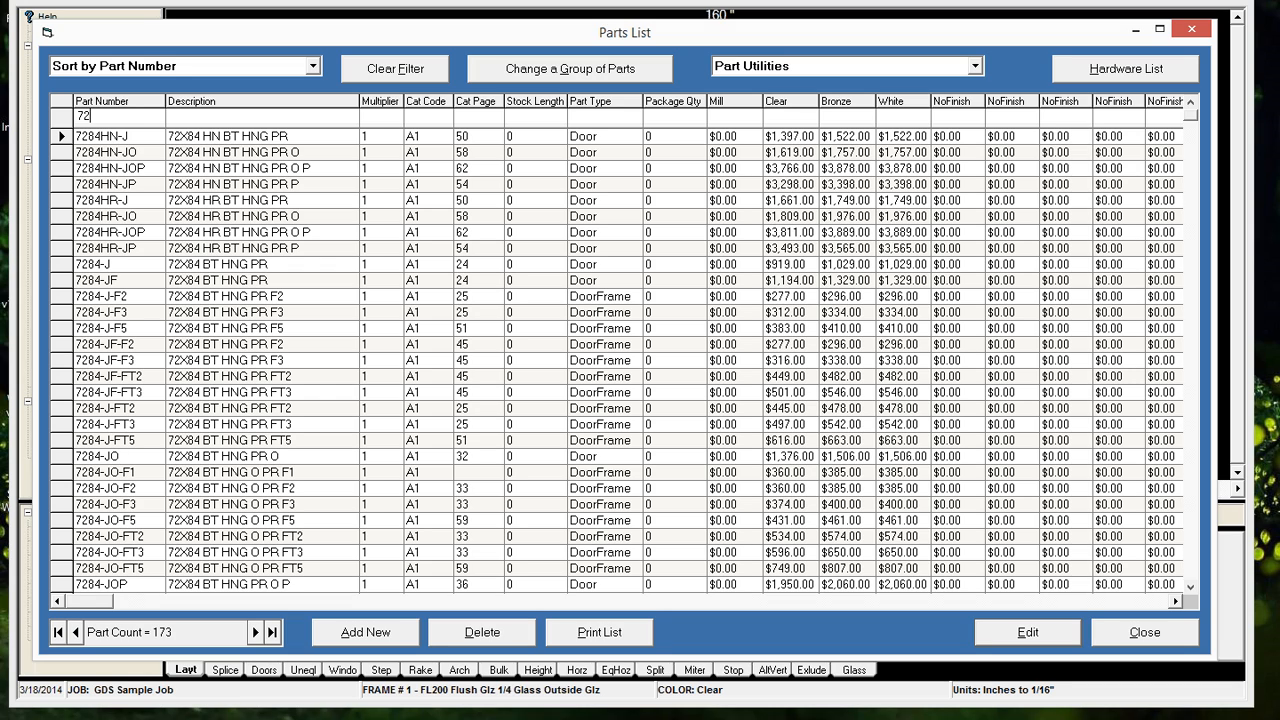
pyautogui.write('84')
pyautogui.write('do')
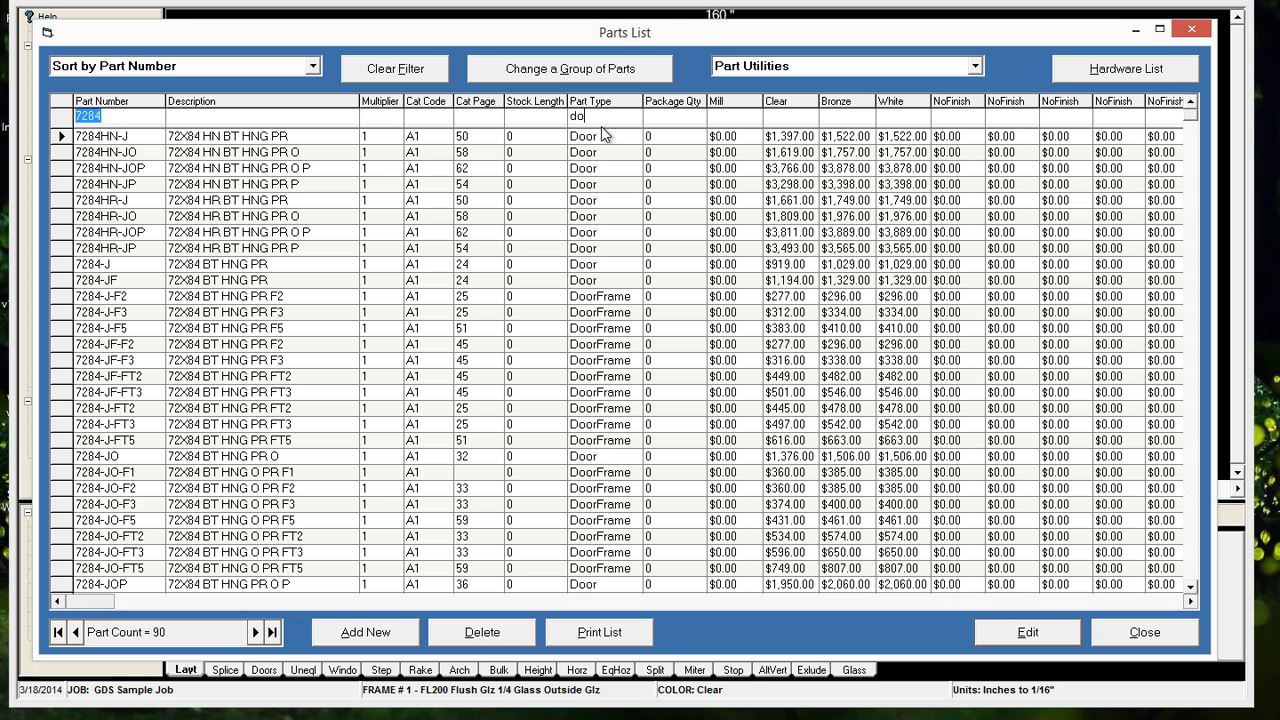
pyautogui.write('orf')
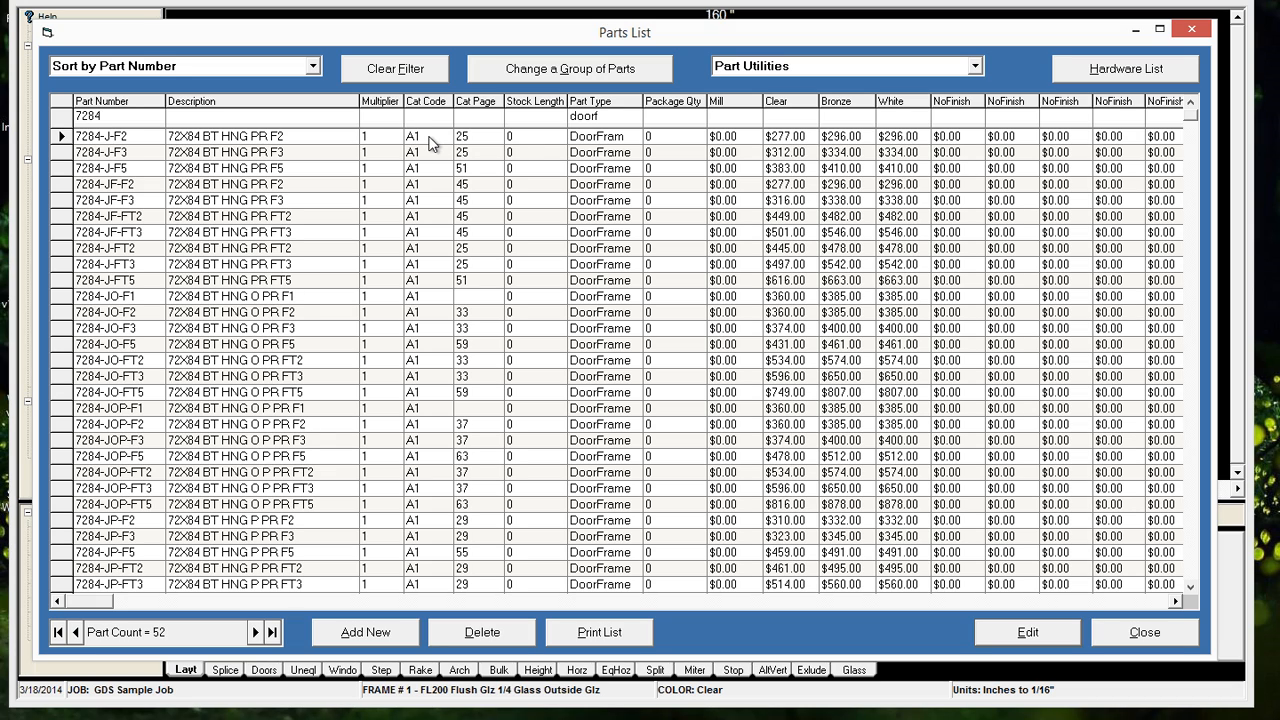
pyautogui.click(530, 120)
pyautogui.hotkey('shift', 'Tab')
pyautogui.click(380, 70)
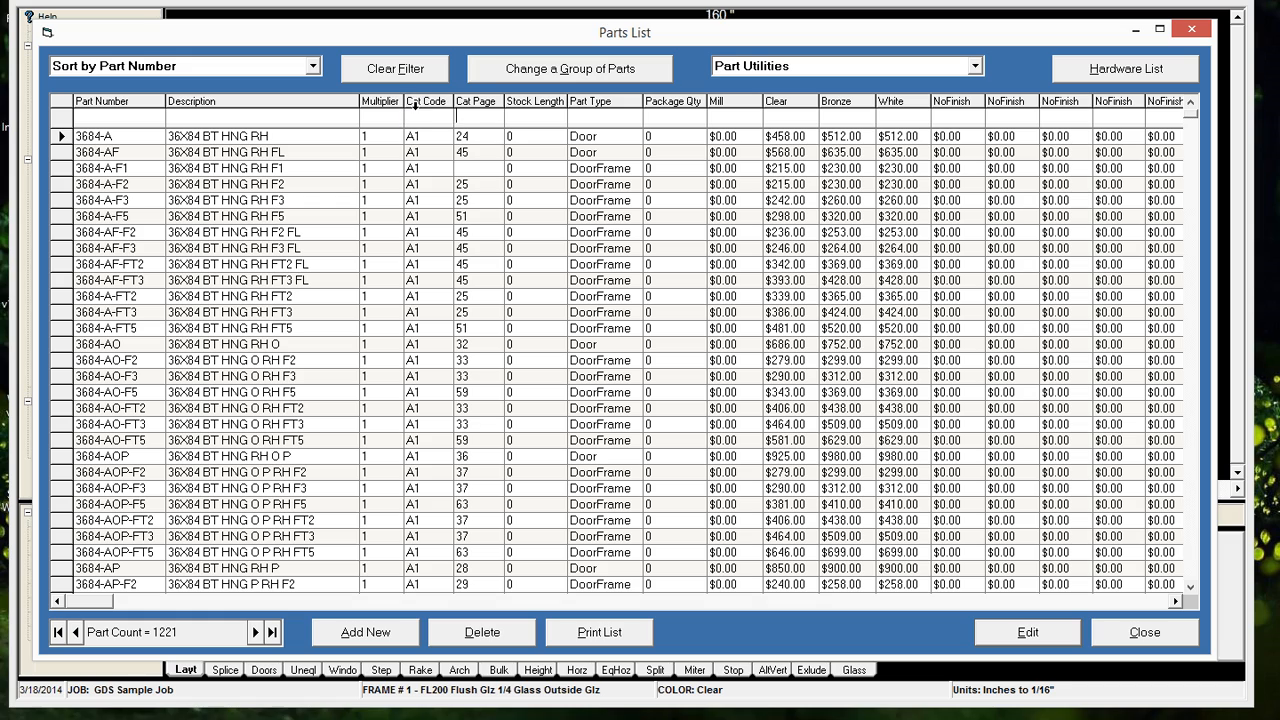
# Filter the parts by catalog page 24 and description "rh", and clear the filter
pyautogui.click(457, 118)
pyautogui.click(220, 120)
pyautogui.write('24')
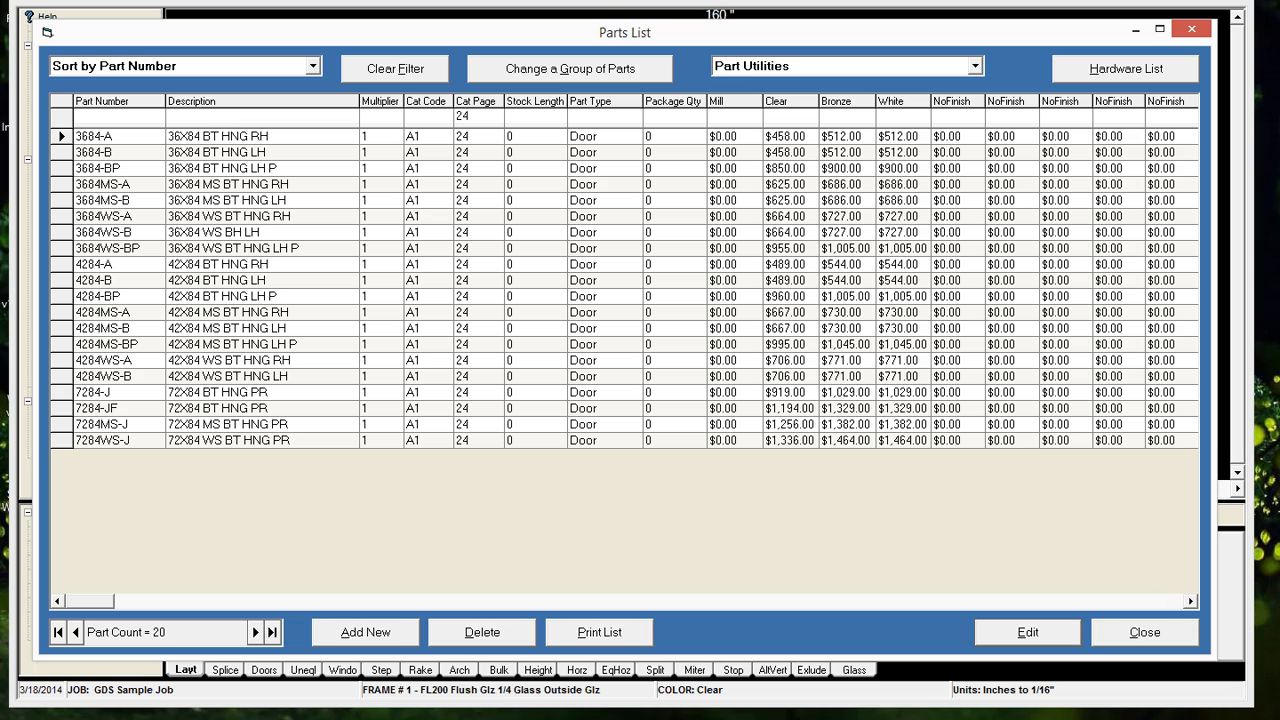
pyautogui.write('rh')
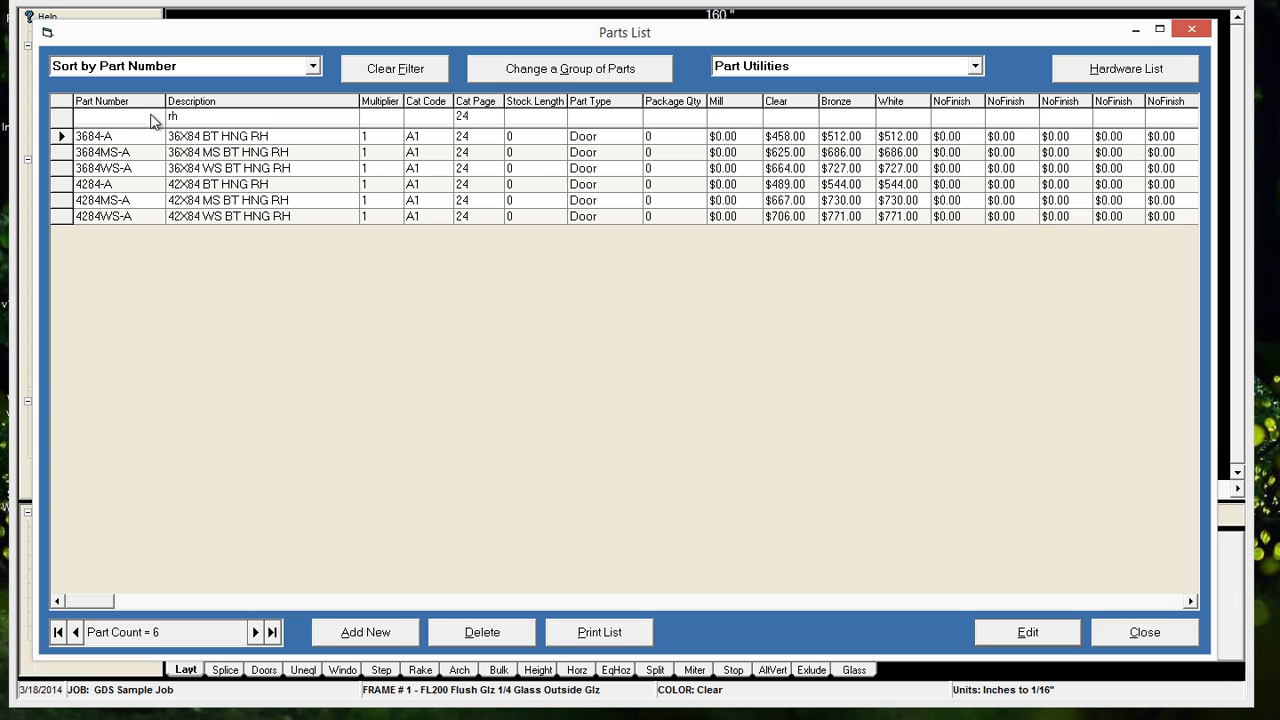
pyautogui.click(395, 68)
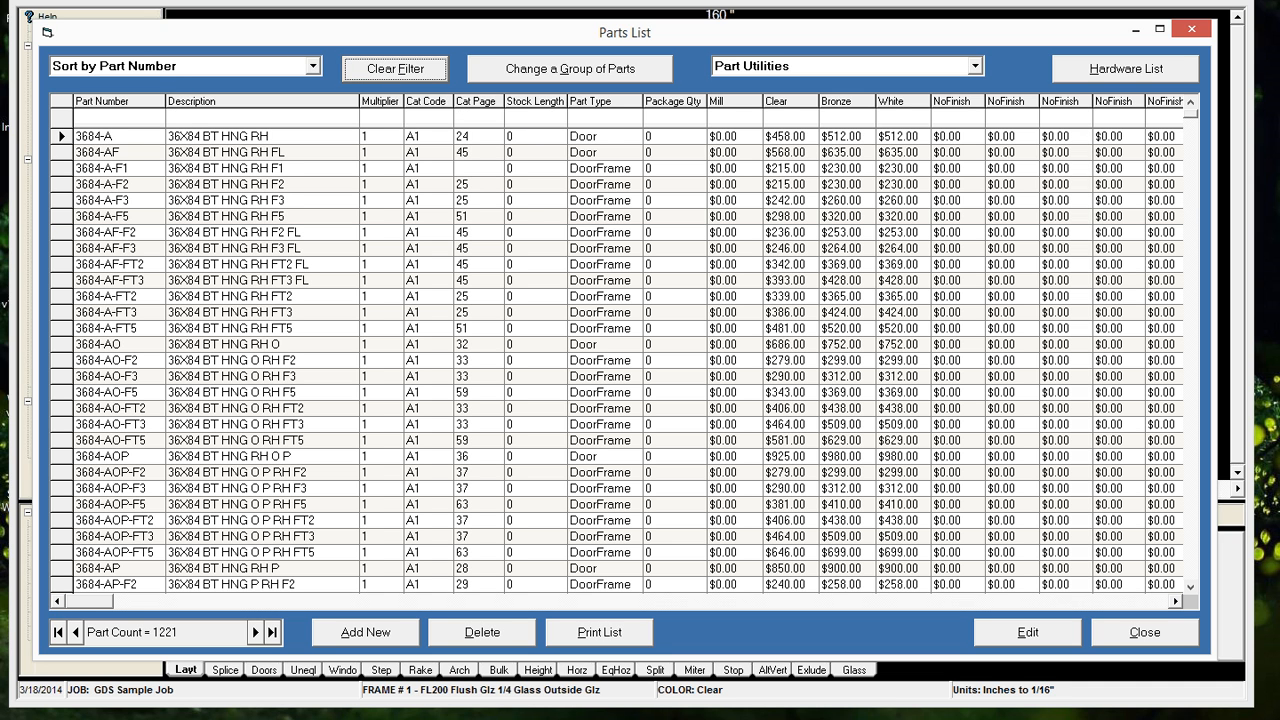
# Filter the parts by stock length, trying 25 and 253, and clear the filter
pyautogui.click(610, 145)
pyautogui.write('29')
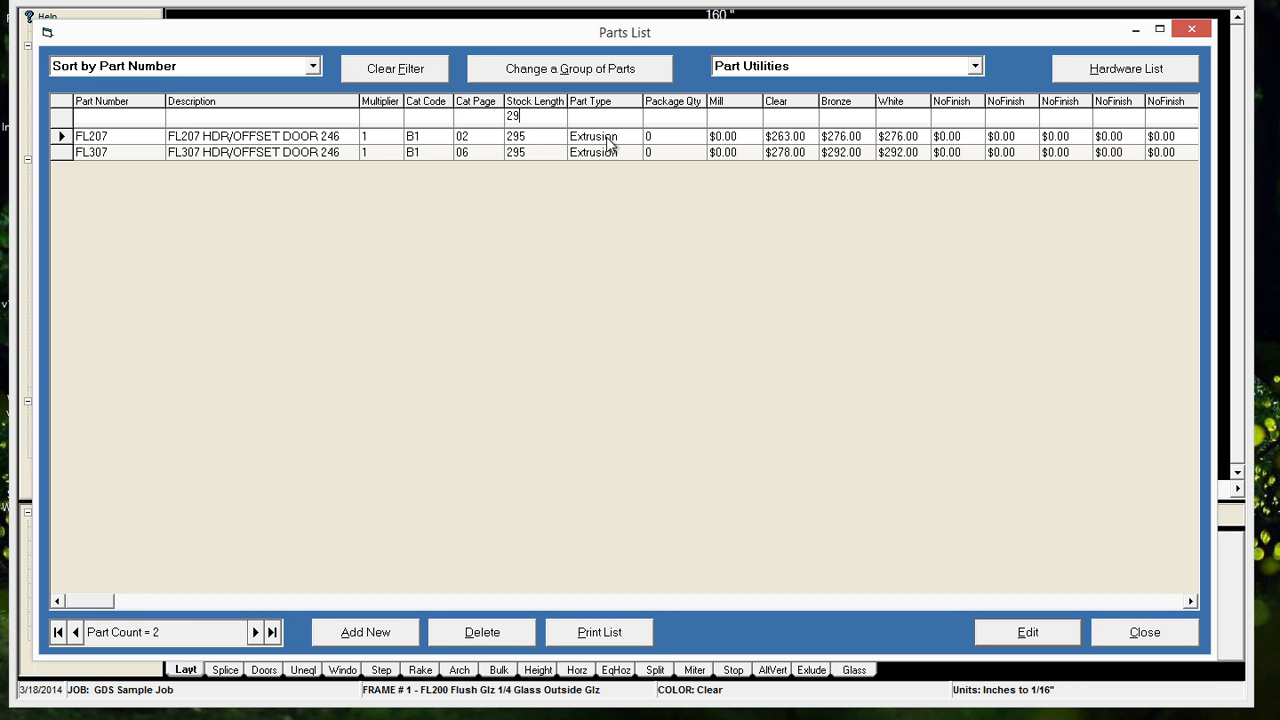
pyautogui.press('BackSpace')
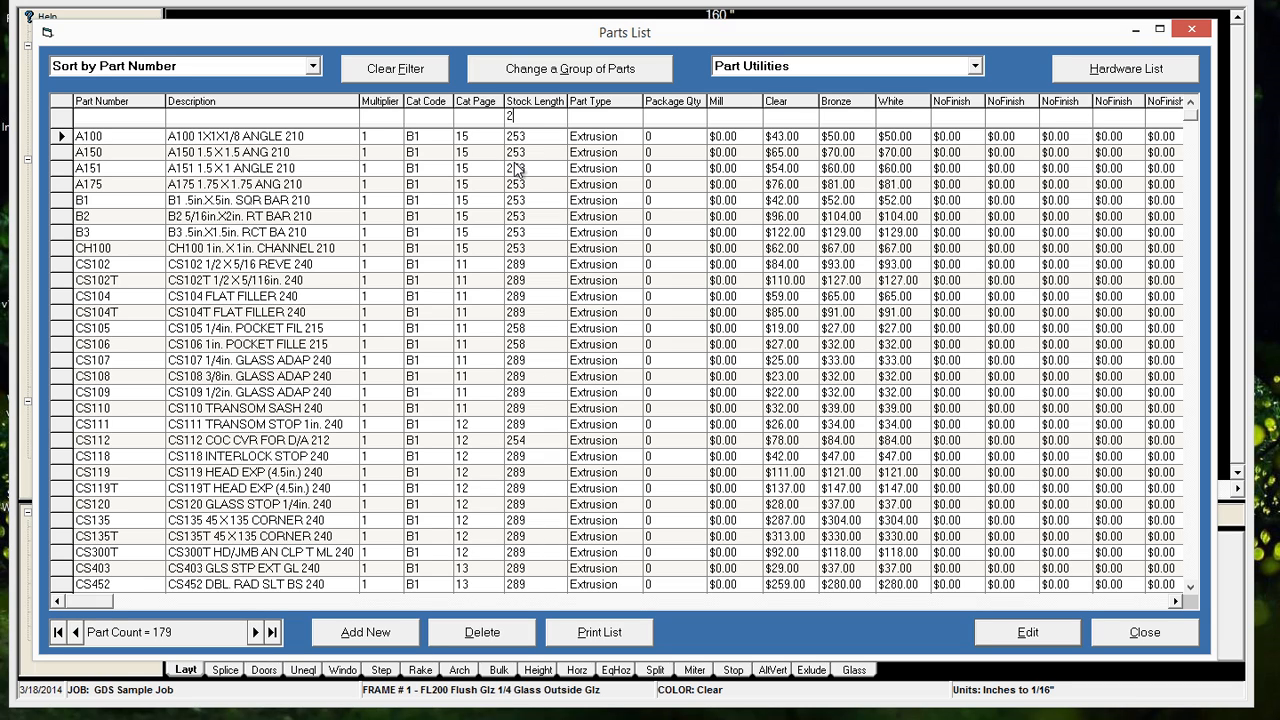
pyautogui.write('5')
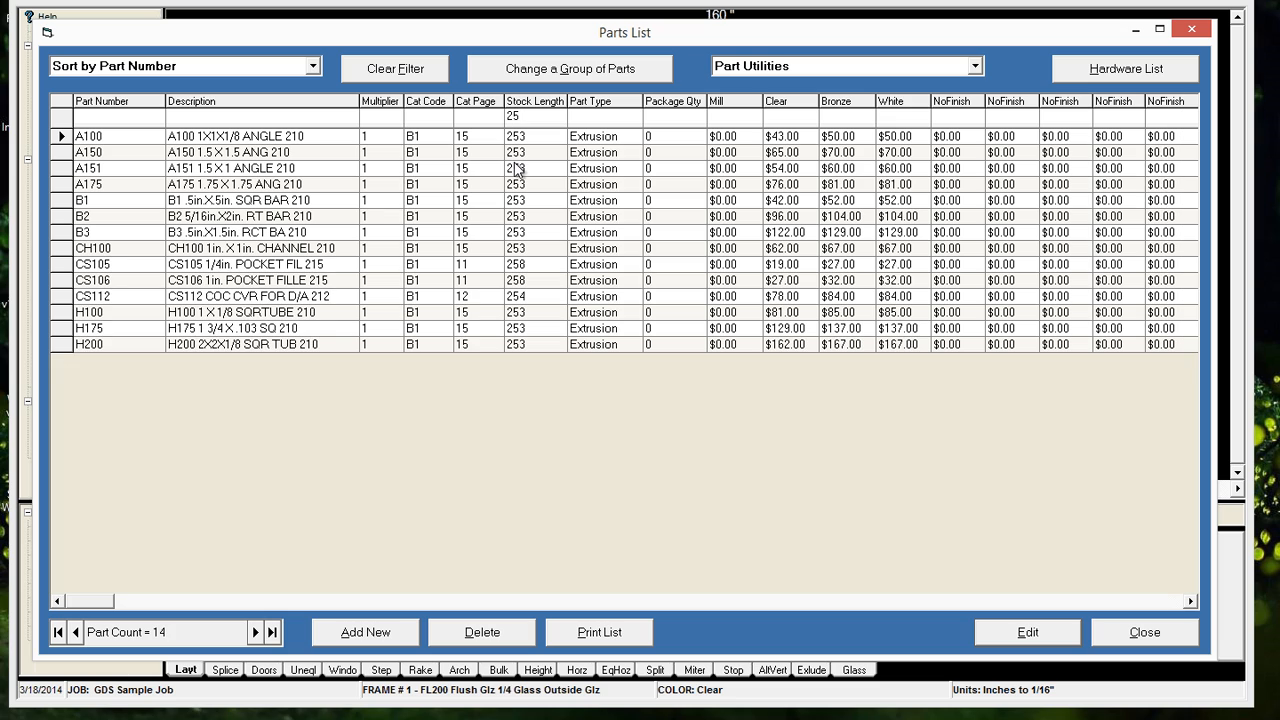
pyautogui.write('3')
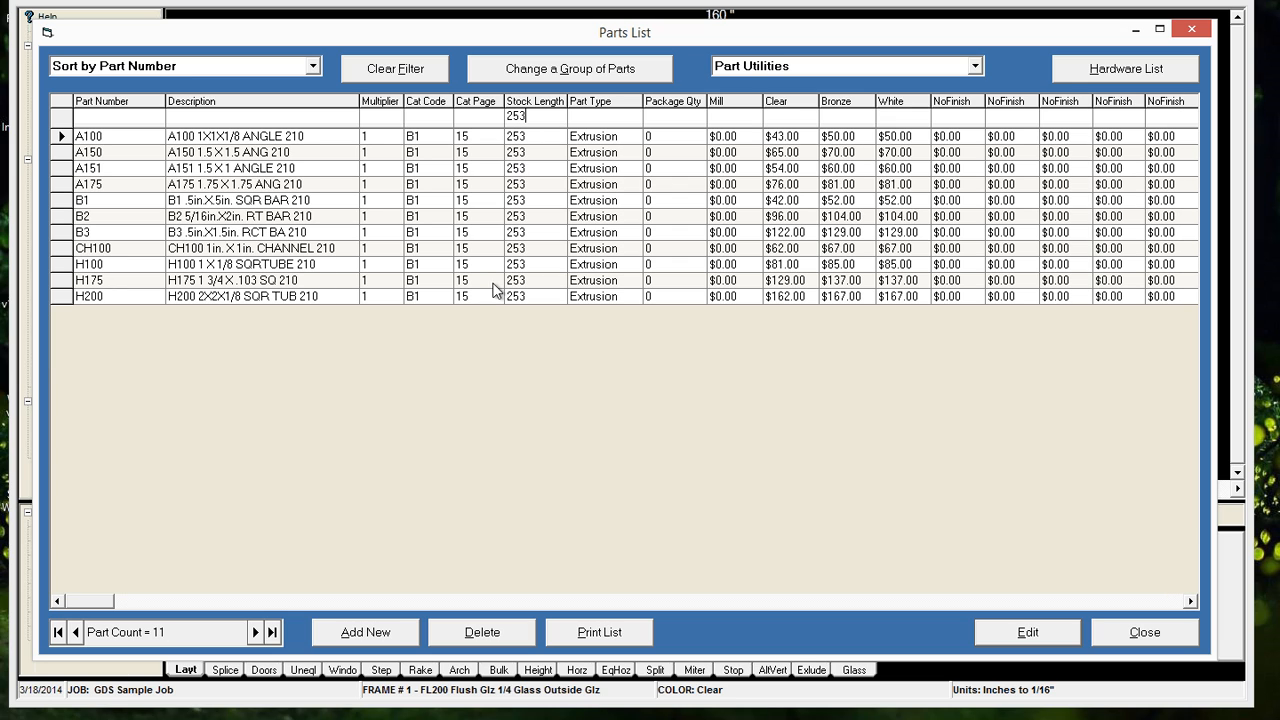
pyautogui.press('BackSpace')
pyautogui.press('BackSpace')
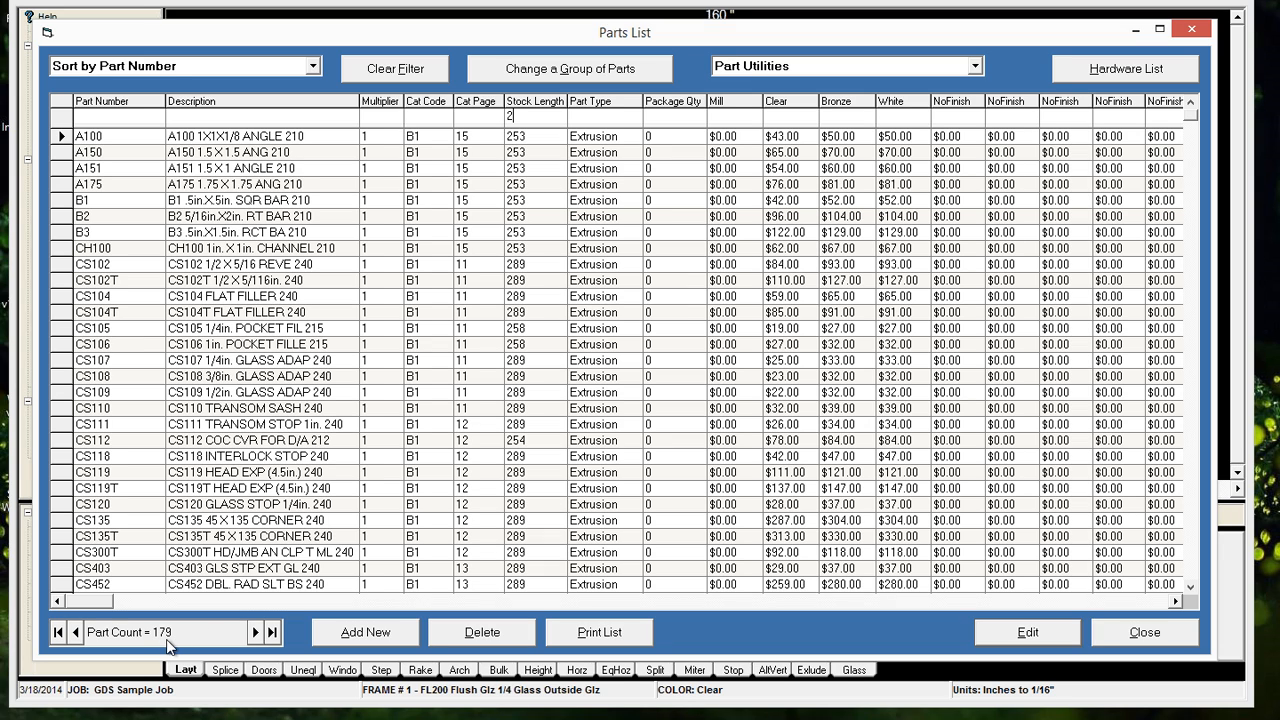
pyautogui.click(376, 66)
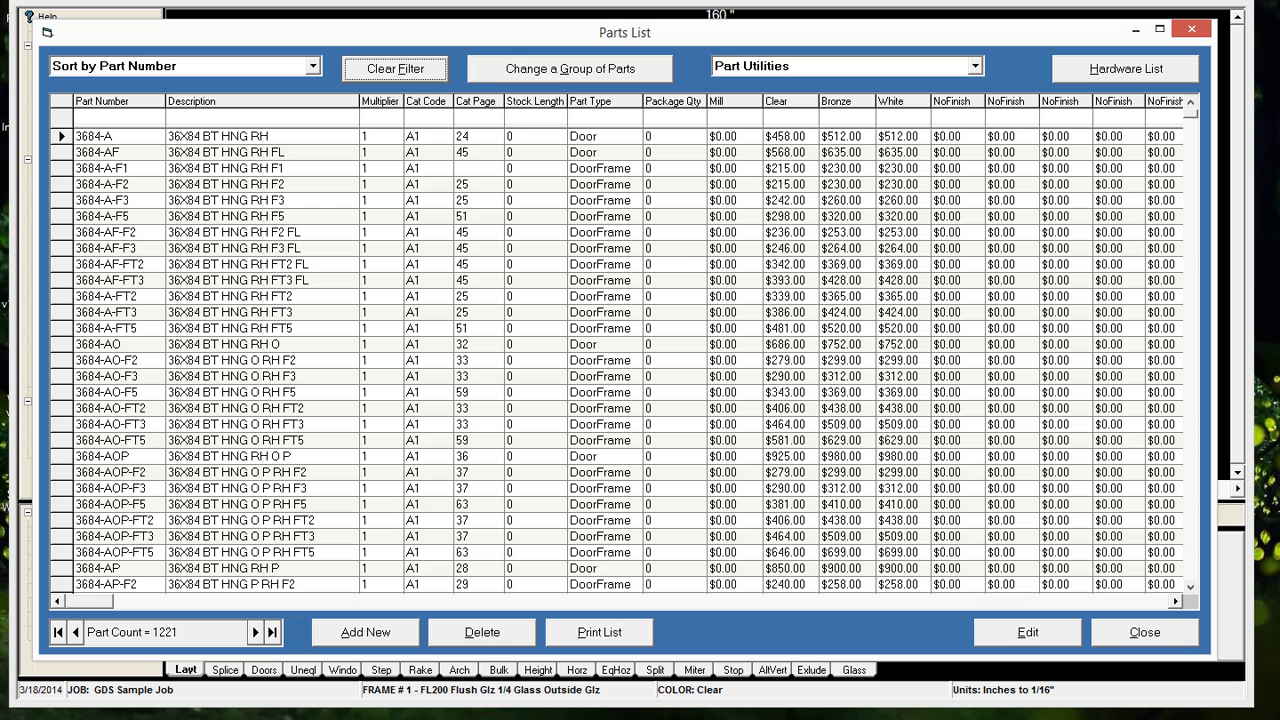
# Filter the parts to stock length 253 and batch update their stock length to 254
pyautogui.click(606, 121)
pyautogui.write('253')
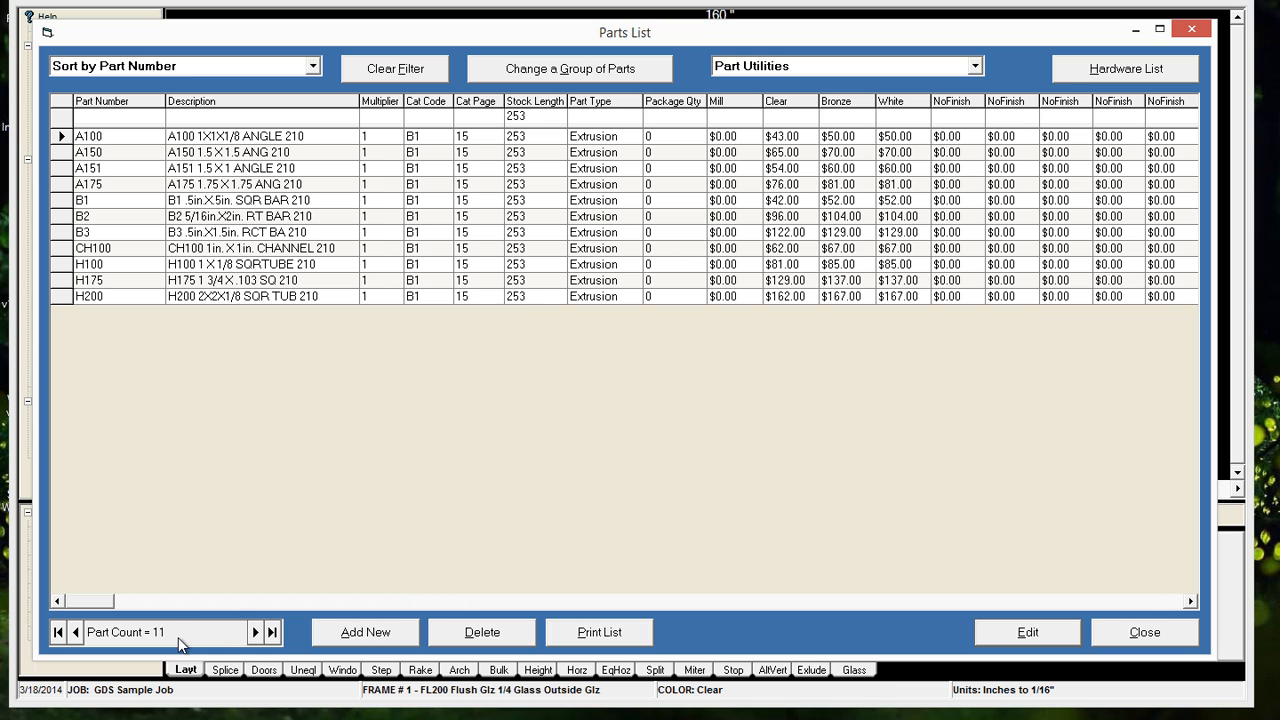
pyautogui.click(533, 77)
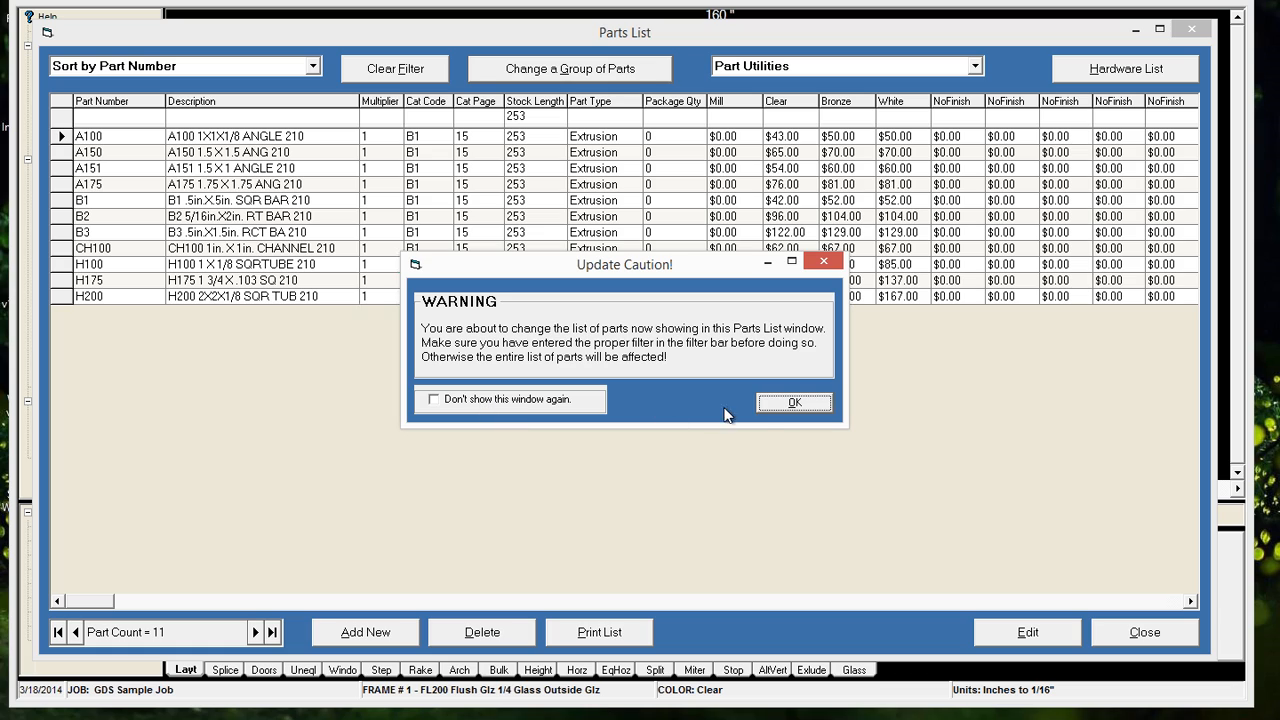
pyautogui.click(790, 401)
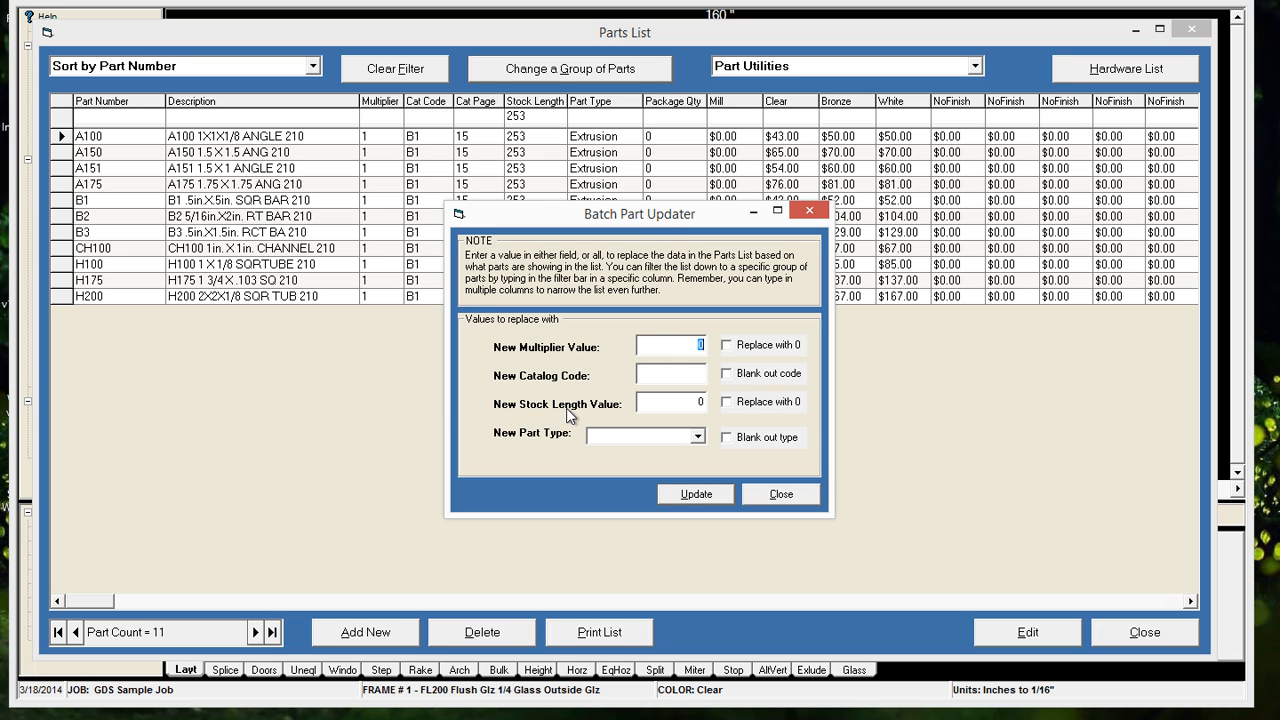
pyautogui.click(682, 403)
pyautogui.click(697, 495)
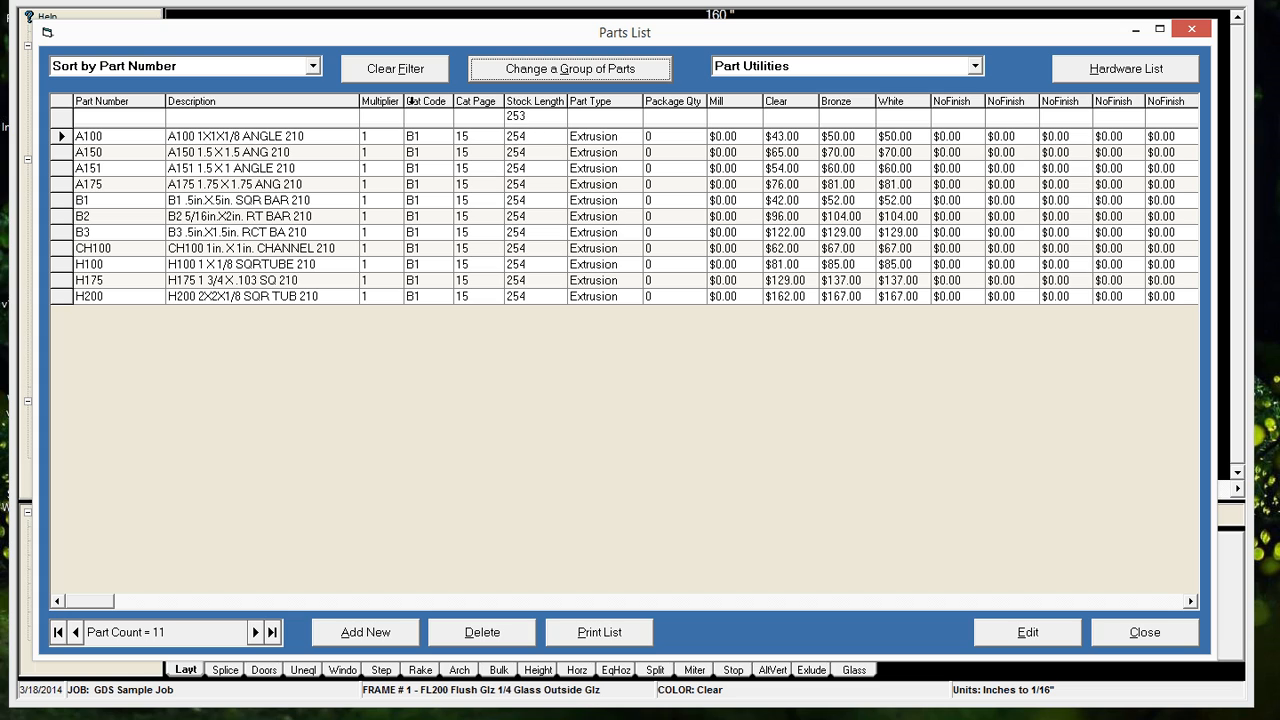
# Replace the old filter with stock length 254 to check the updated parts, and empty the filter value
pyautogui.click(362, 72)
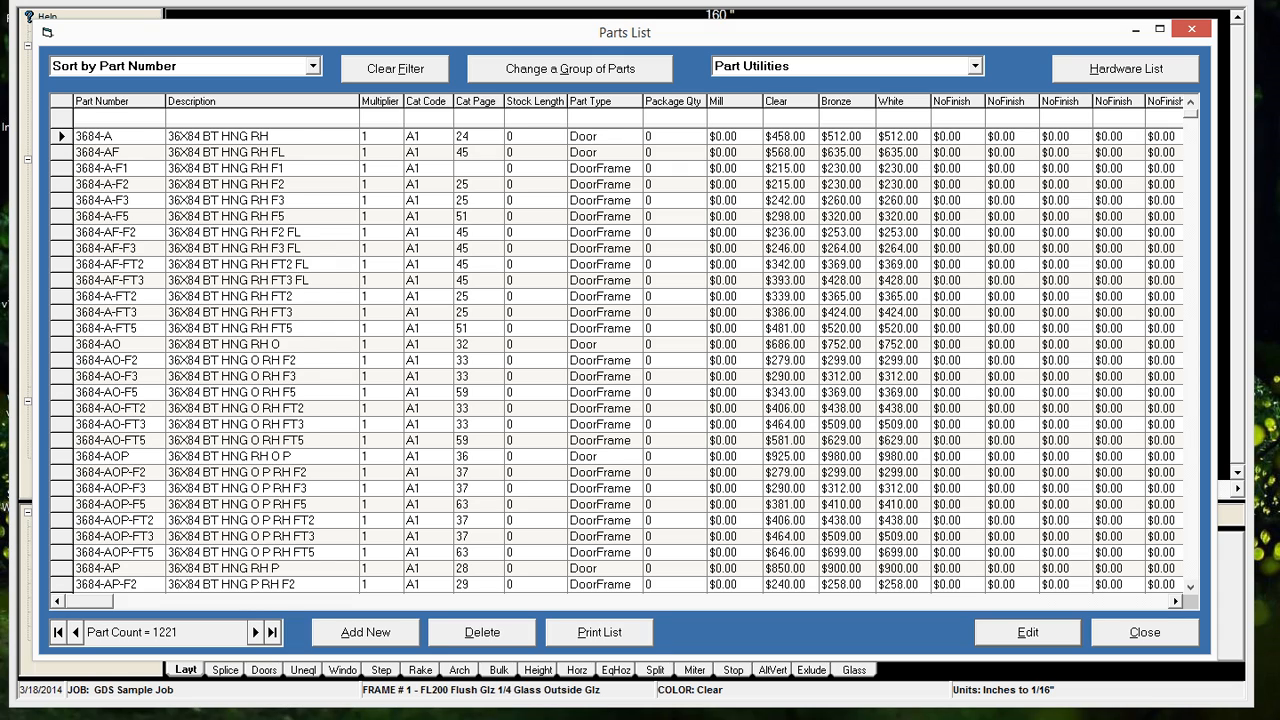
pyautogui.write('254')
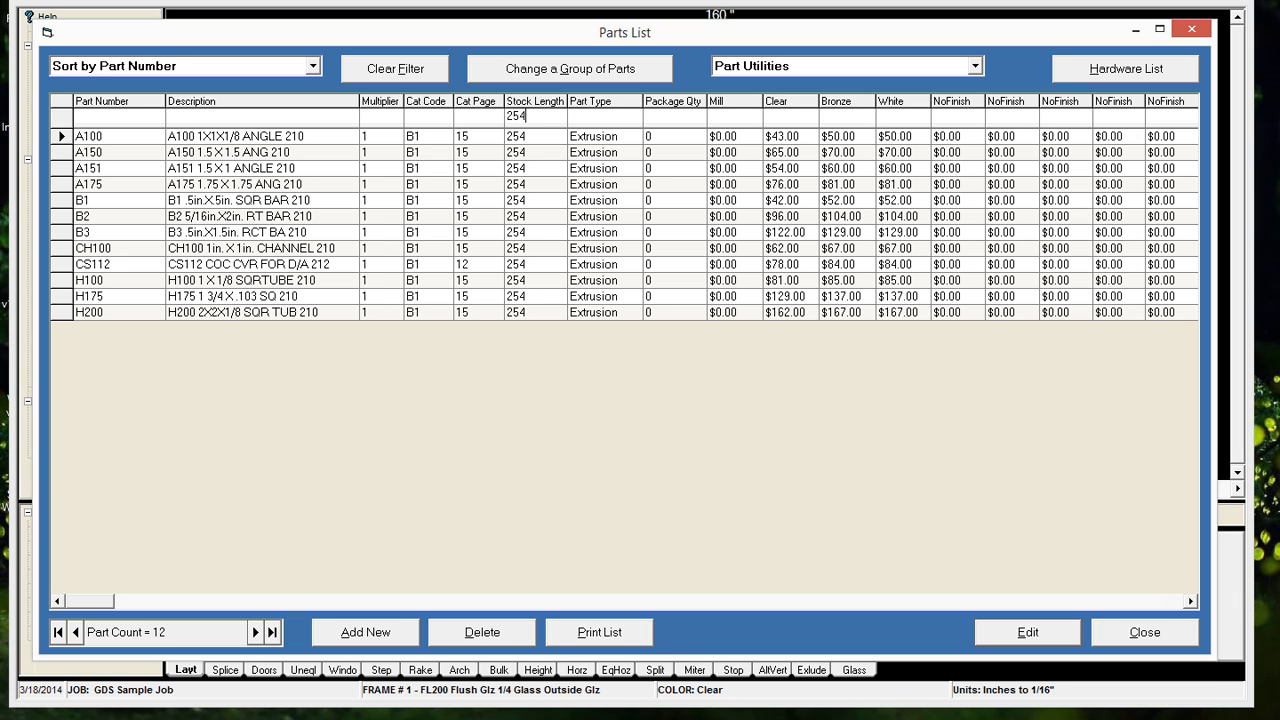
pyautogui.press('BackSpace')
pyautogui.press('BackSpace')
pyautogui.press('BackSpace')
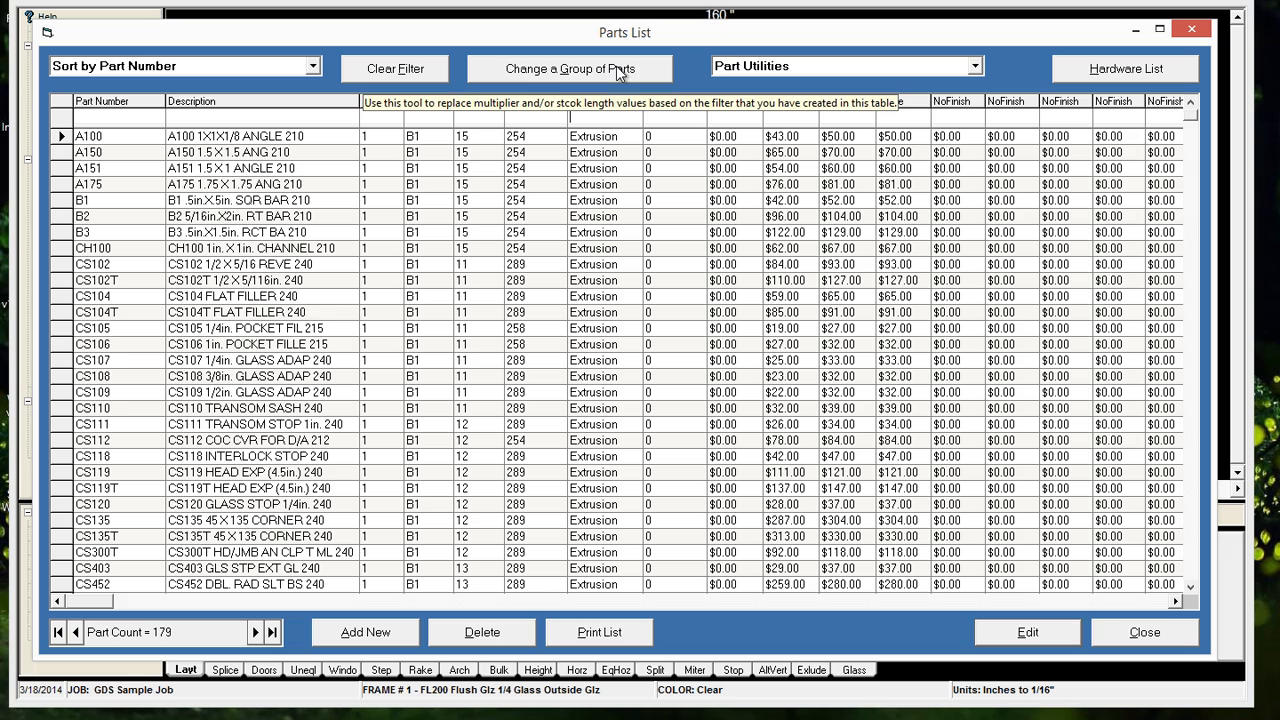
pyautogui.click(560, 78)
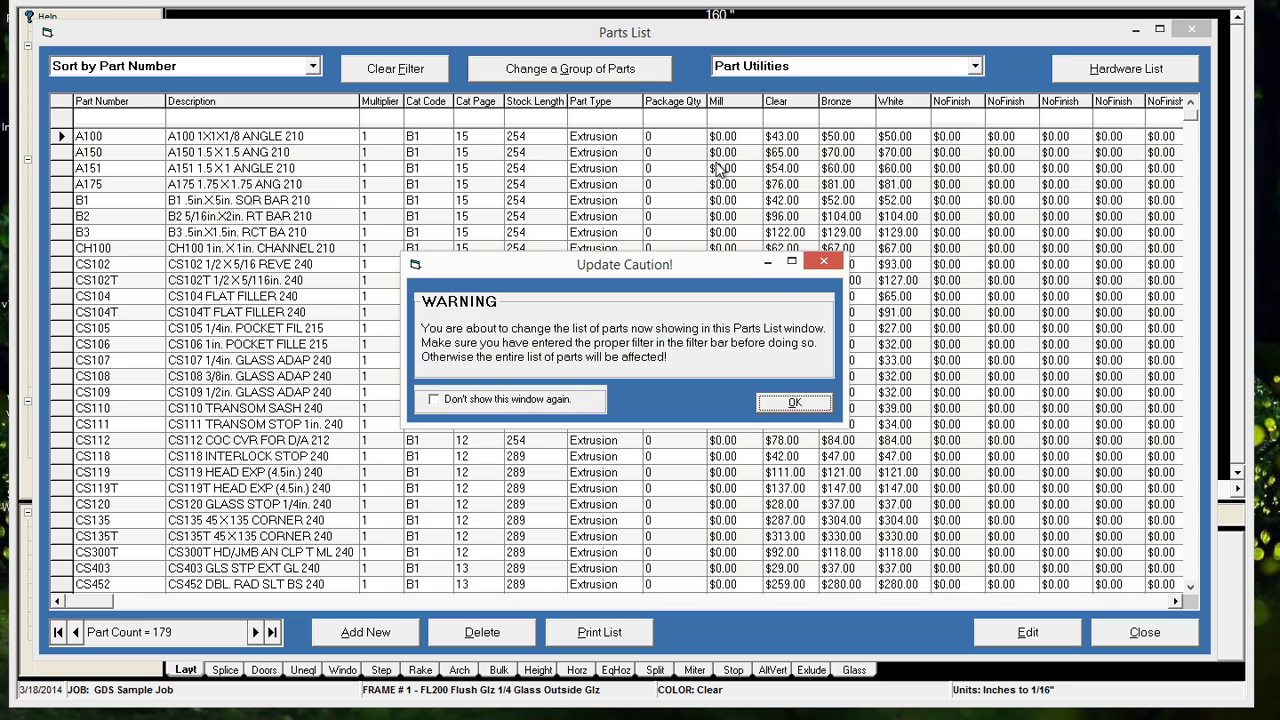
pyautogui.click(807, 403)
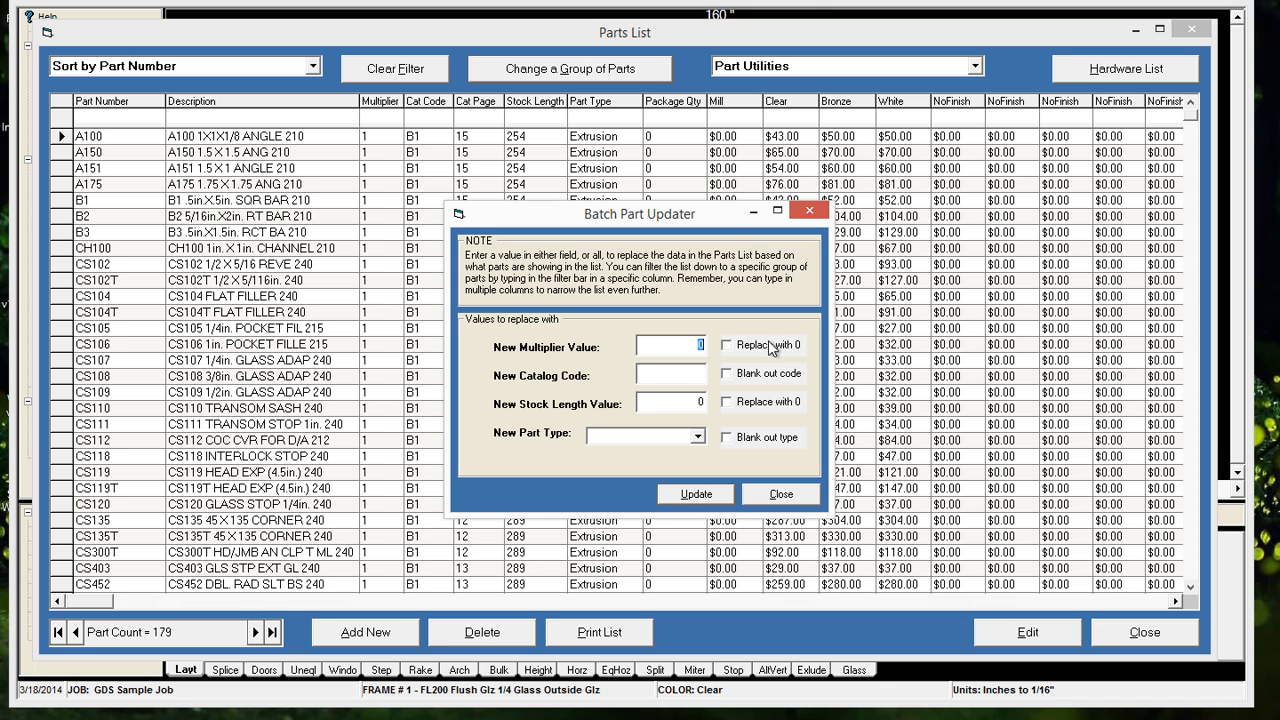
pyautogui.moveTo(718, 220); pyautogui.dragTo(1002, 280)
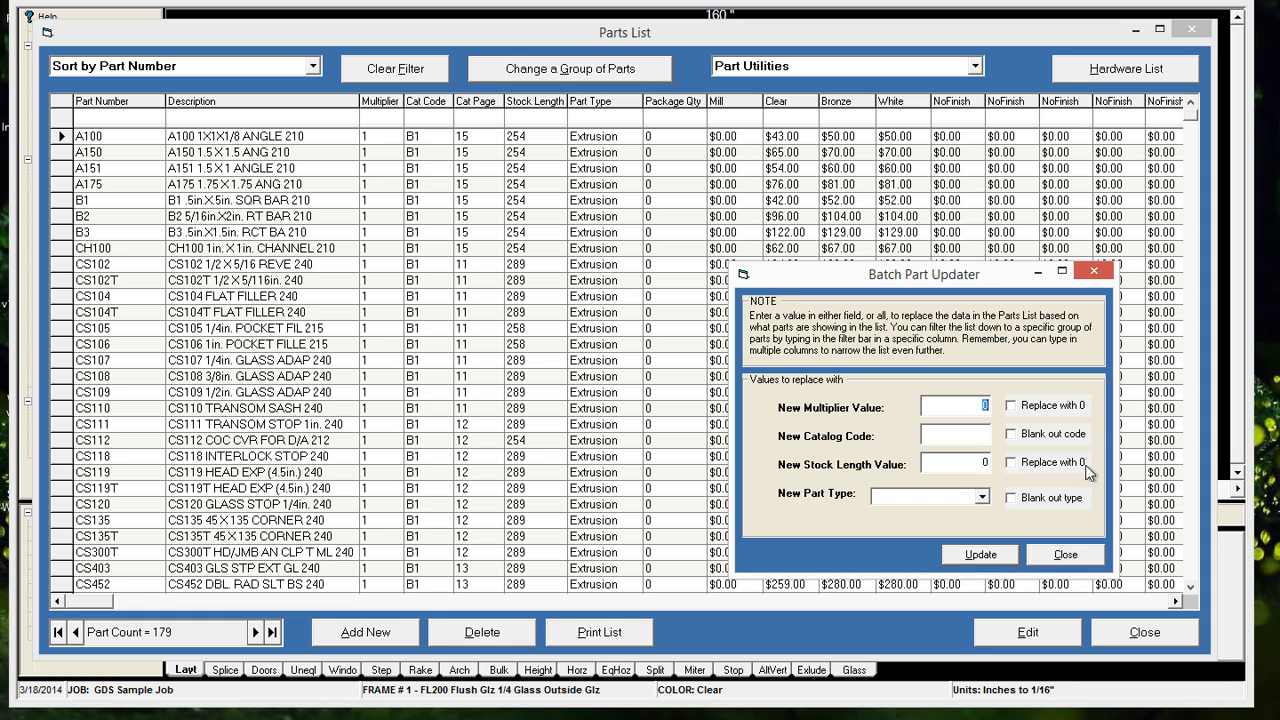
pyautogui.click(1065, 555)
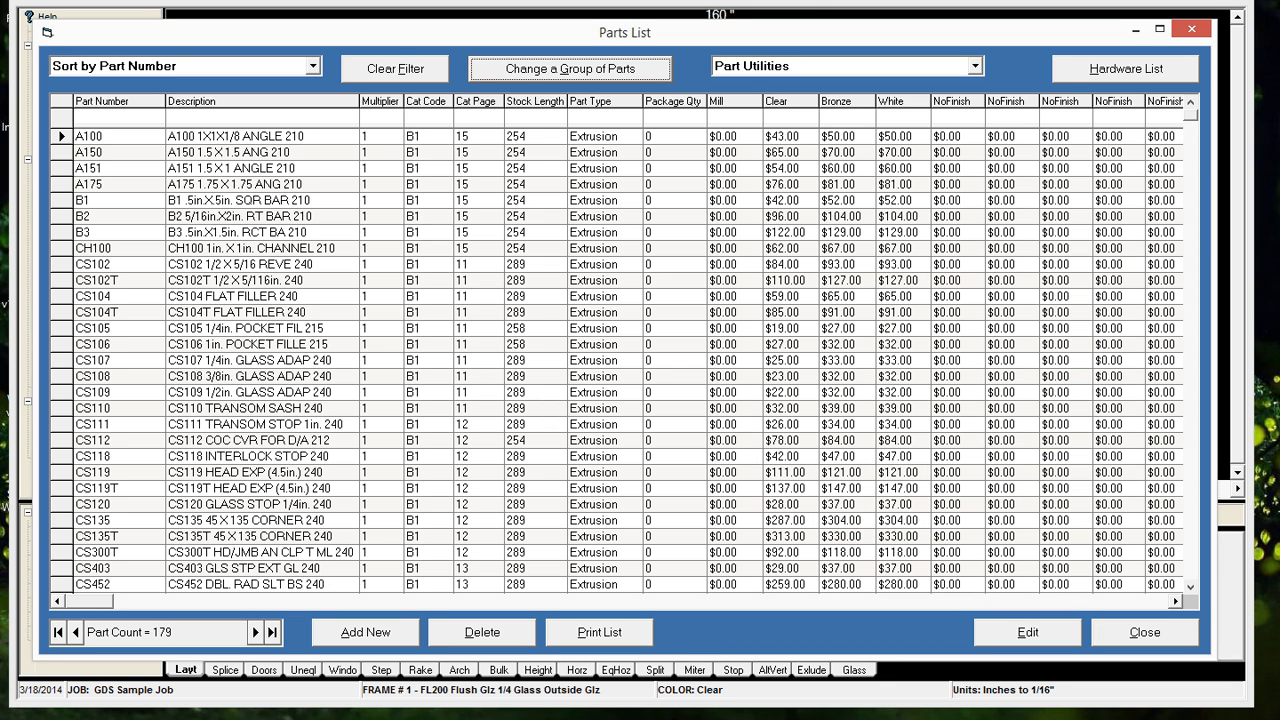
# Filter the parts by part type "extru" and batch update their multiplier to 0.55
pyautogui.click(604, 118)
pyautogui.write('ex')
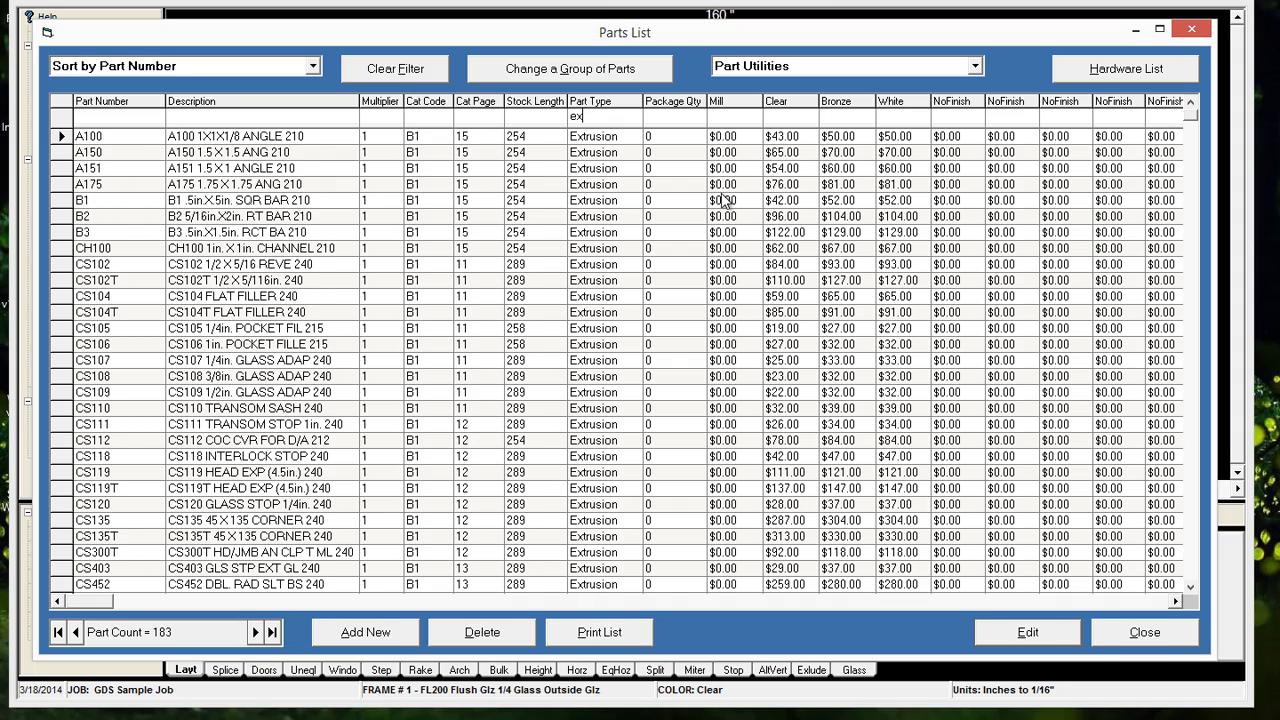
pyautogui.write('tru')
pyautogui.click(538, 73)
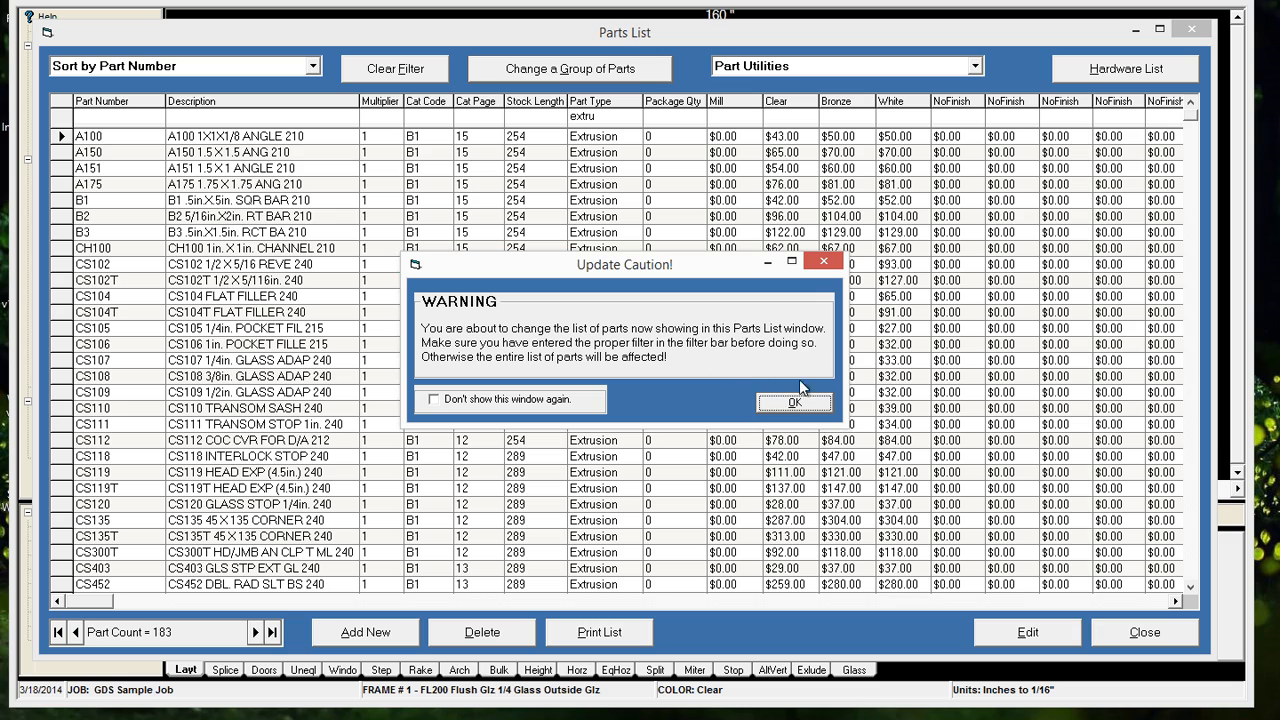
pyautogui.click(790, 405)
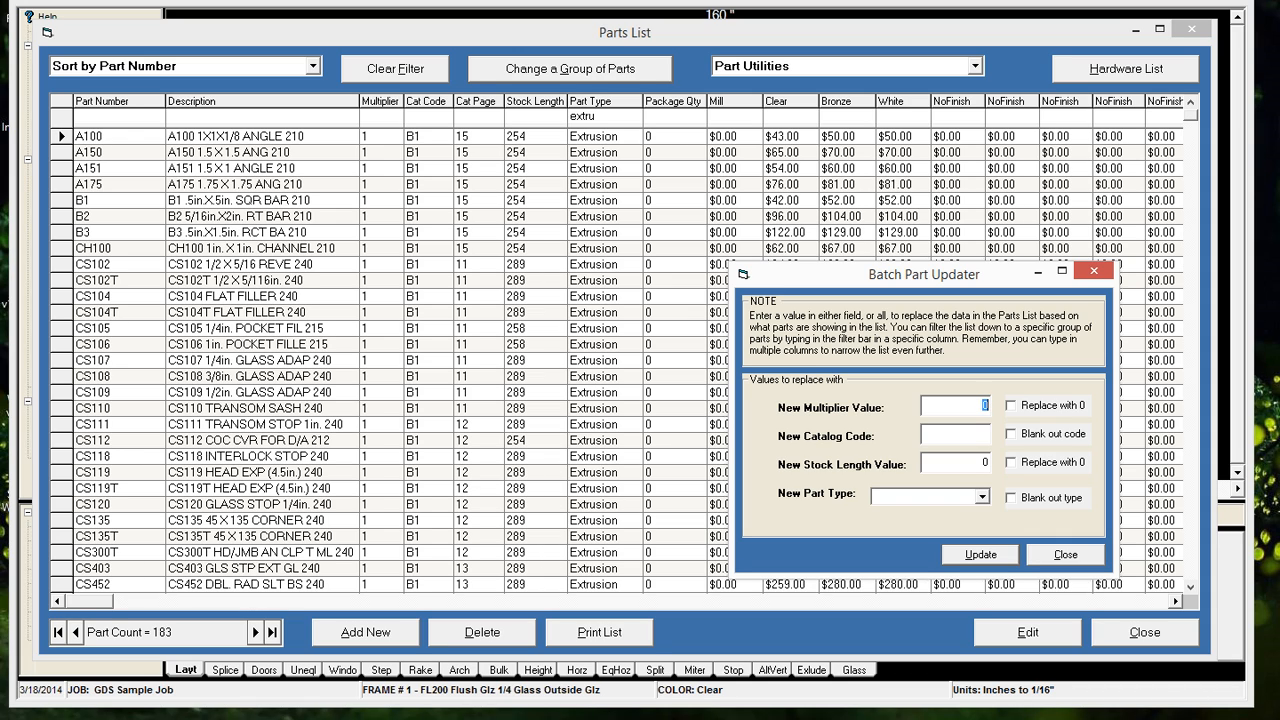
pyautogui.write('55')
pyautogui.click(980, 555)
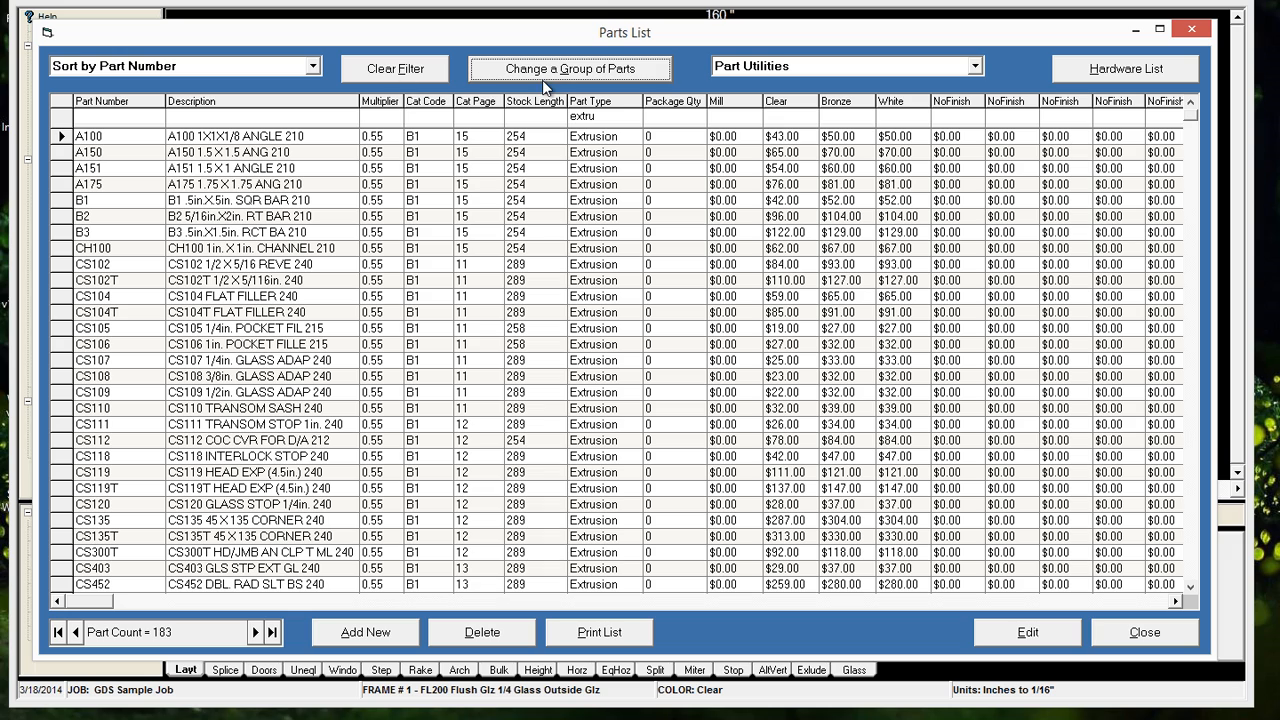
# Filter the parts by part type "door" and batch update their multiplier to 0.5
pyautogui.click(597, 120)
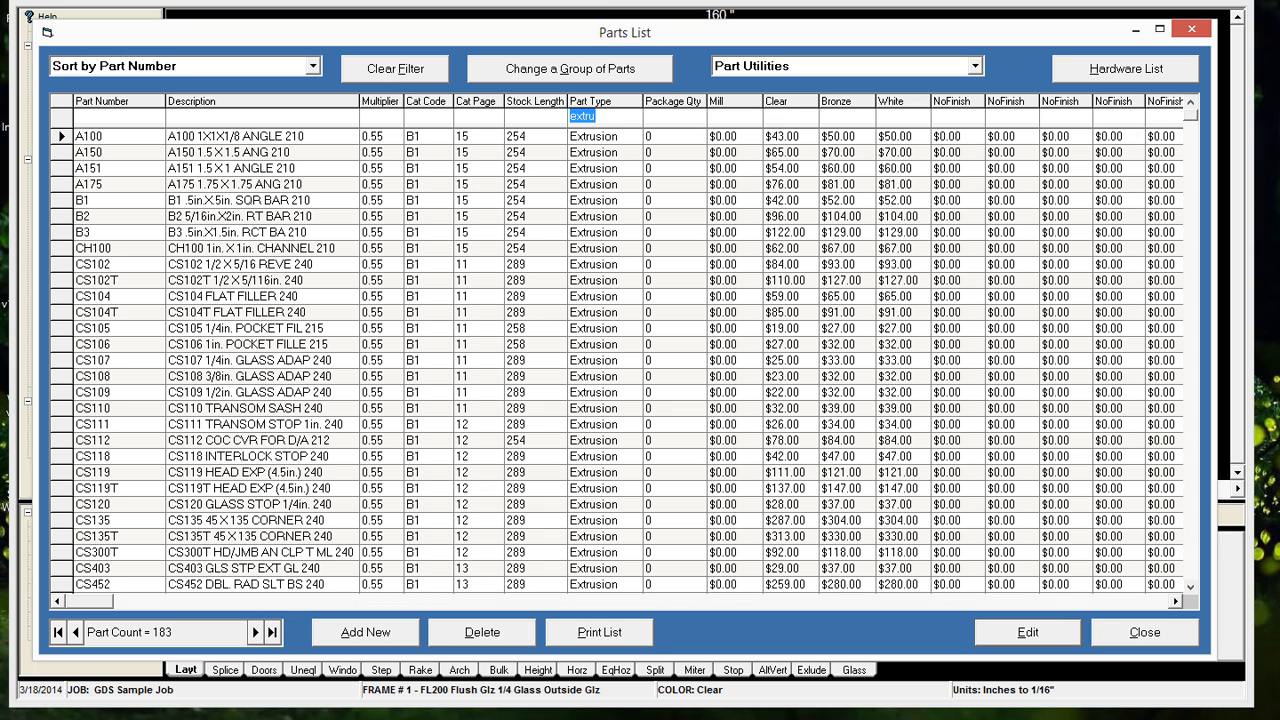
pyautogui.write('door')
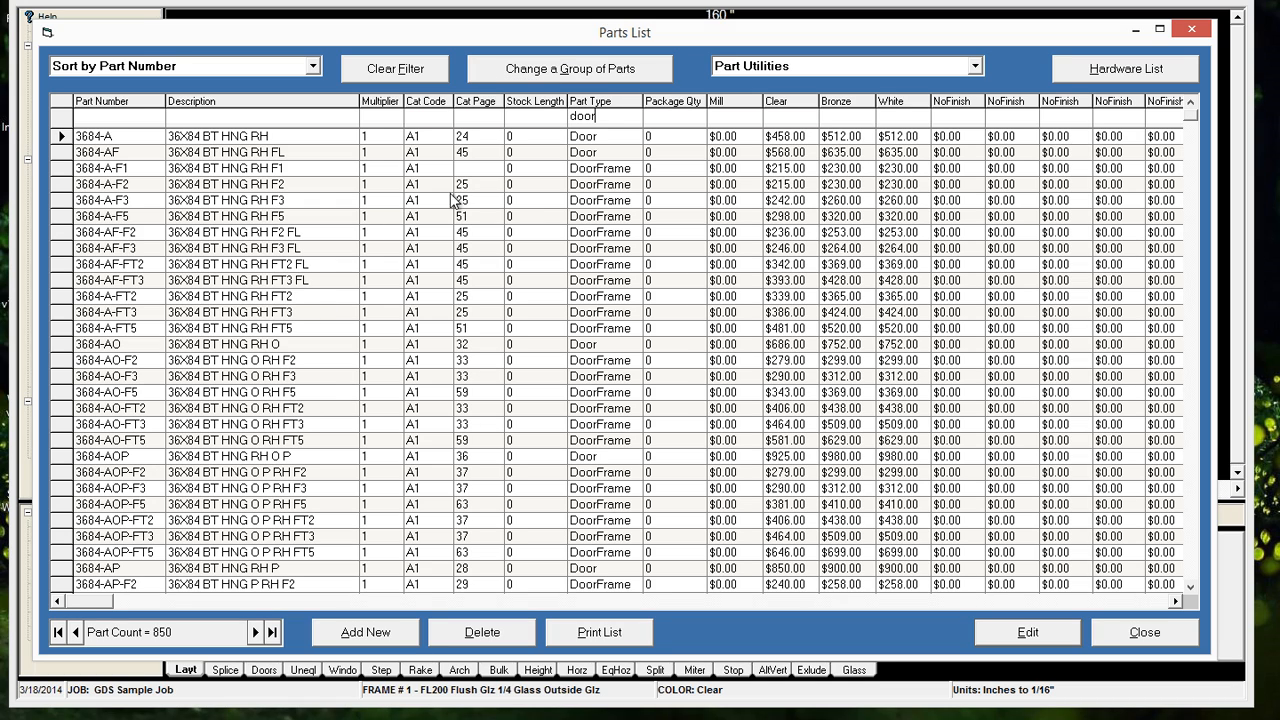
pyautogui.click(556, 70)
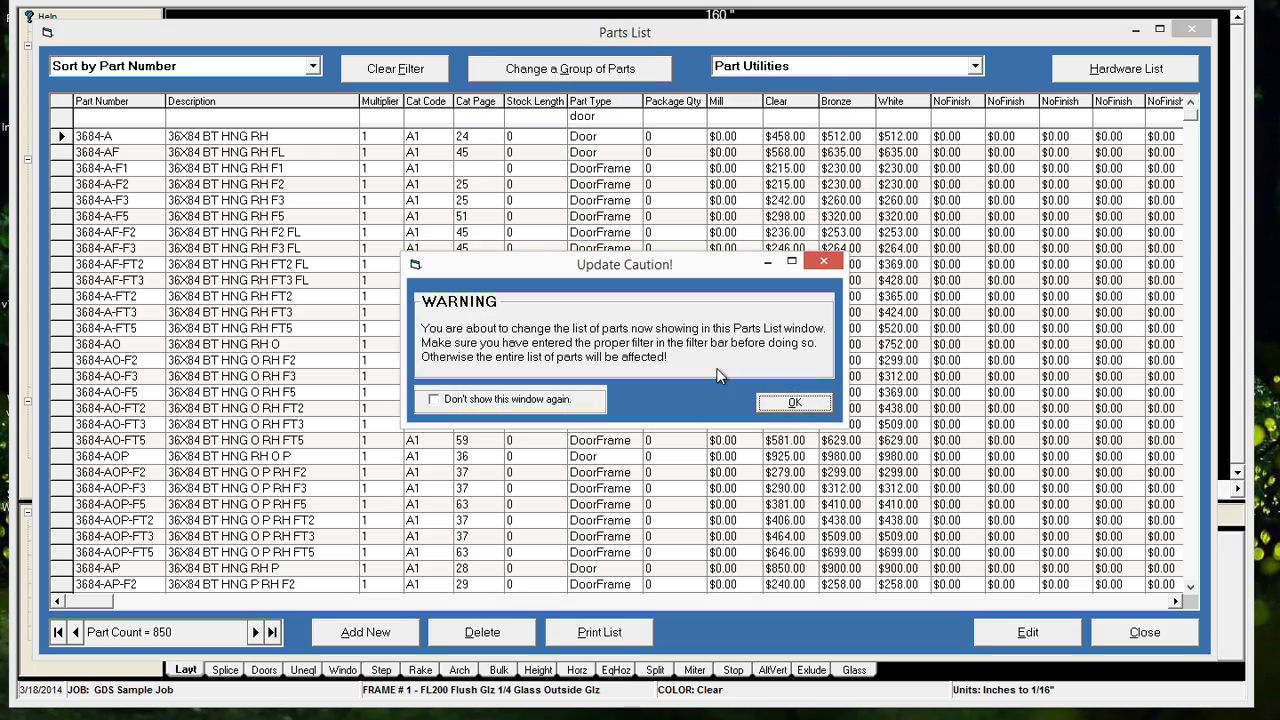
pyautogui.click(806, 403)
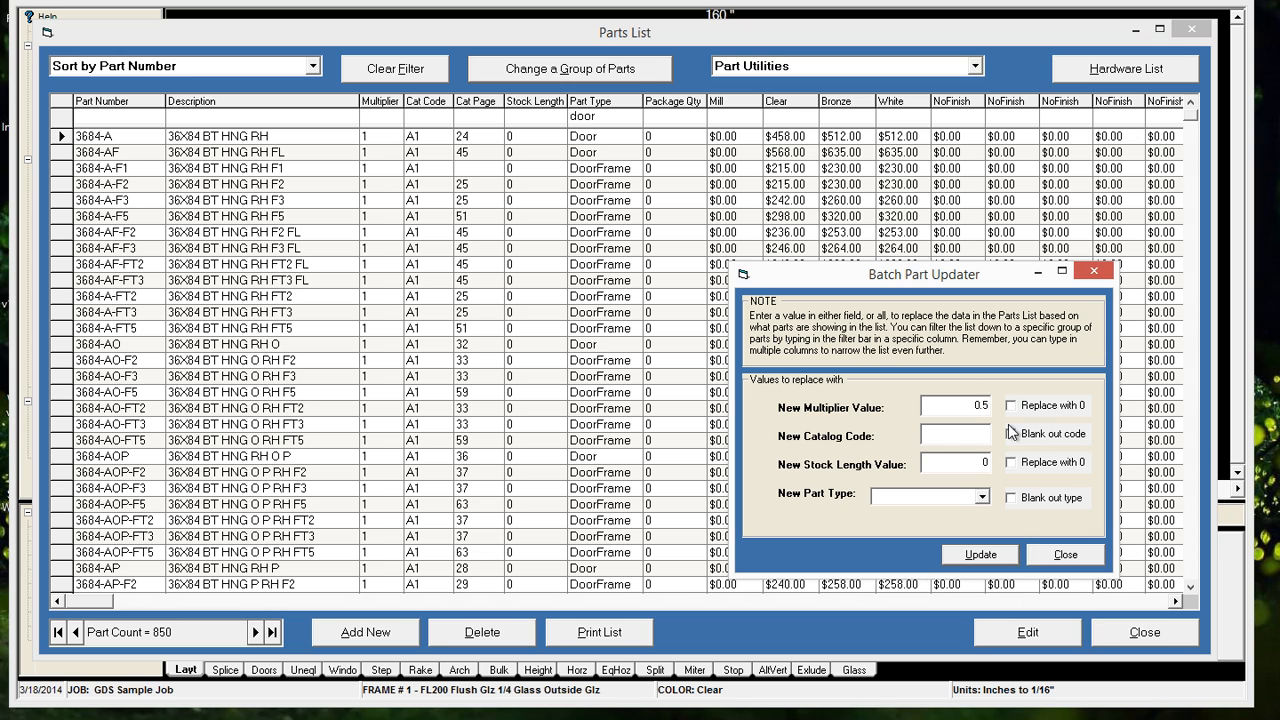
pyautogui.click(998, 560)
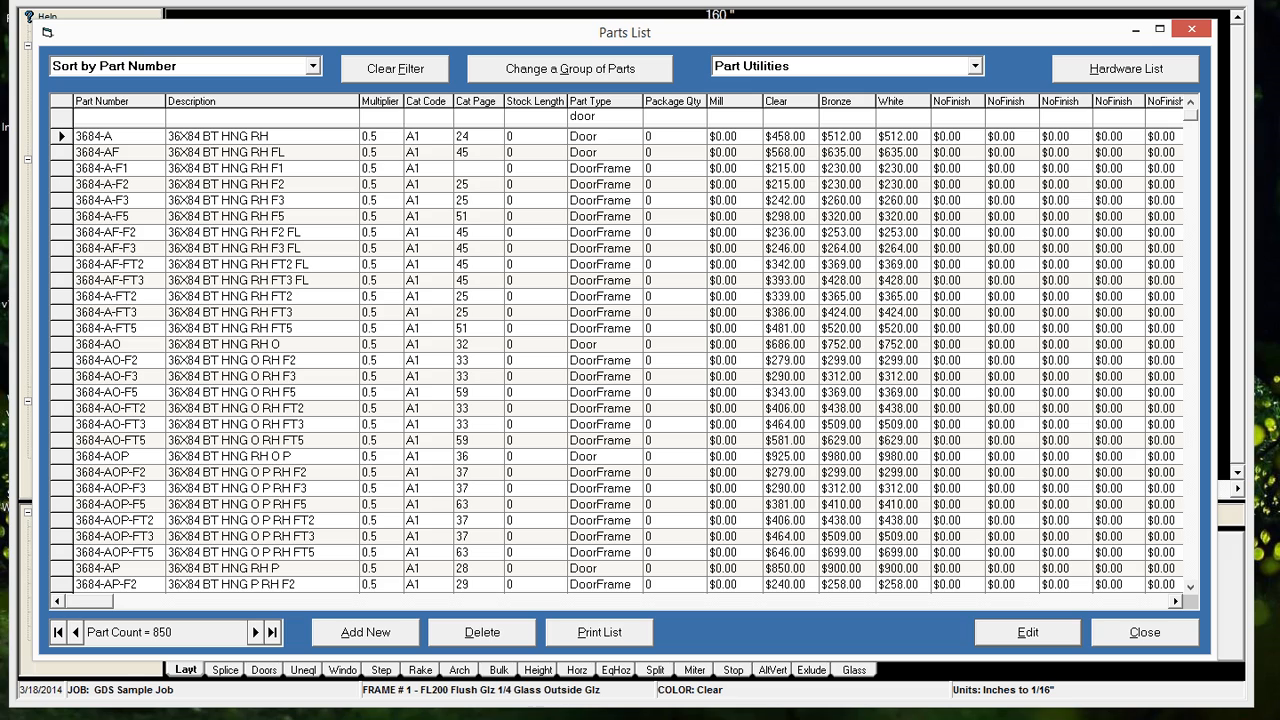
# Narrow the part type filter to "doorframe" and batch update those parts' multiplier to 0.52
pyautogui.write('frame')
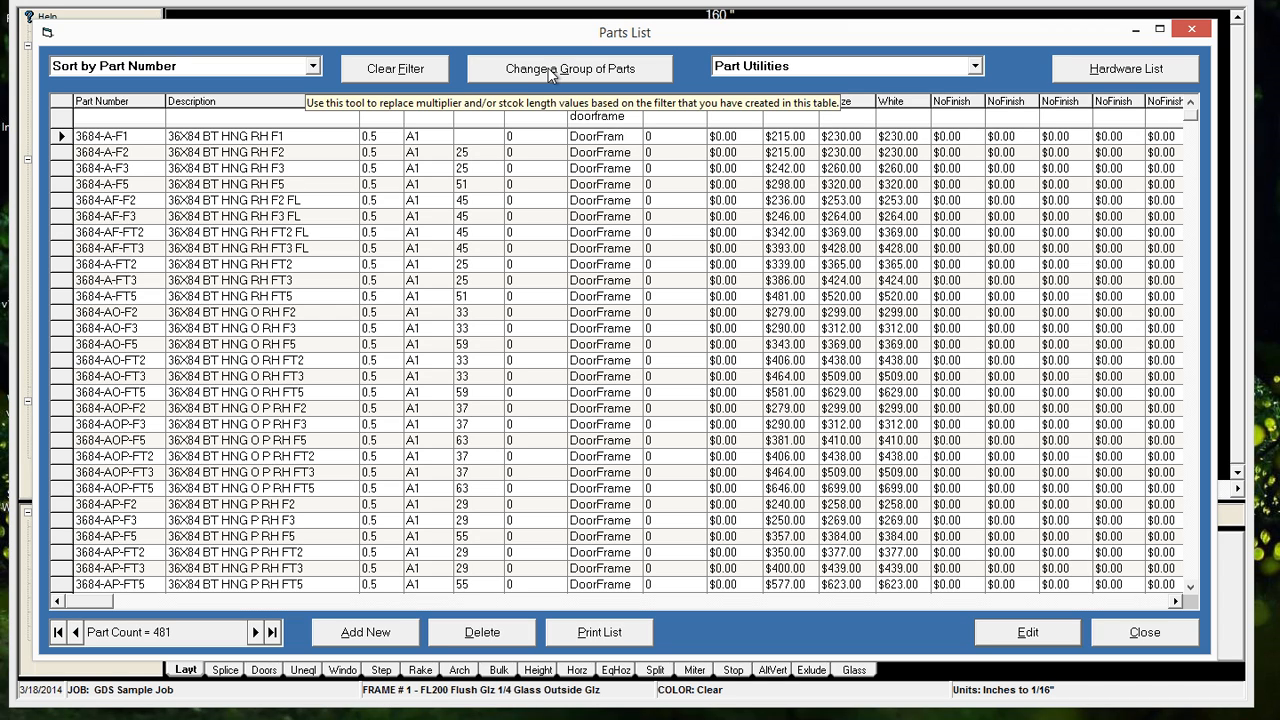
pyautogui.click(551, 76)
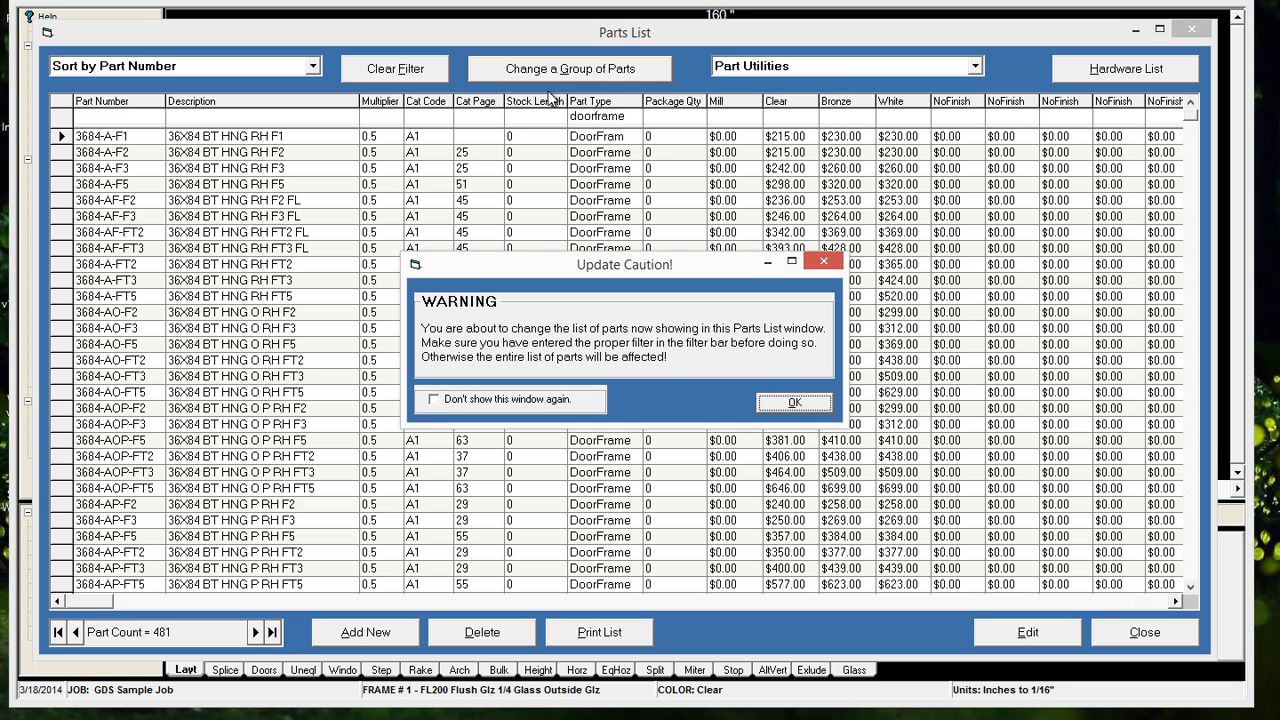
pyautogui.click(815, 404)
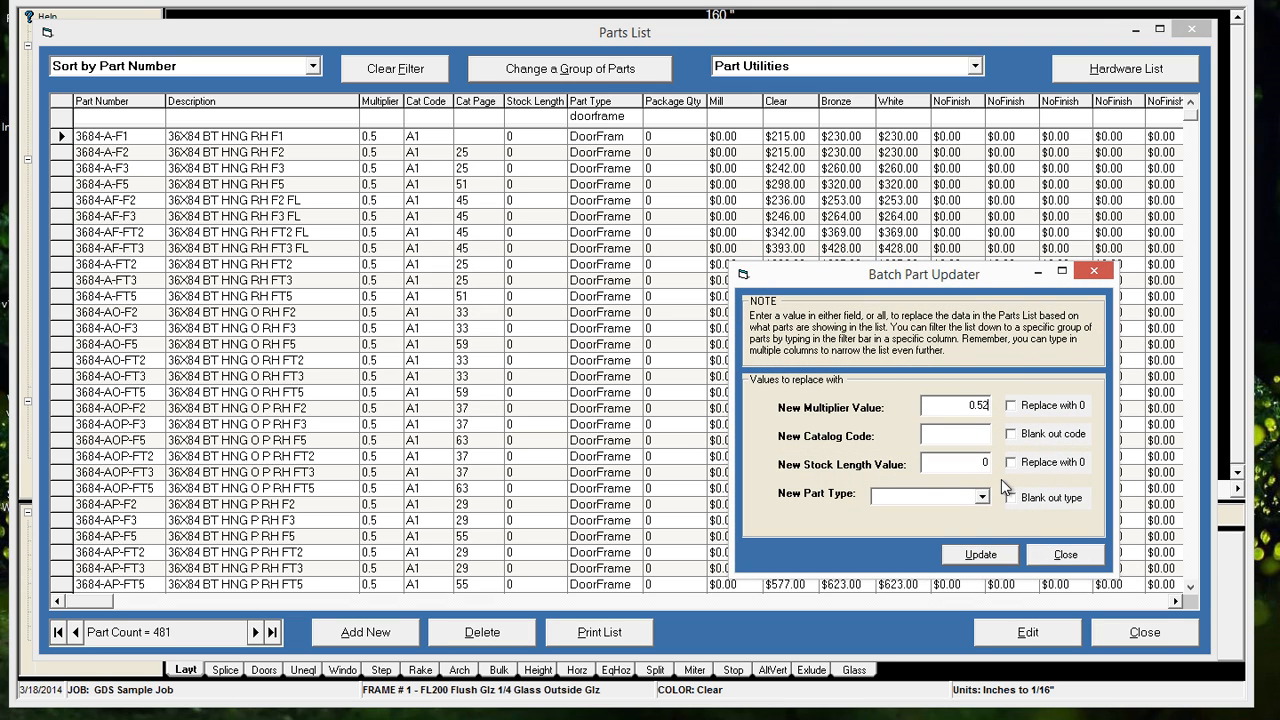
pyautogui.click(995, 555)
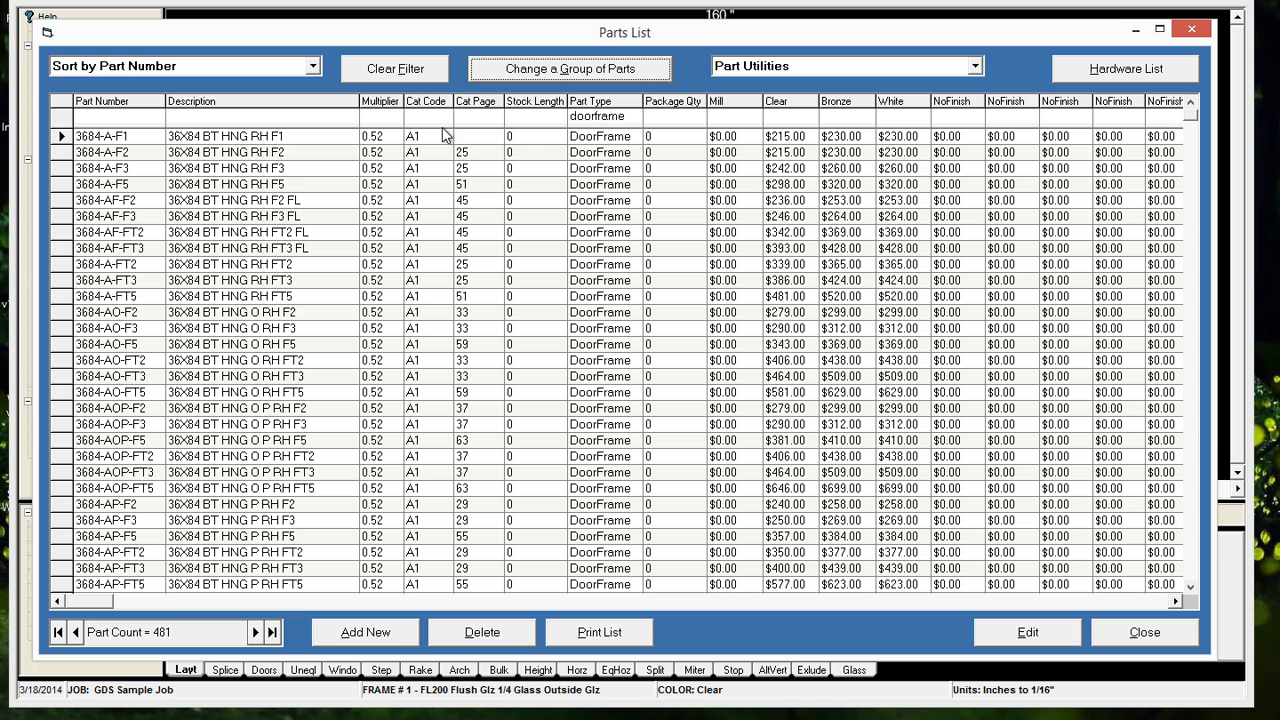
# Clear the filter and review the multipliers and part types throughout the full parts list
pyautogui.click(415, 68)
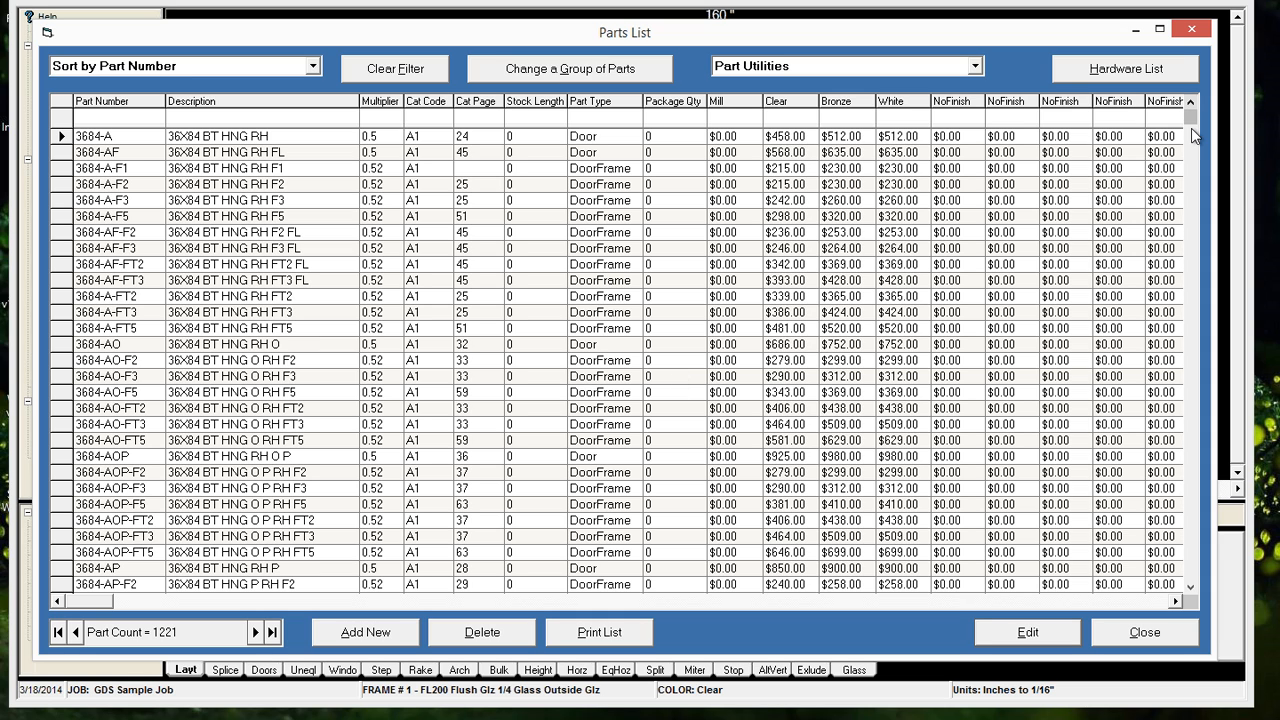
pyautogui.scroll(-15, 1193, 119)
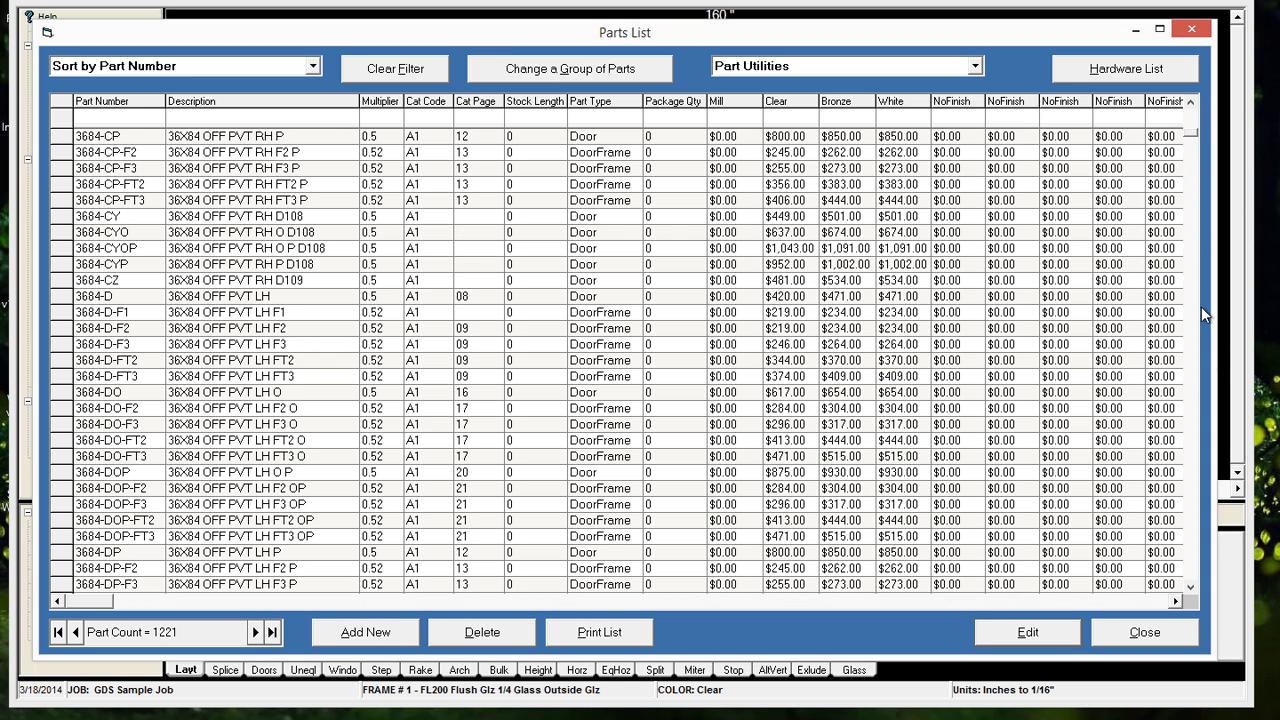
pyautogui.click(1193, 374)
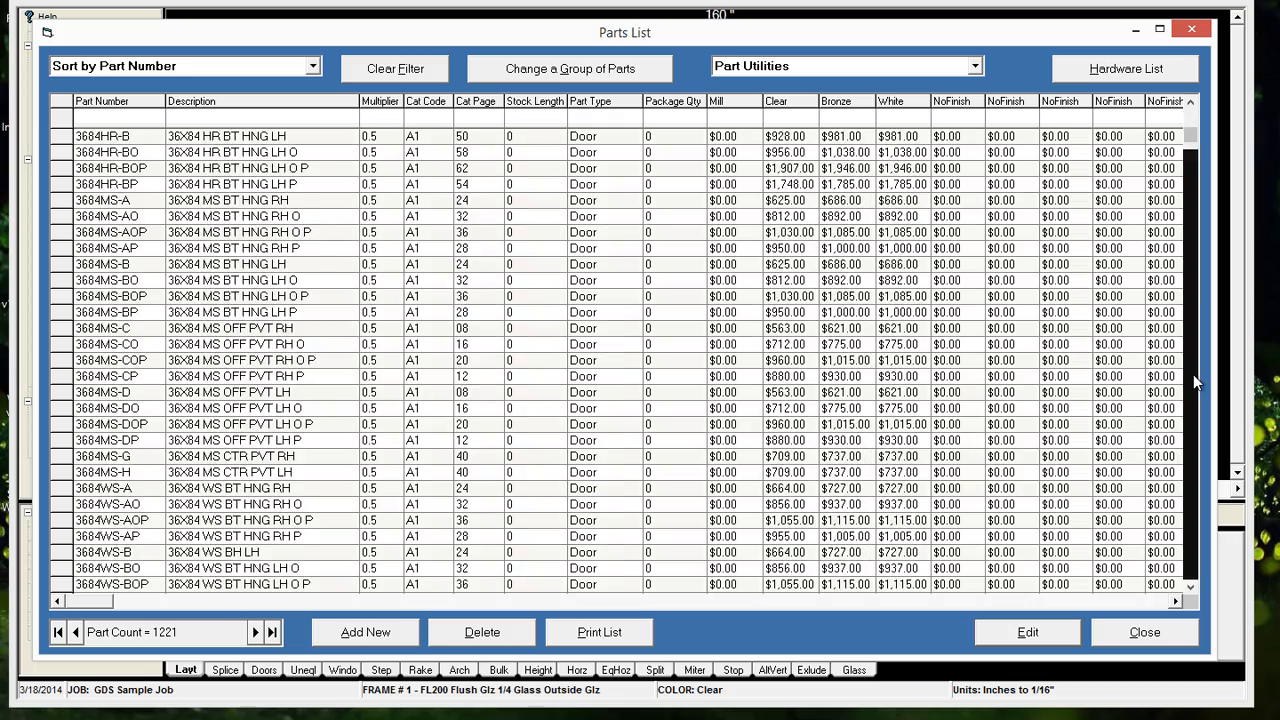
pyautogui.moveTo(1193, 374); pyautogui.dragTo(1193, 374)
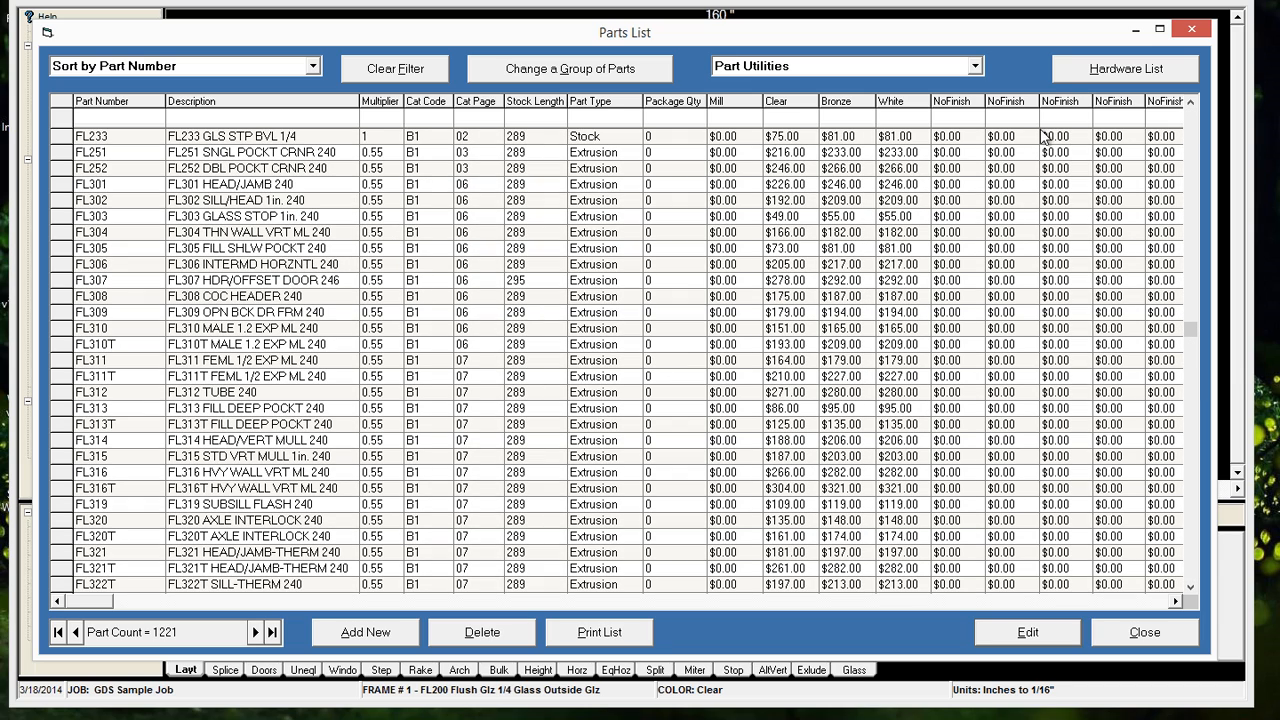
pyautogui.click(1194, 130)
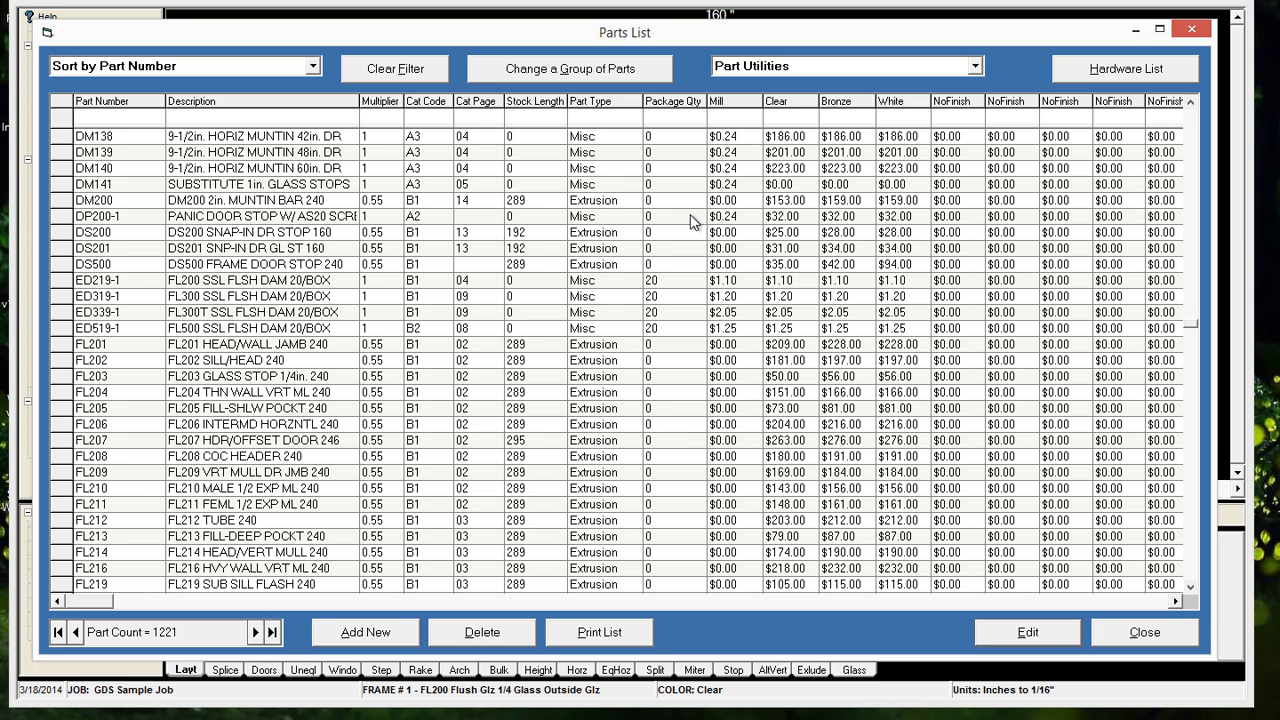
# Filter part types by "st", set part FL233's multiplier to .55 and its part type to Extrusion, and clear the filter
pyautogui.write('st')
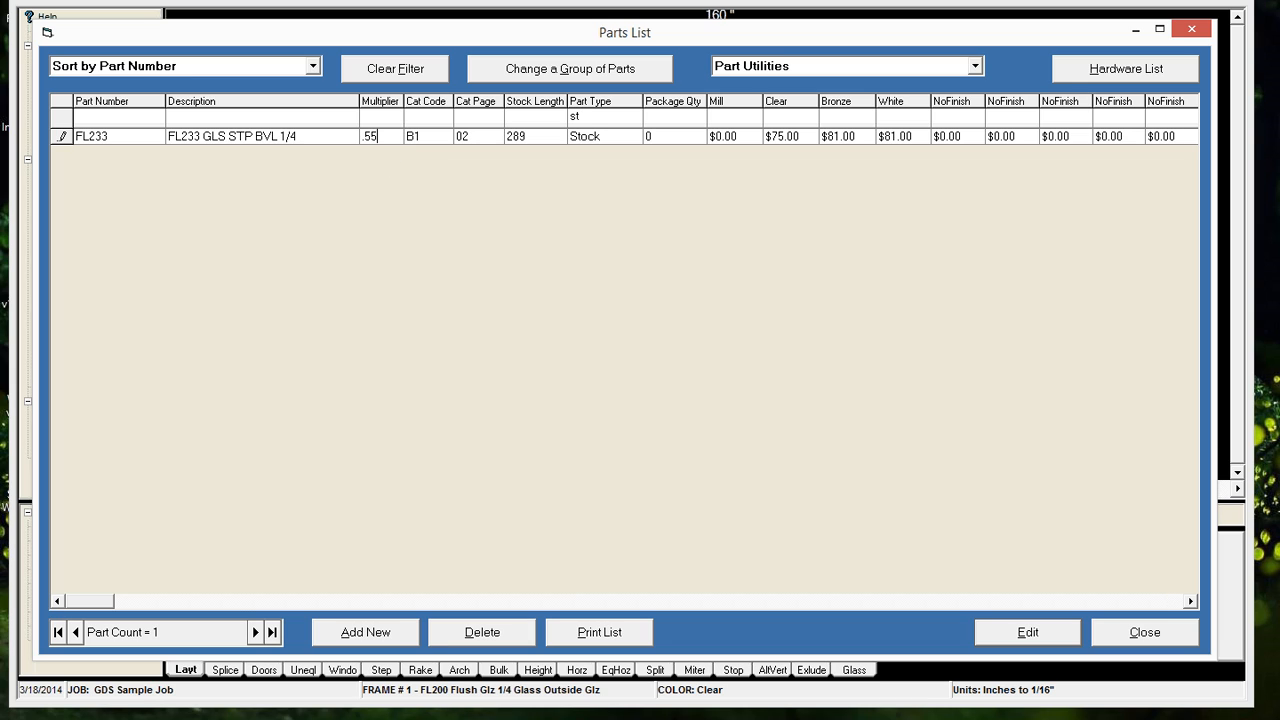
pyautogui.click(599, 136)
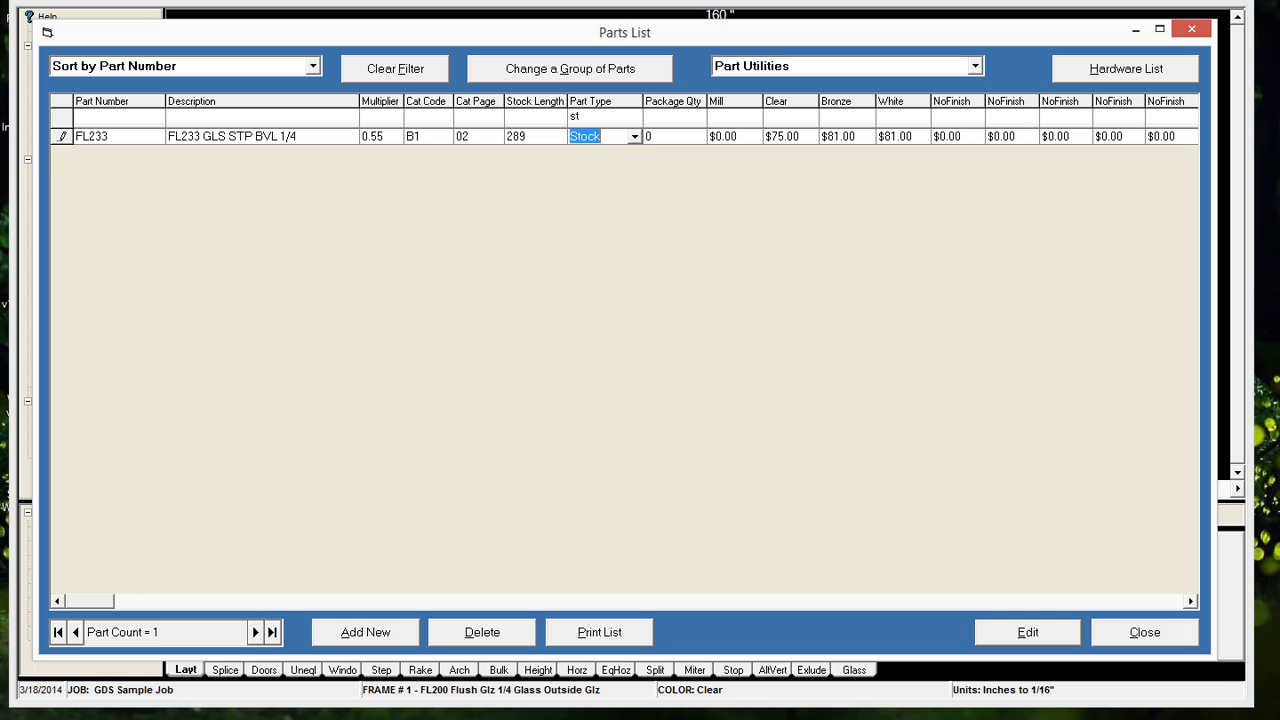
pyautogui.click(634, 137)
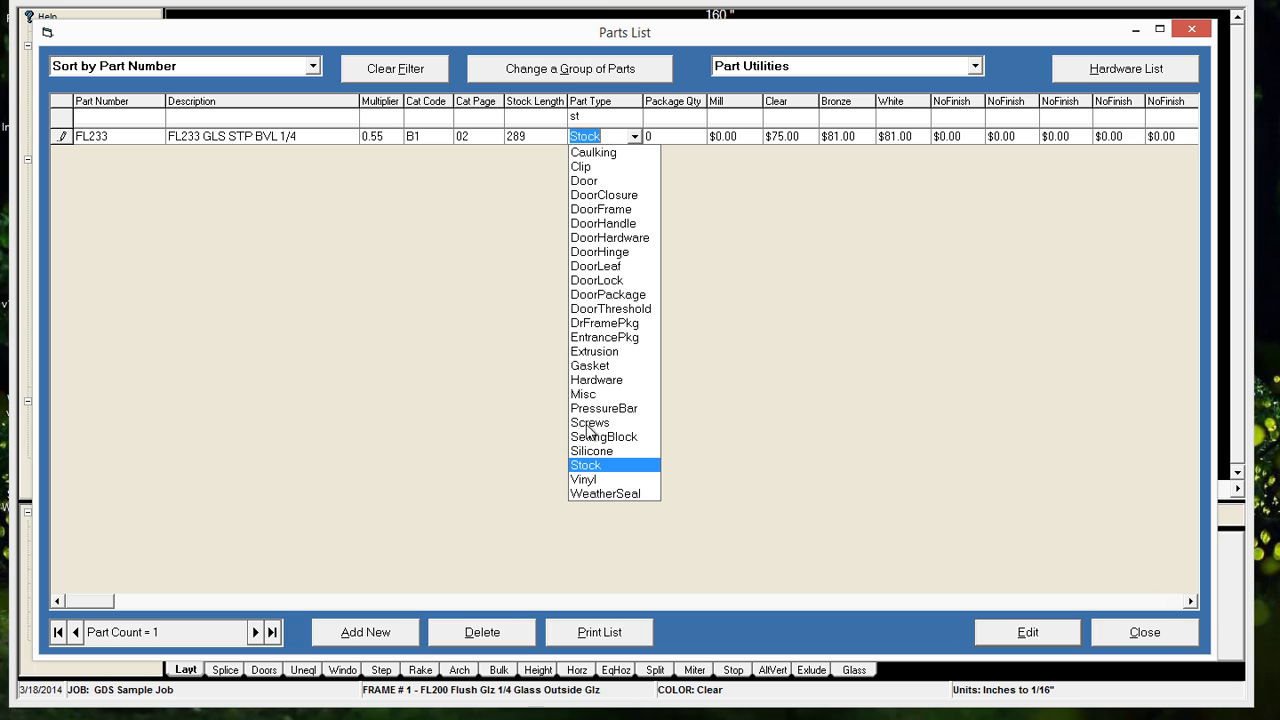
pyautogui.click(600, 351)
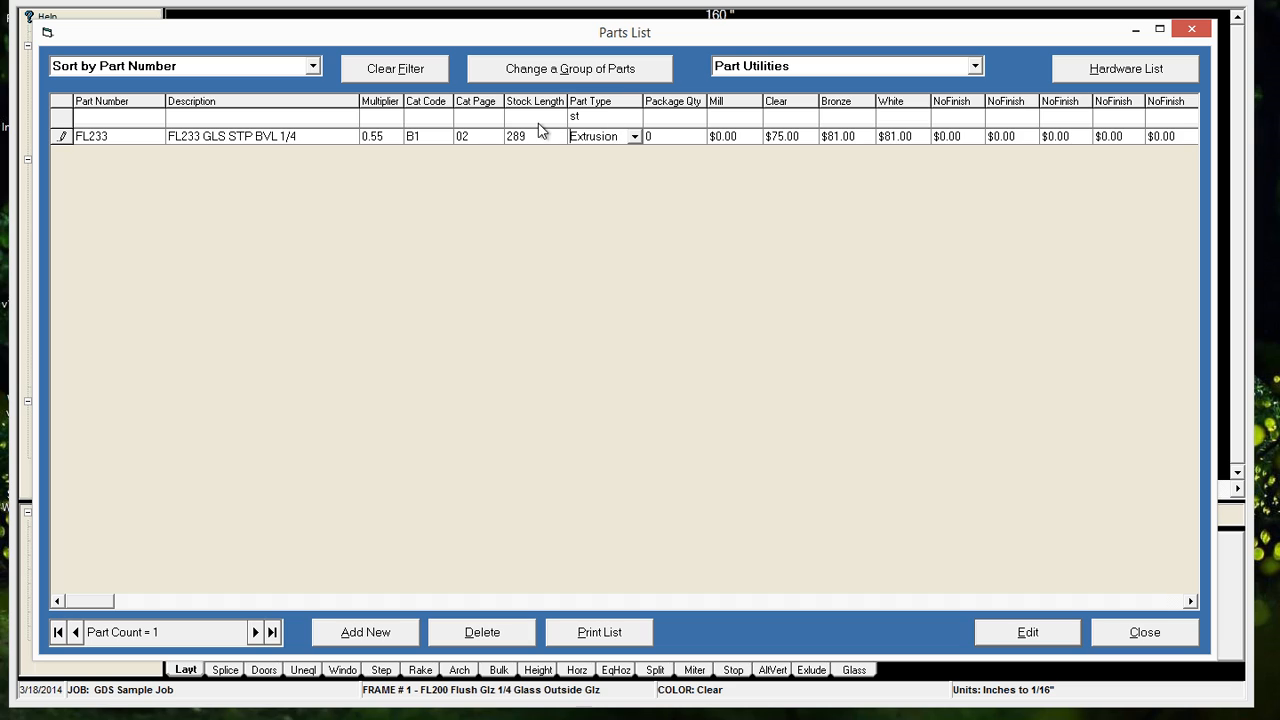
pyautogui.click(594, 118)
pyautogui.click(405, 70)
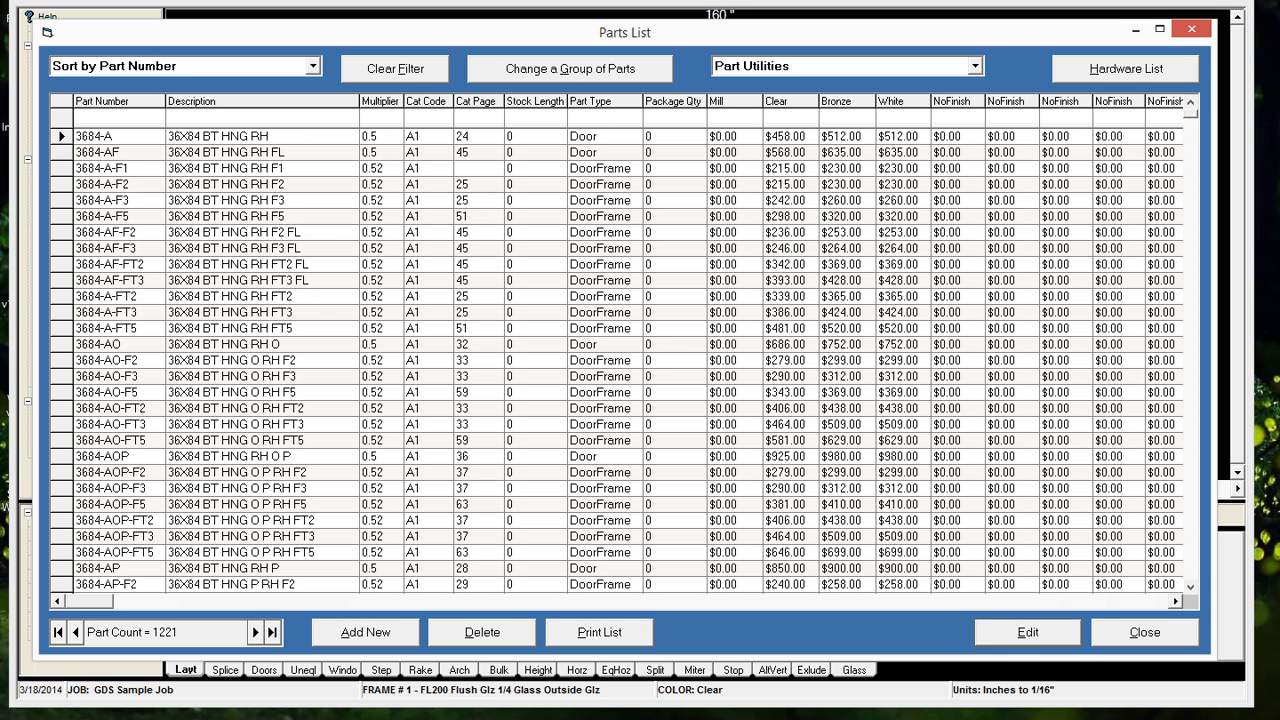
# Filter the parts by part type "misc" and description "push"
pyautogui.write('misc')
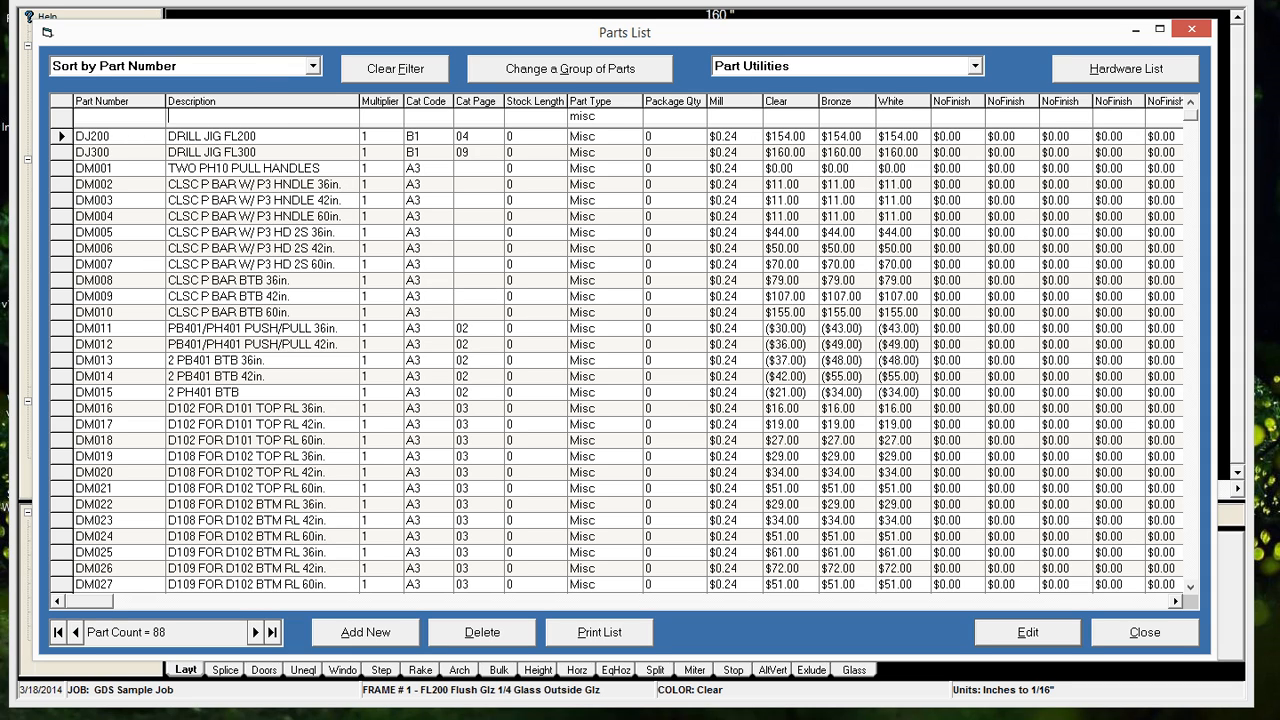
pyautogui.click(168, 116)
pyautogui.write('push')
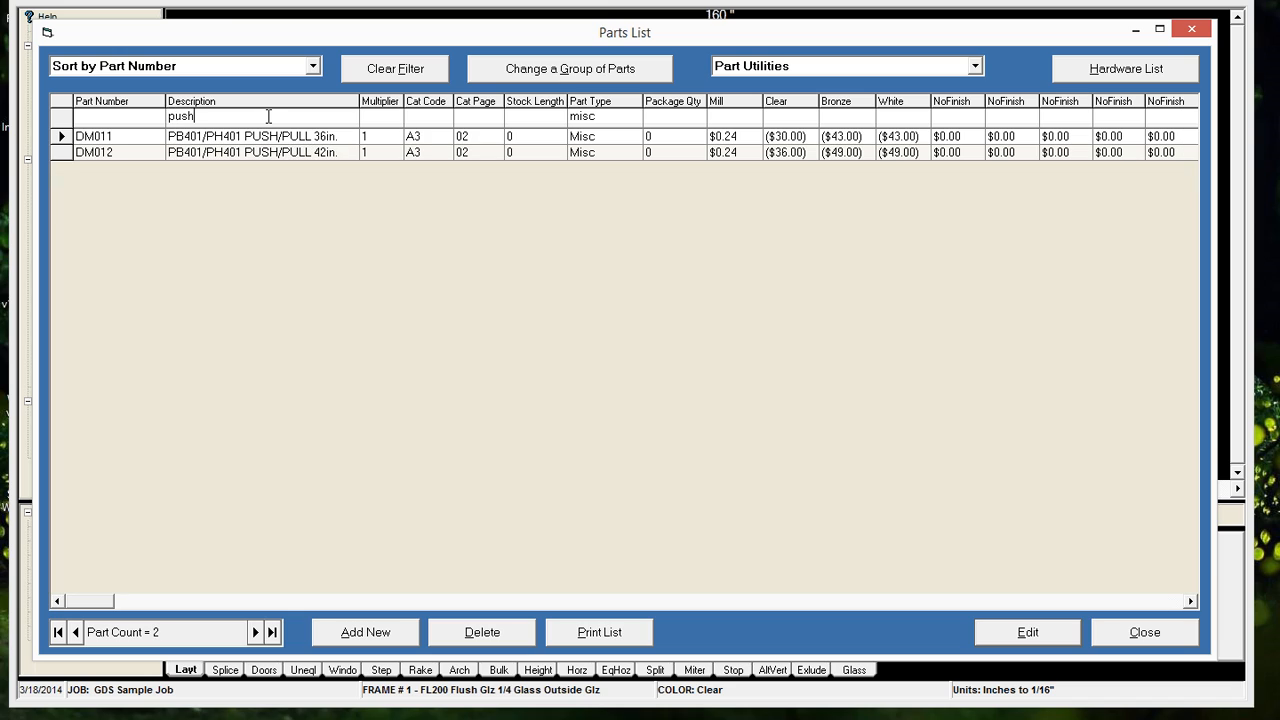
# Batch update the filtered push/pull parts to part type DoorHardware with a multiplier of 0.52
pyautogui.click(570, 69)
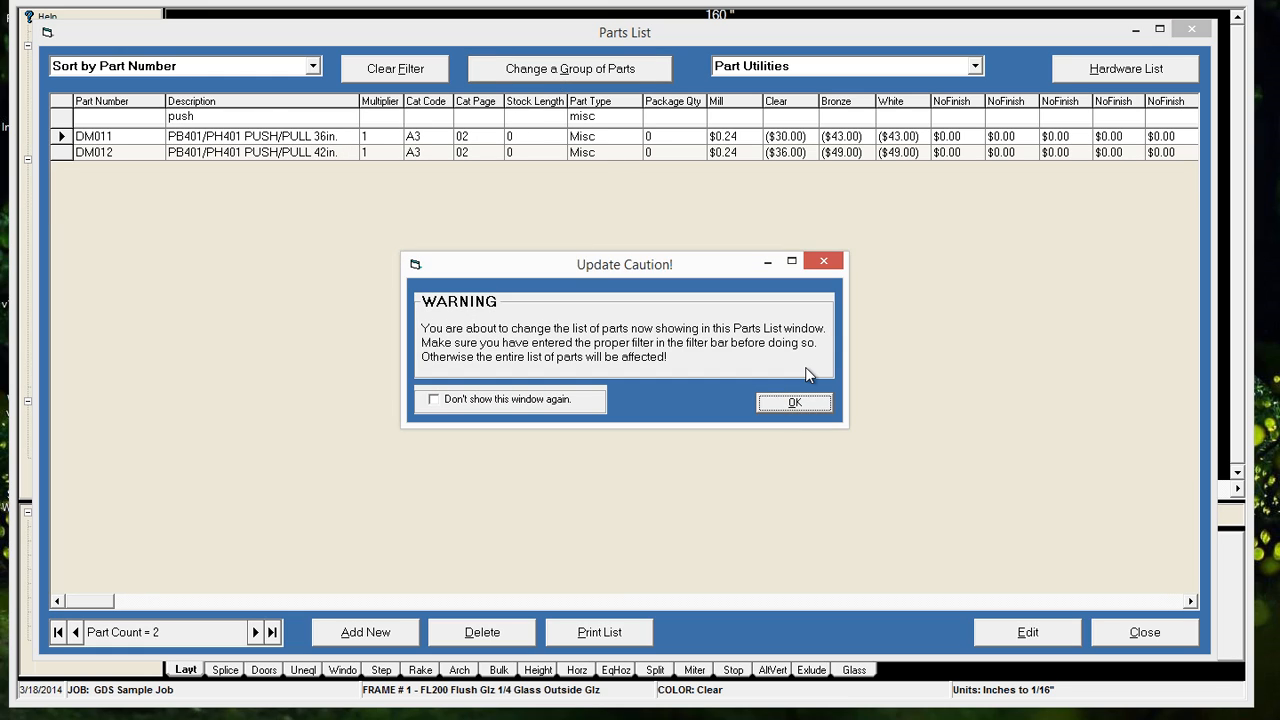
pyautogui.click(801, 404)
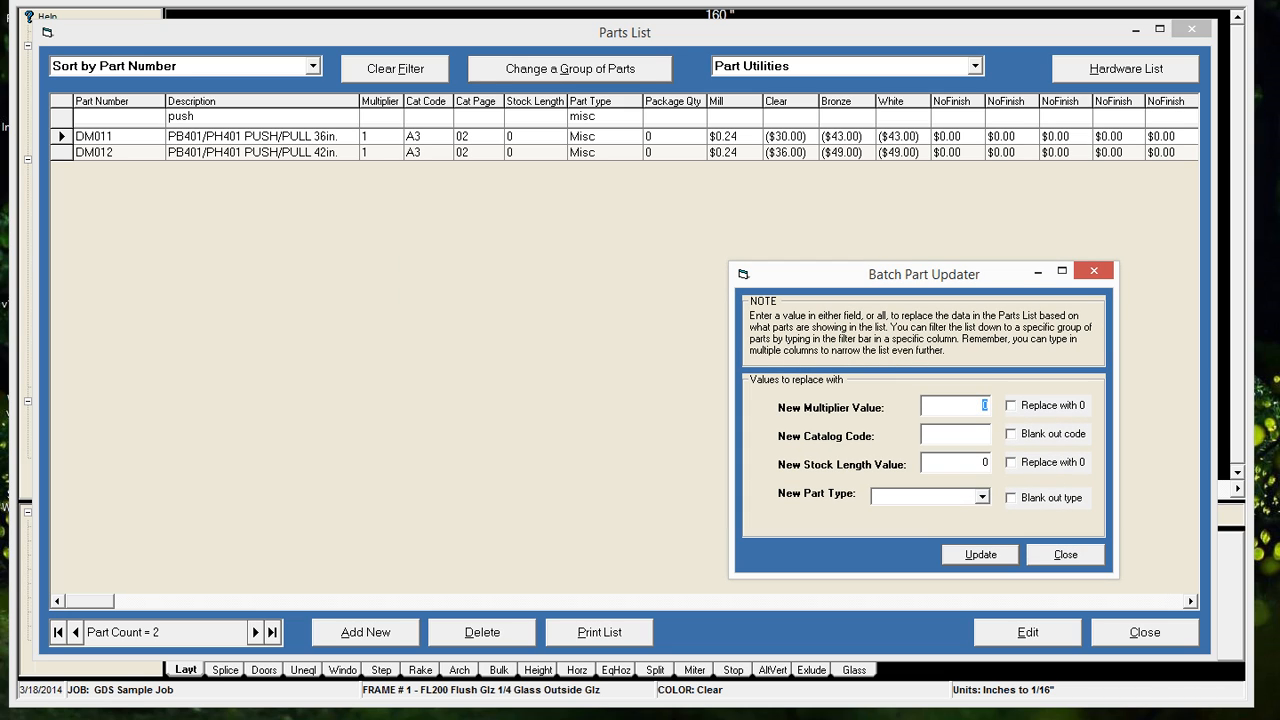
pyautogui.click(982, 496)
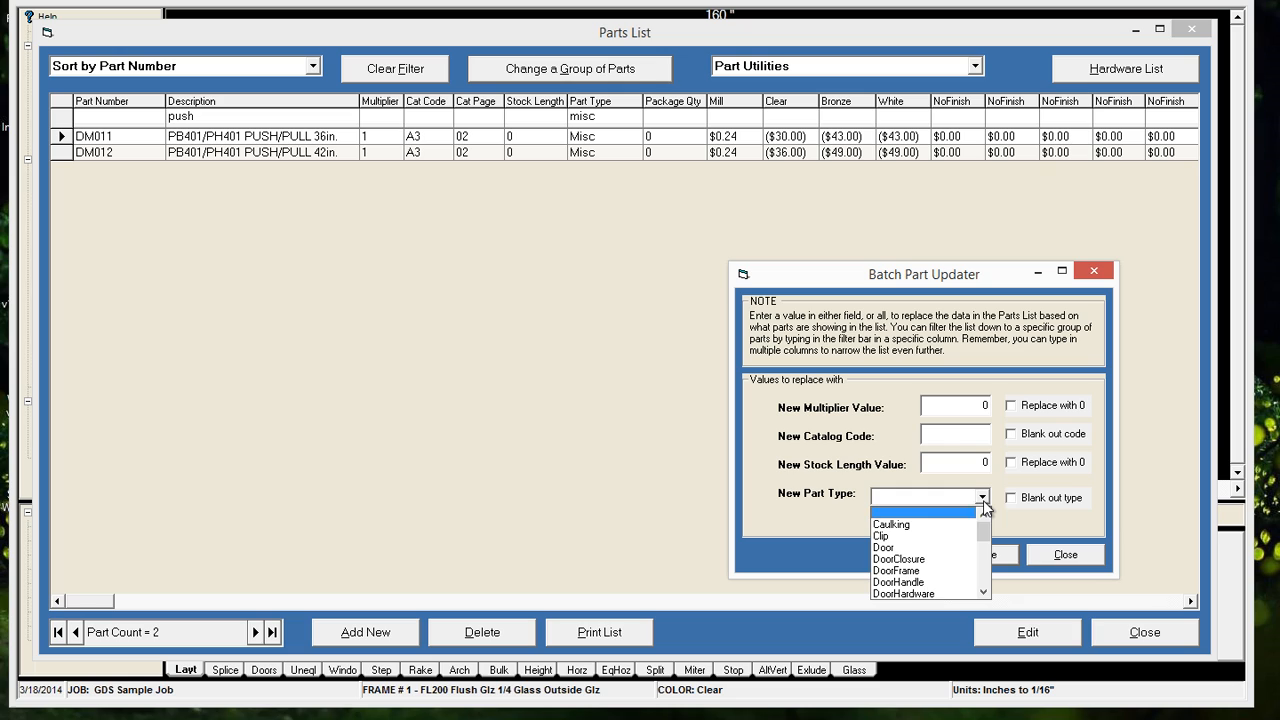
pyautogui.click(922, 583)
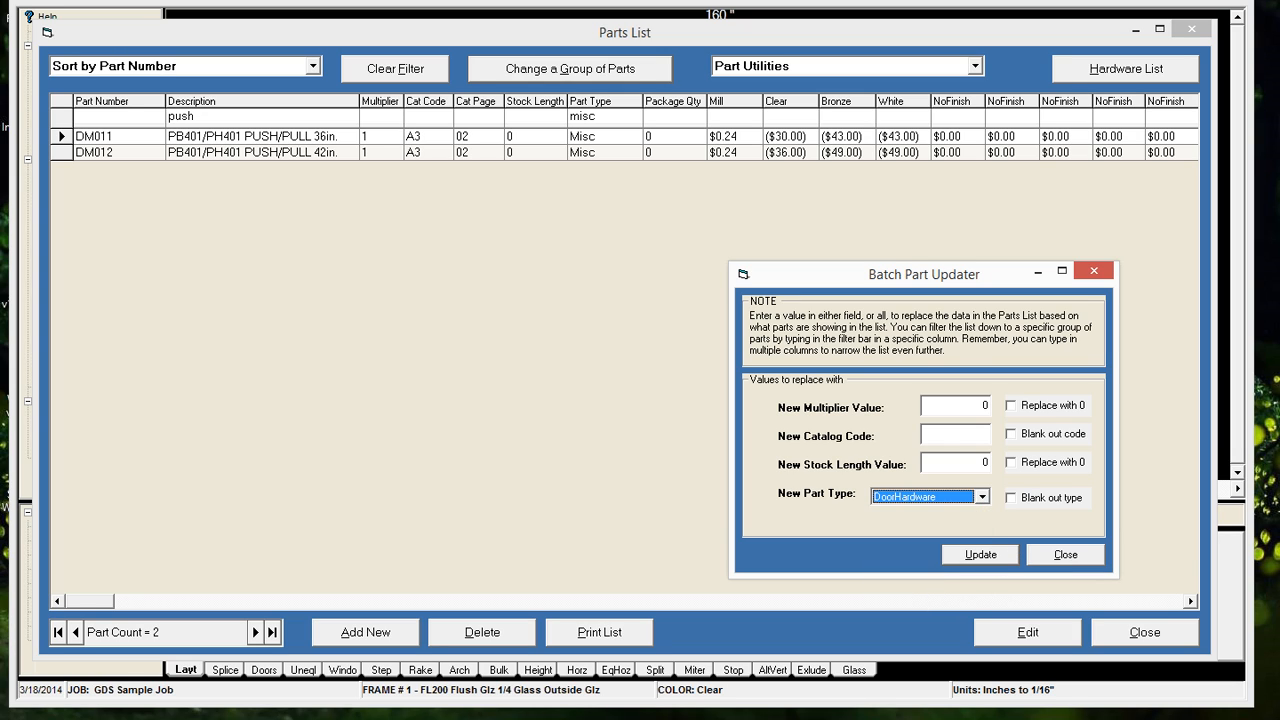
pyautogui.click(956, 405)
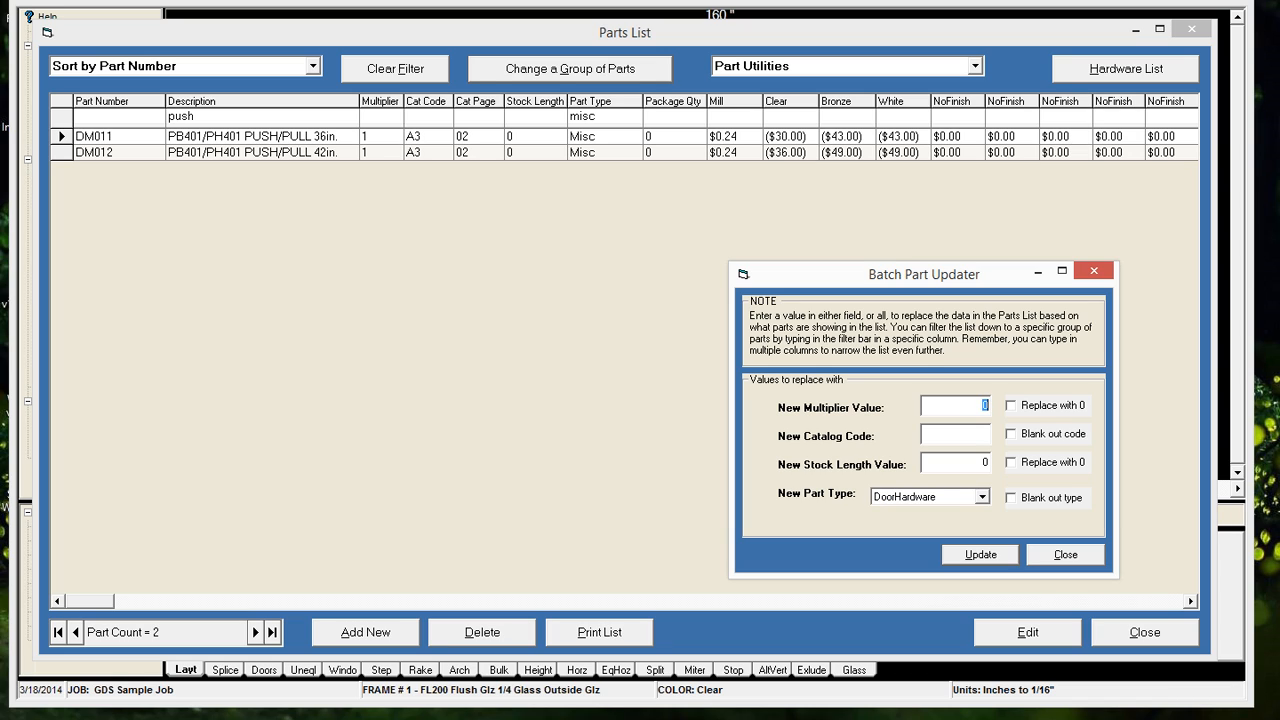
pyautogui.click(981, 554)
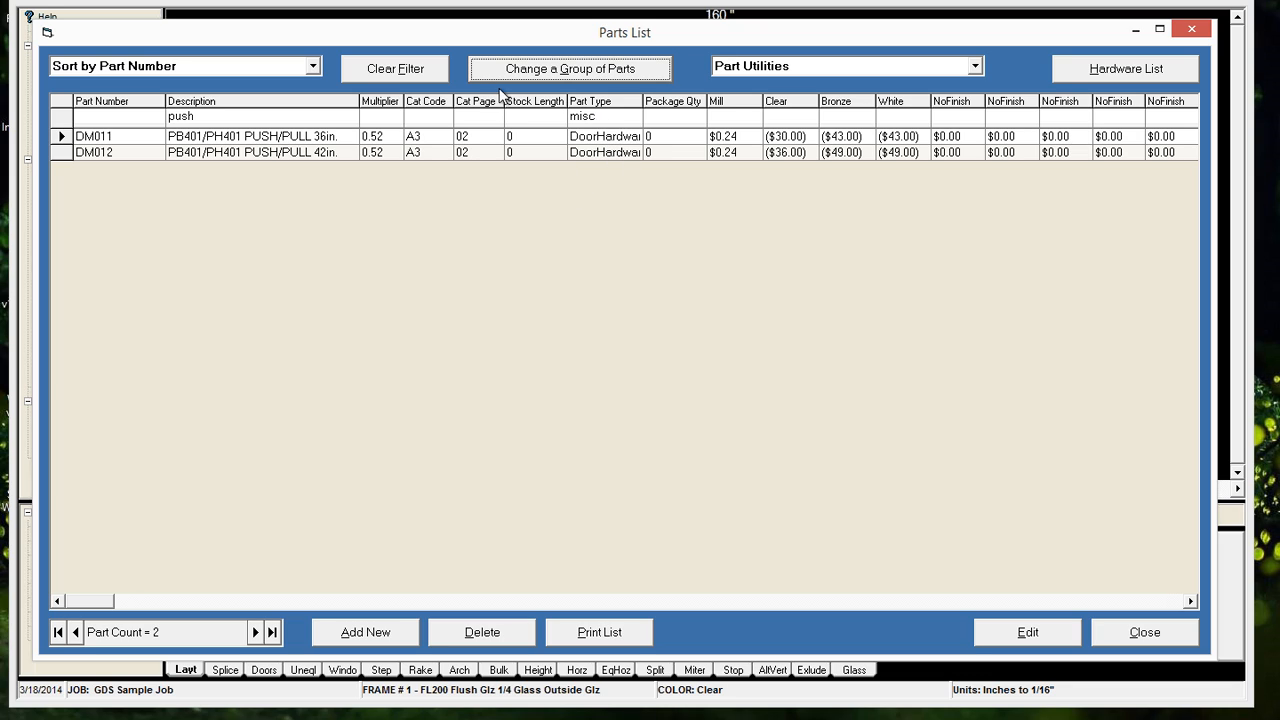
# Replace the filters with part type "misc" alone and batch update those parts' multiplier to 0.48
pyautogui.click(410, 73)
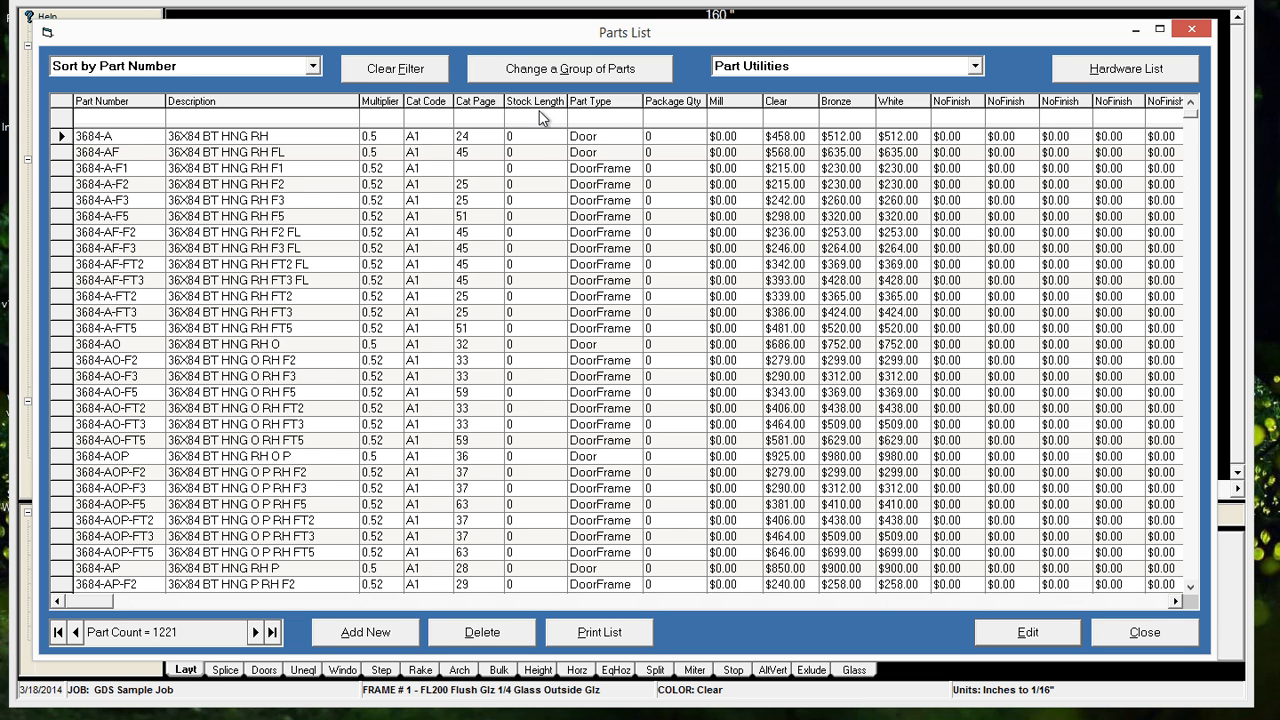
pyautogui.write('misc')
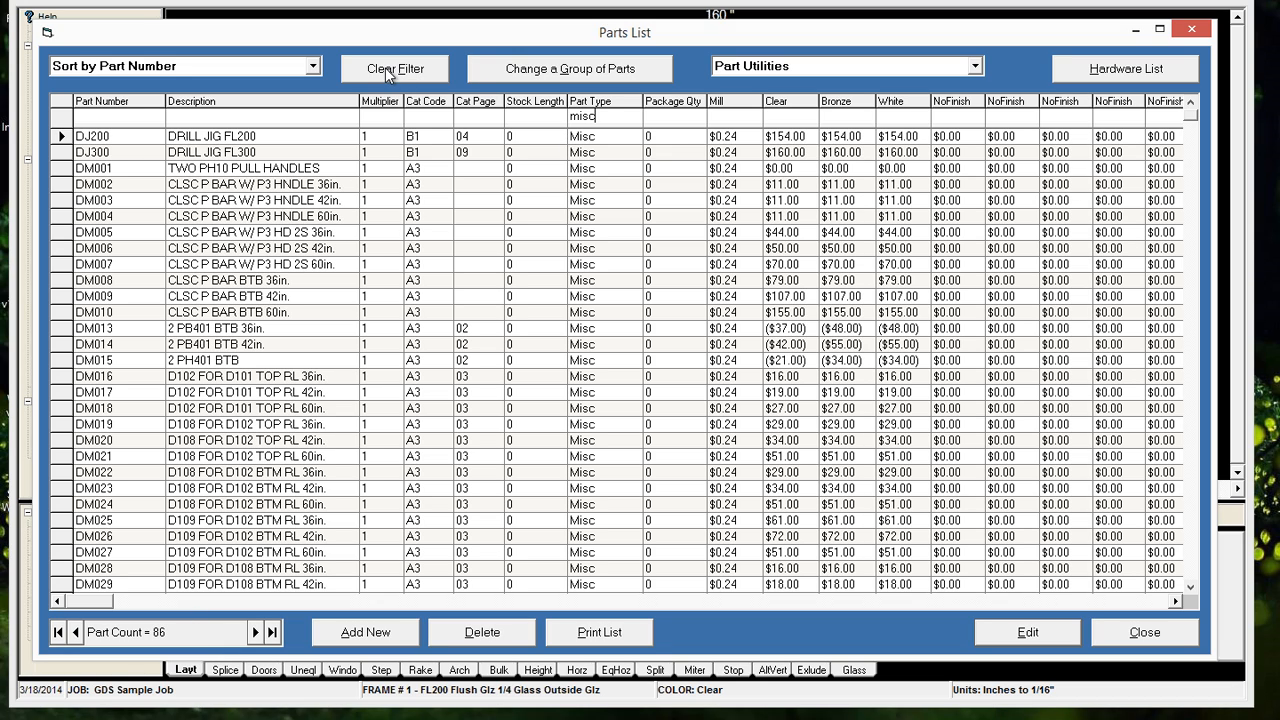
pyautogui.click(577, 70)
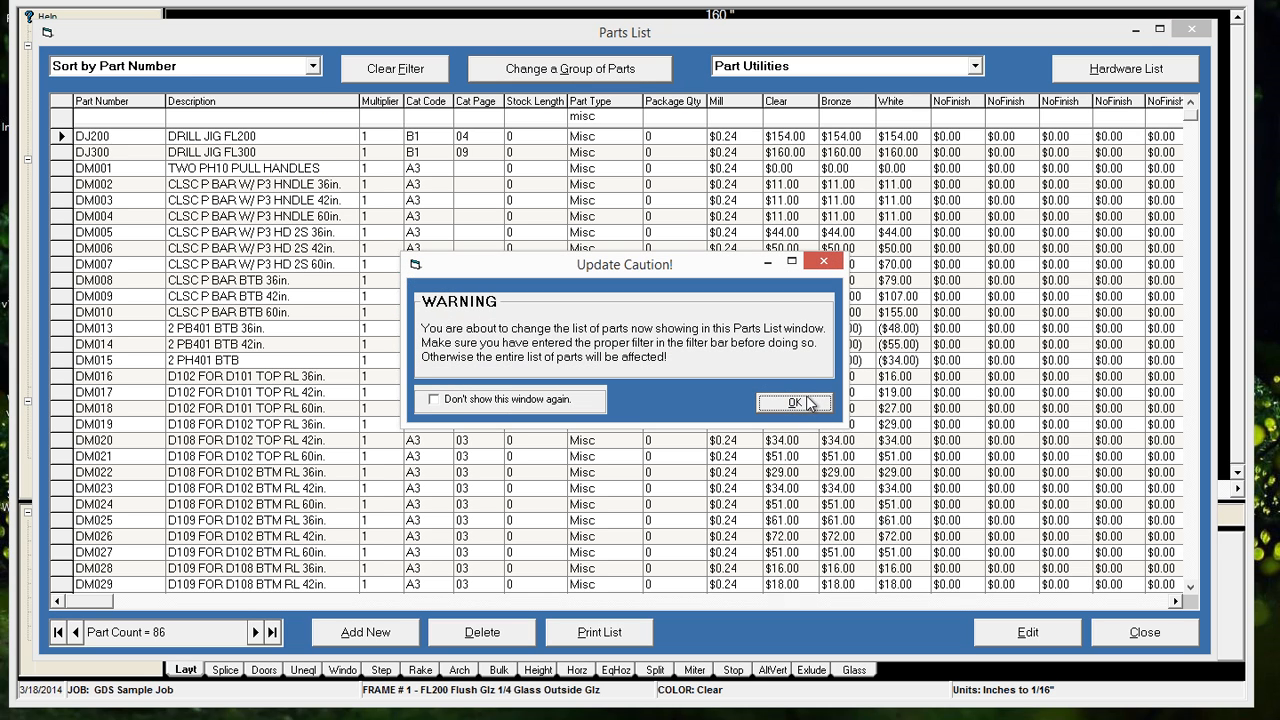
pyautogui.click(801, 404)
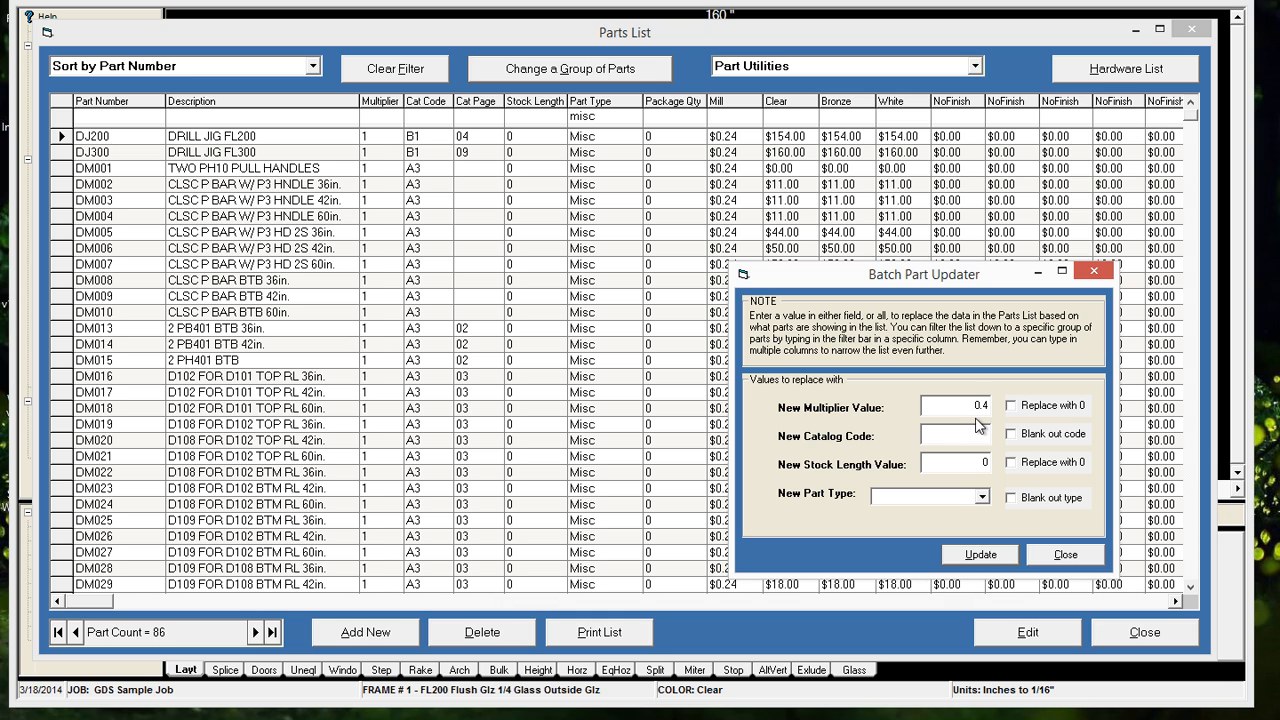
pyautogui.click(983, 554)
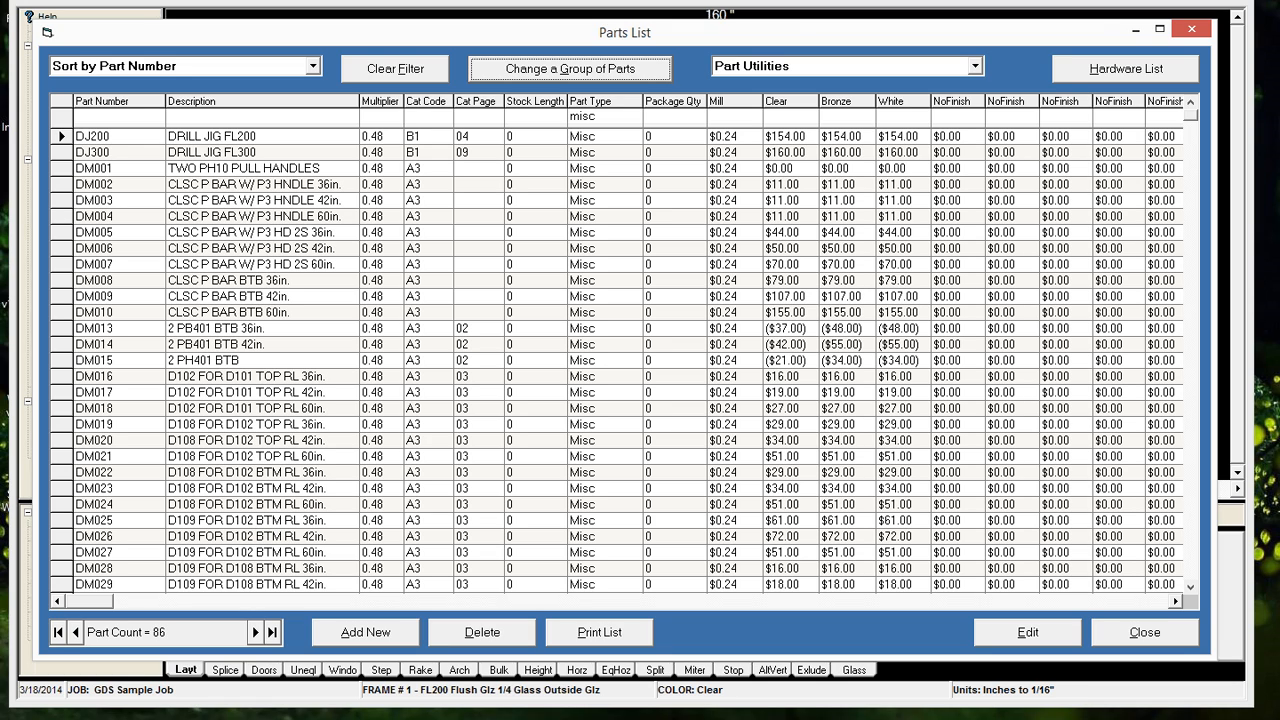
# Narrow the misc parts to descriptions containing "btm" and open the details of part DM022
pyautogui.click(272, 525)
pyautogui.click(272, 523)
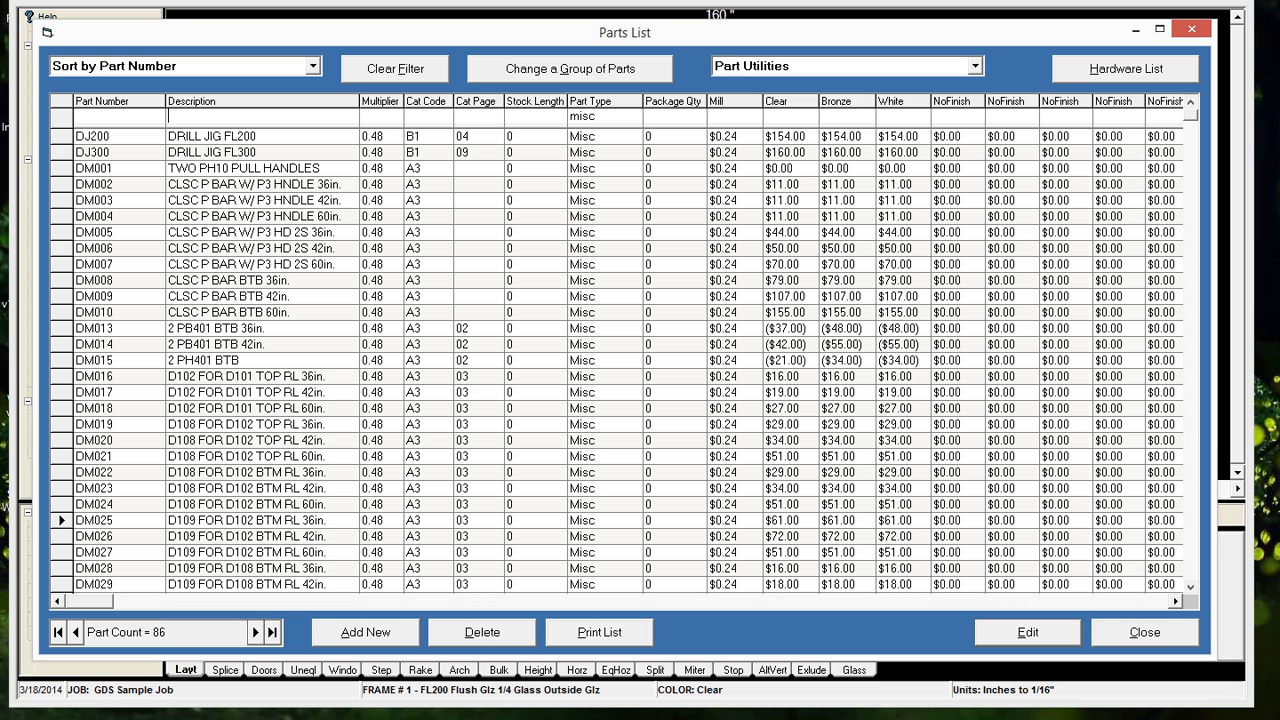
pyautogui.write('btm')
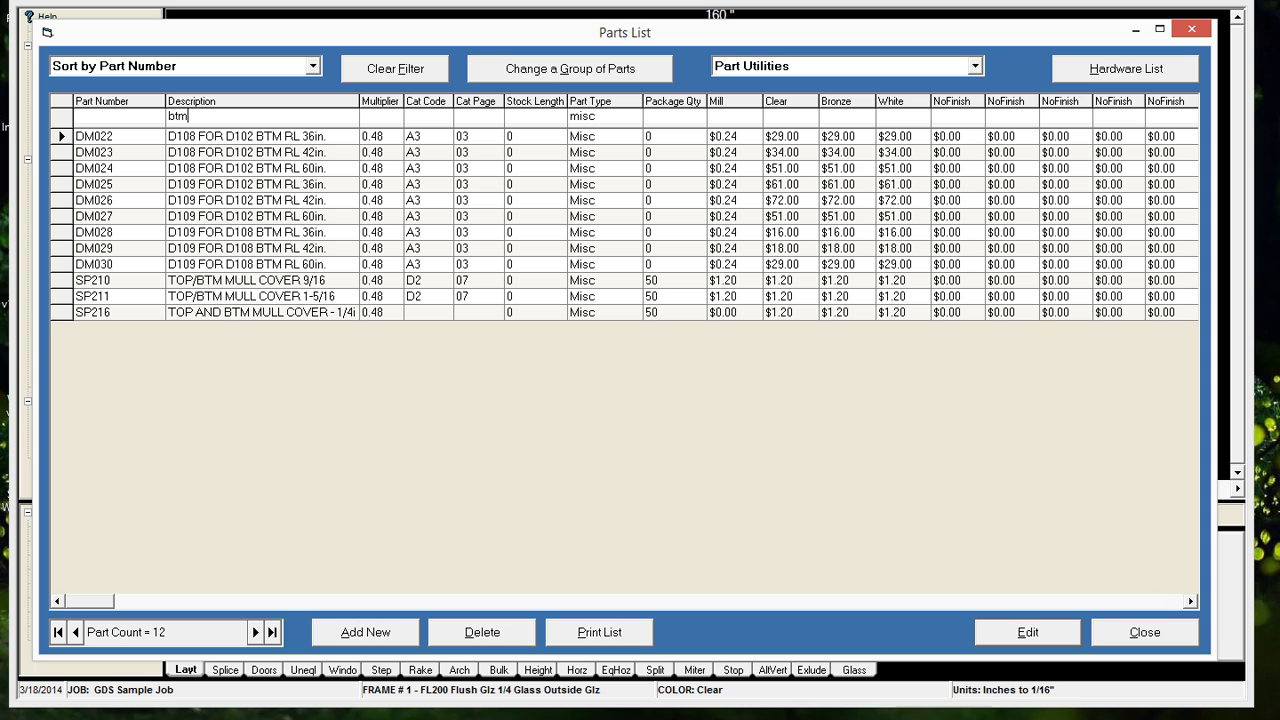
pyautogui.doubleClick(177, 116)
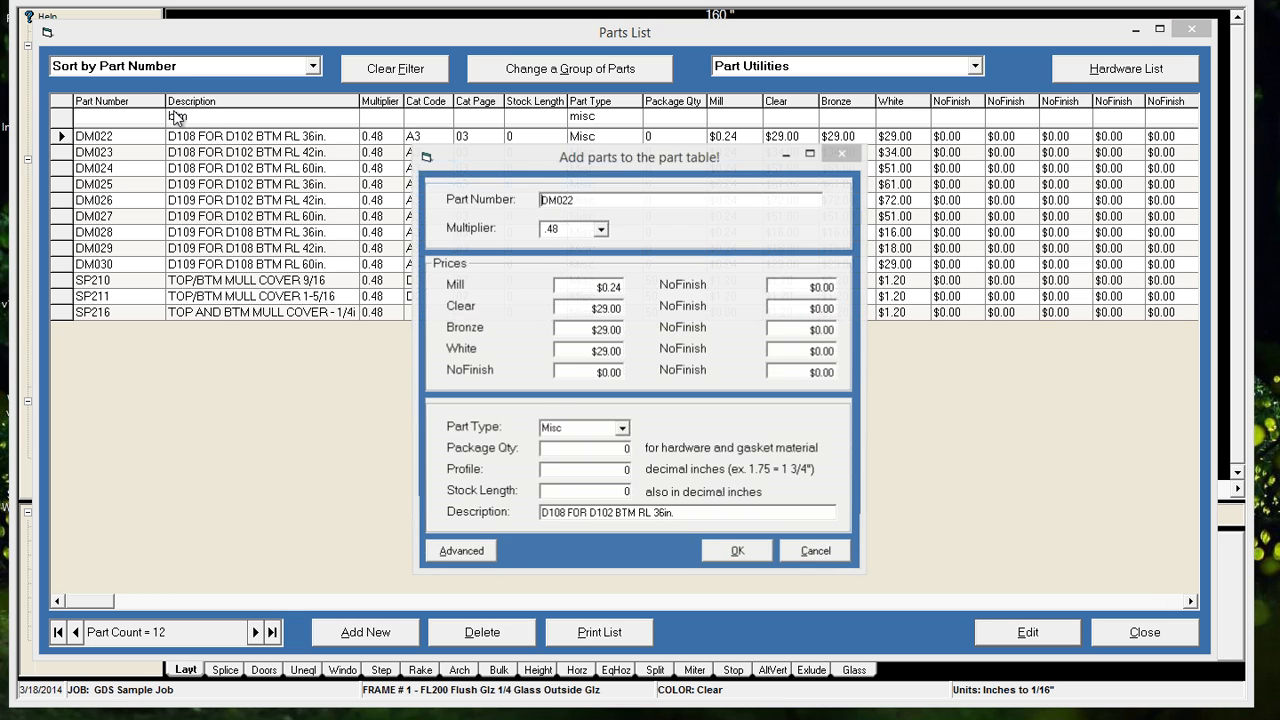
# Close the details of part DM022 and filter the misc parts to descriptions containing "d10"
pyautogui.click(818, 554)
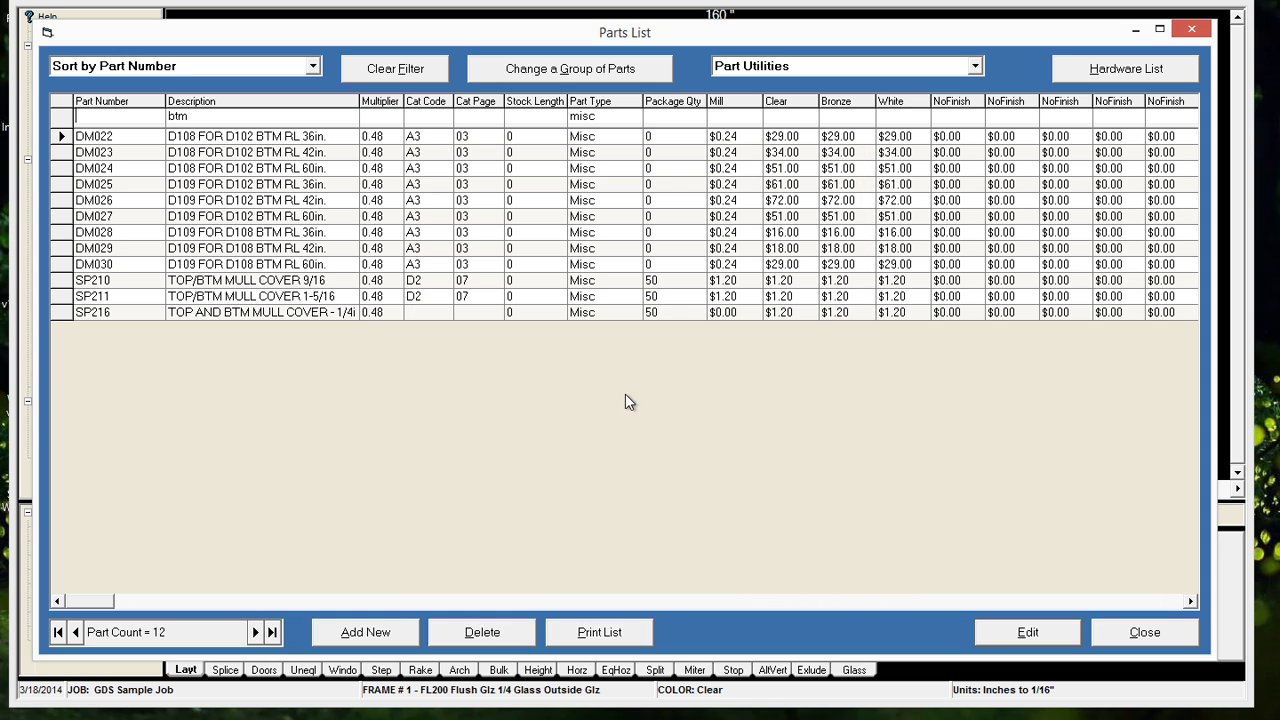
pyautogui.click(198, 118)
pyautogui.click(200, 118)
pyautogui.press('BackSpace')
pyautogui.press('BackSpace')
pyautogui.press('BackSpace')
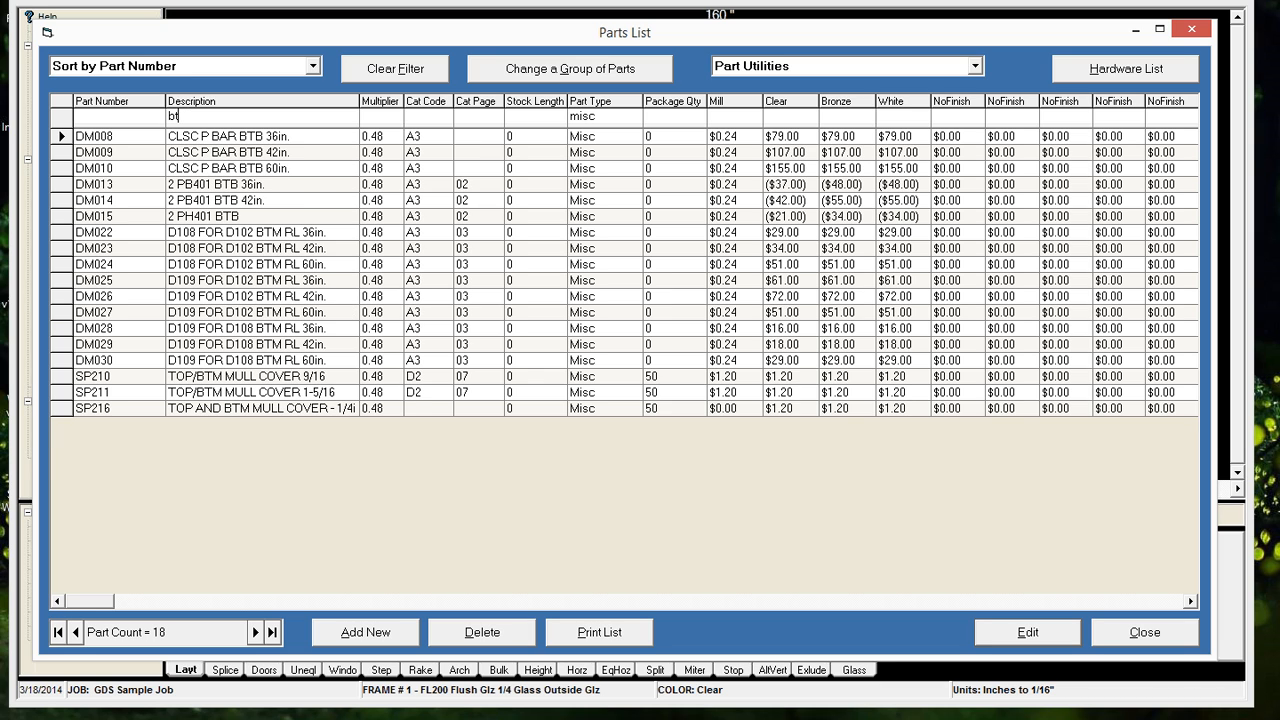
pyautogui.write('d')
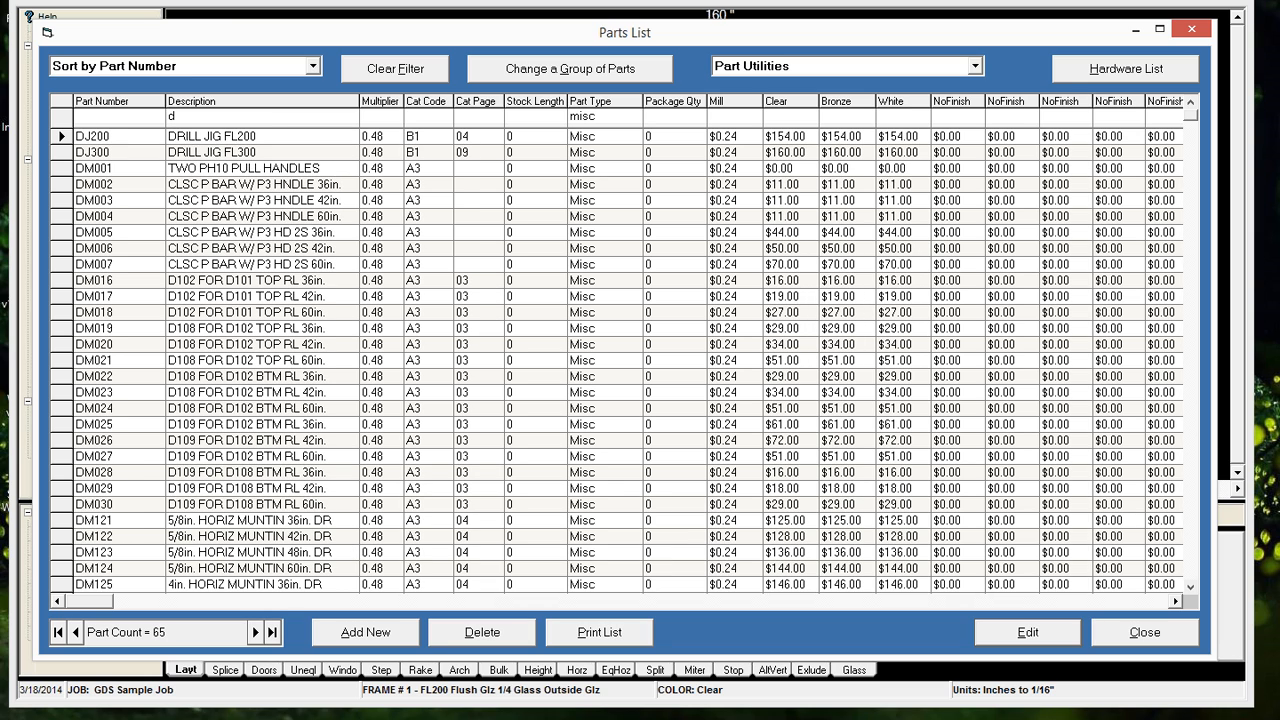
pyautogui.write('10')
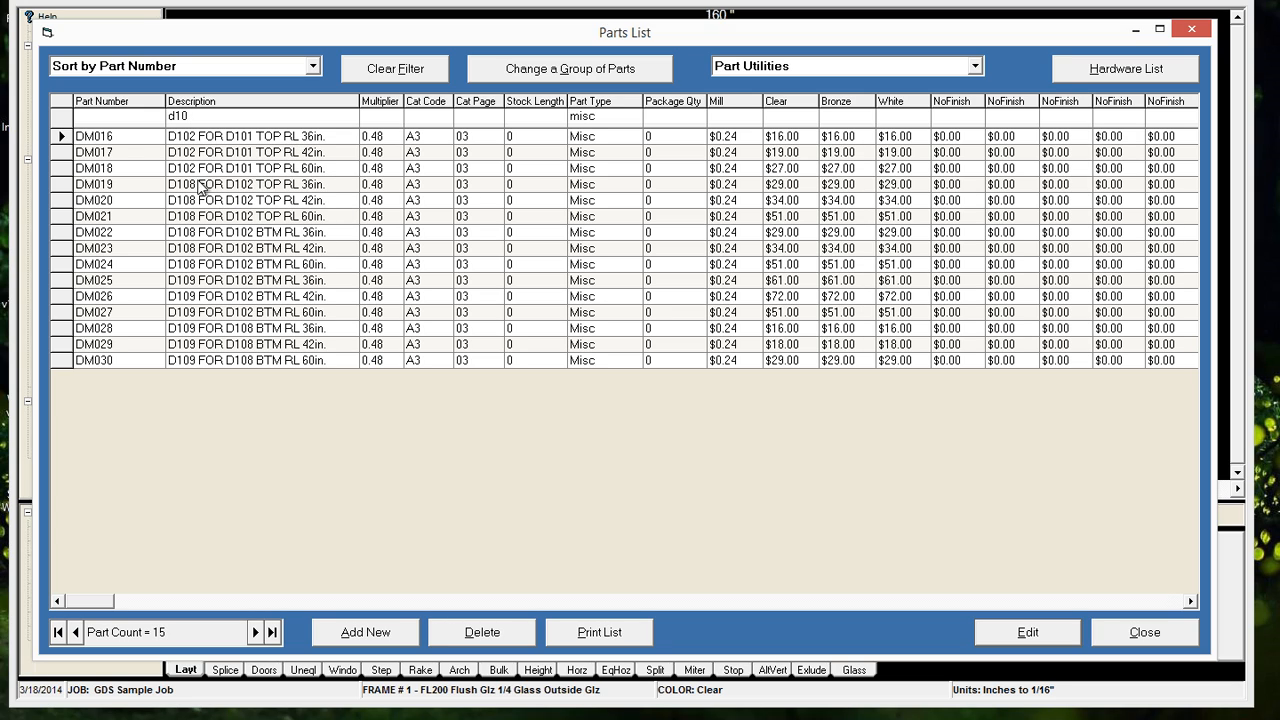
# Replace the description filter with "btm" and filter the misc parts by part number "D"
pyautogui.doubleClick(178, 116)
pyautogui.press('Delete')
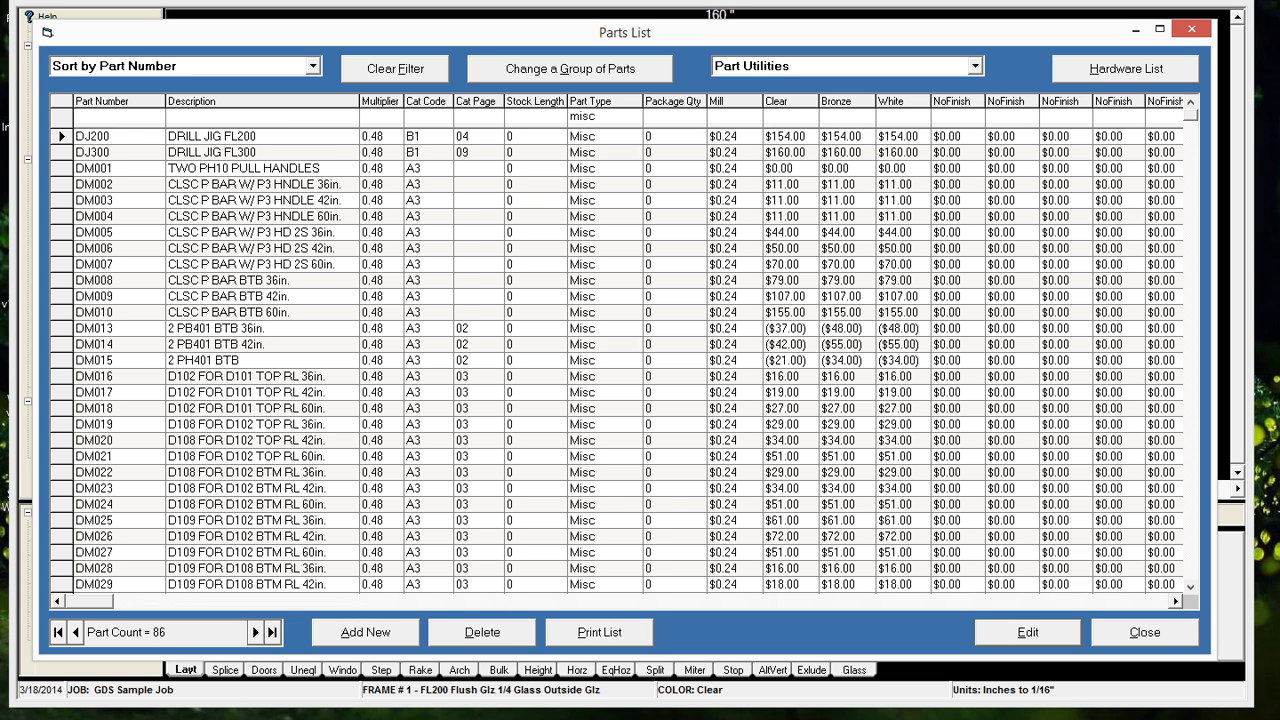
pyautogui.write('btm')
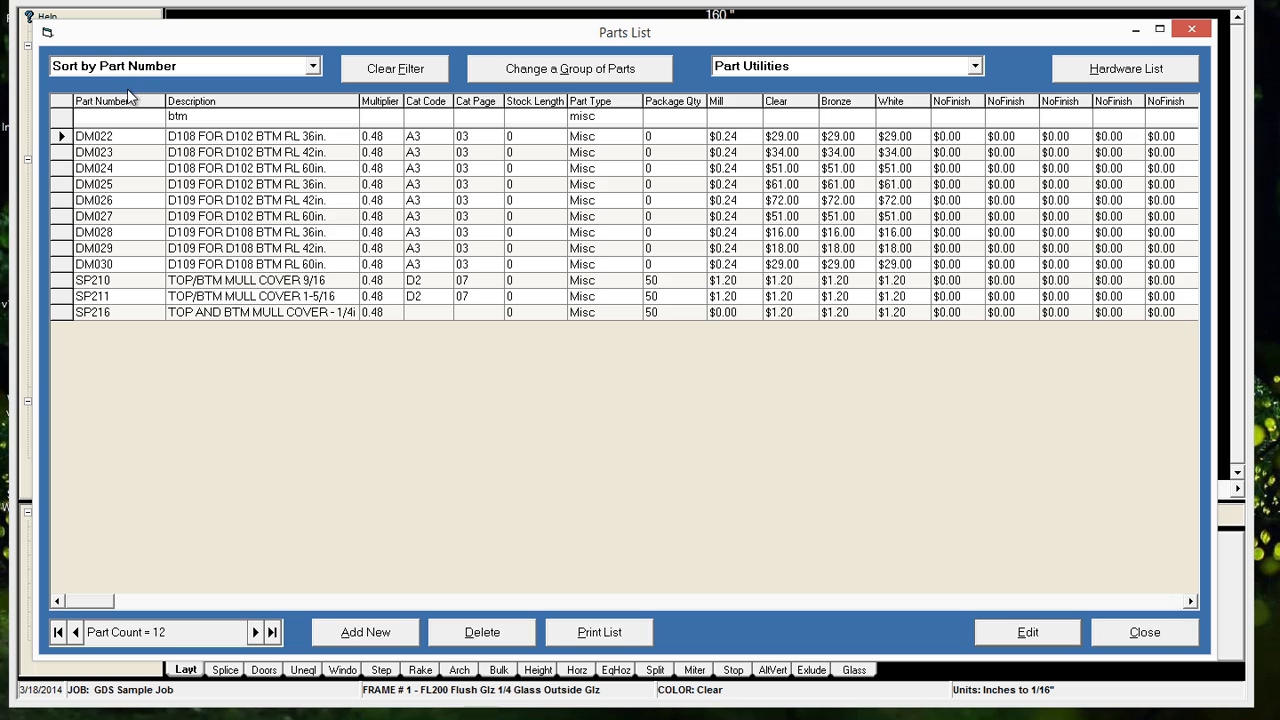
pyautogui.click(100, 117)
pyautogui.write('D')
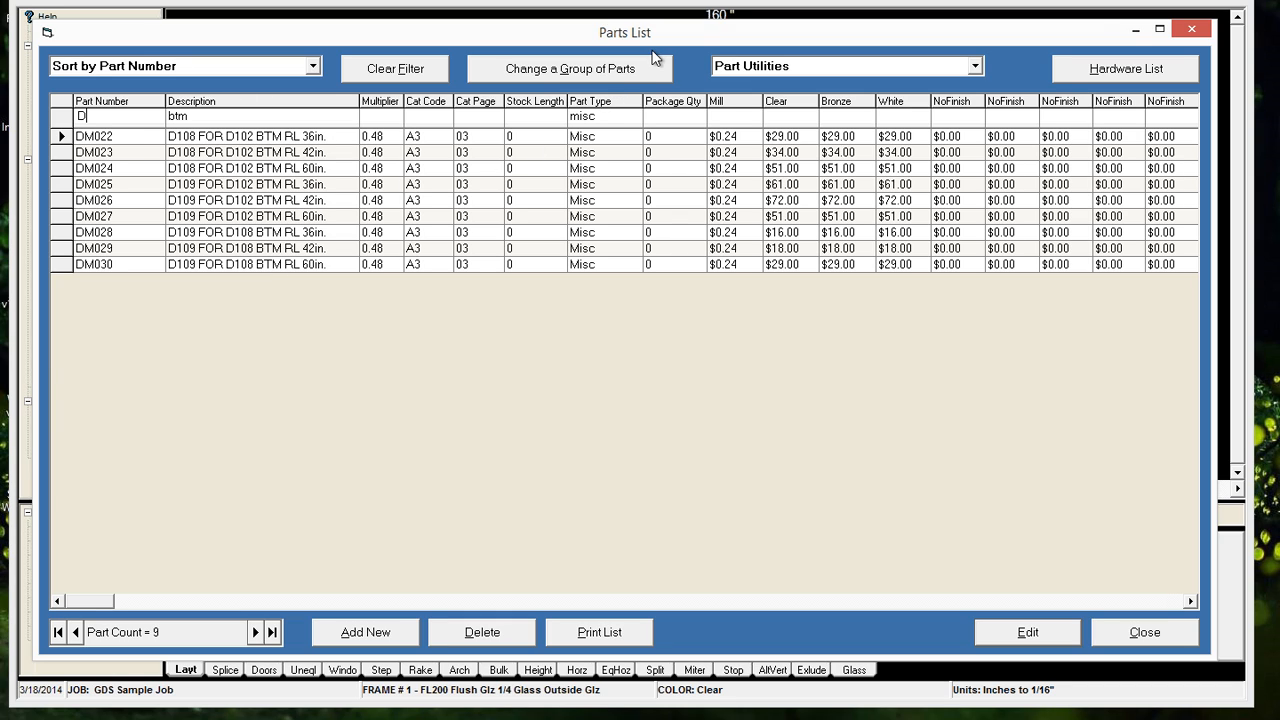
# Batch update the filtered bottom rail parts to part type Door
pyautogui.click(594, 70)
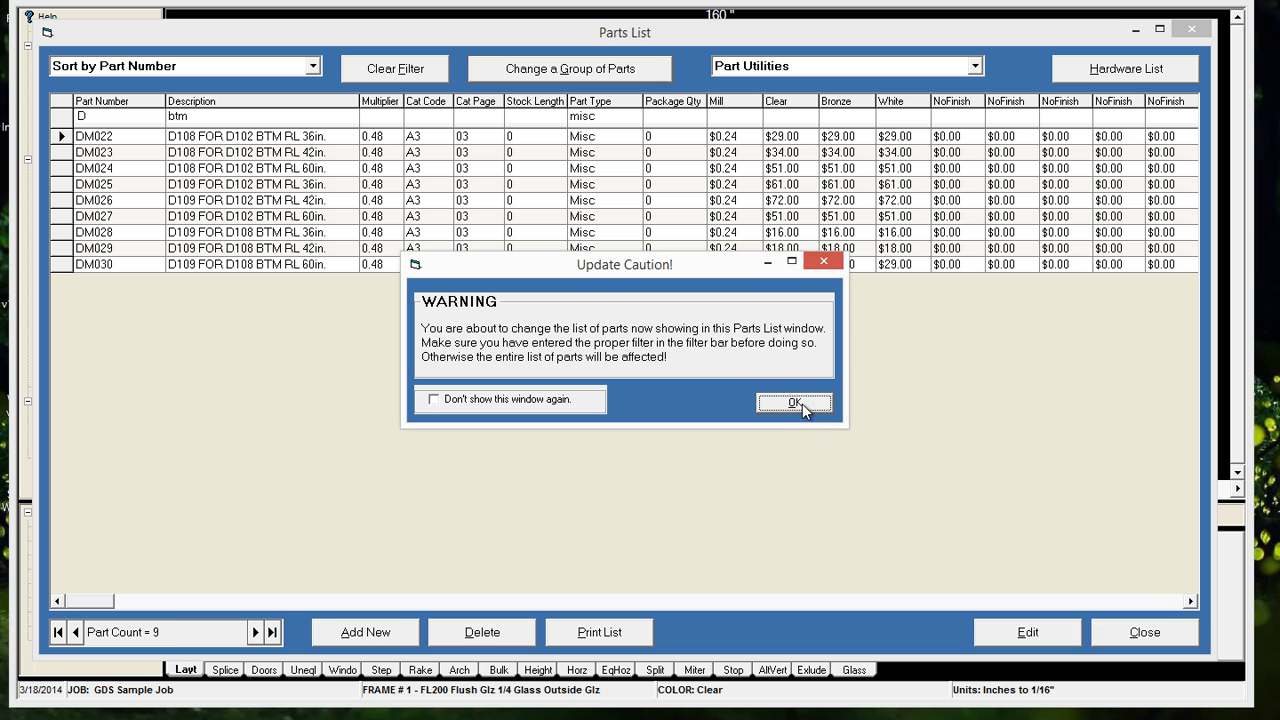
pyautogui.click(802, 403)
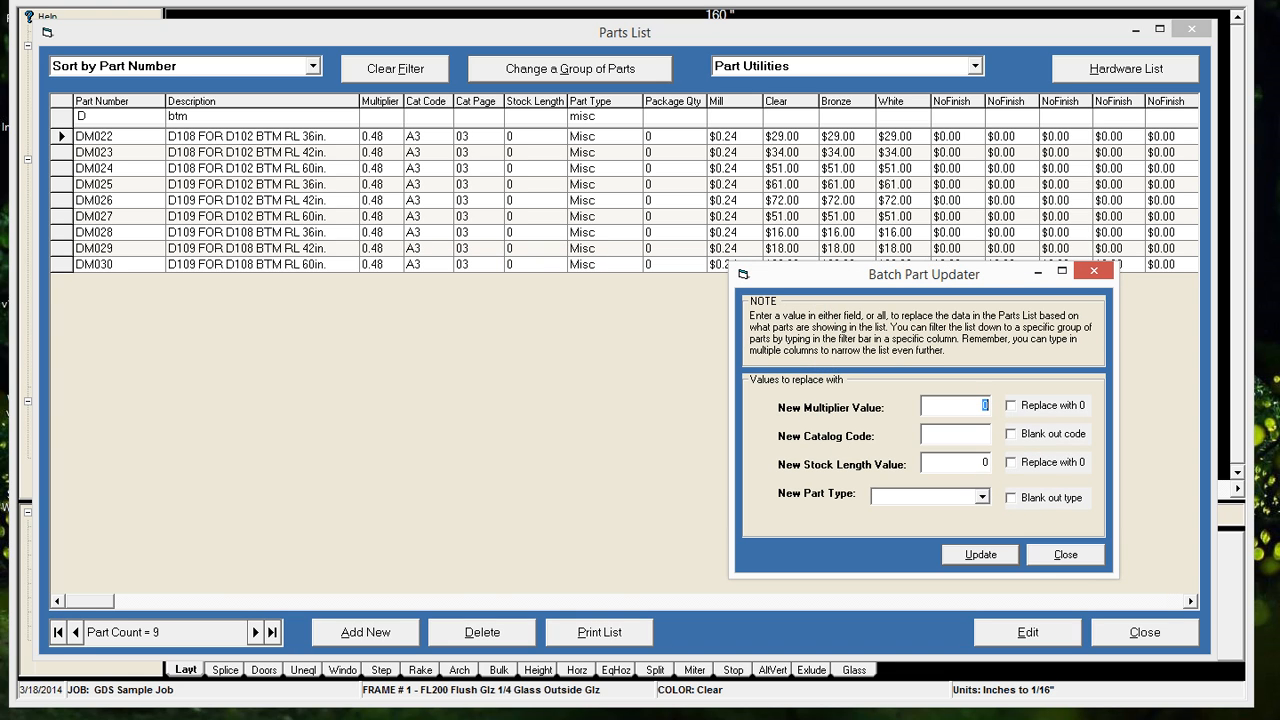
pyautogui.click(982, 497)
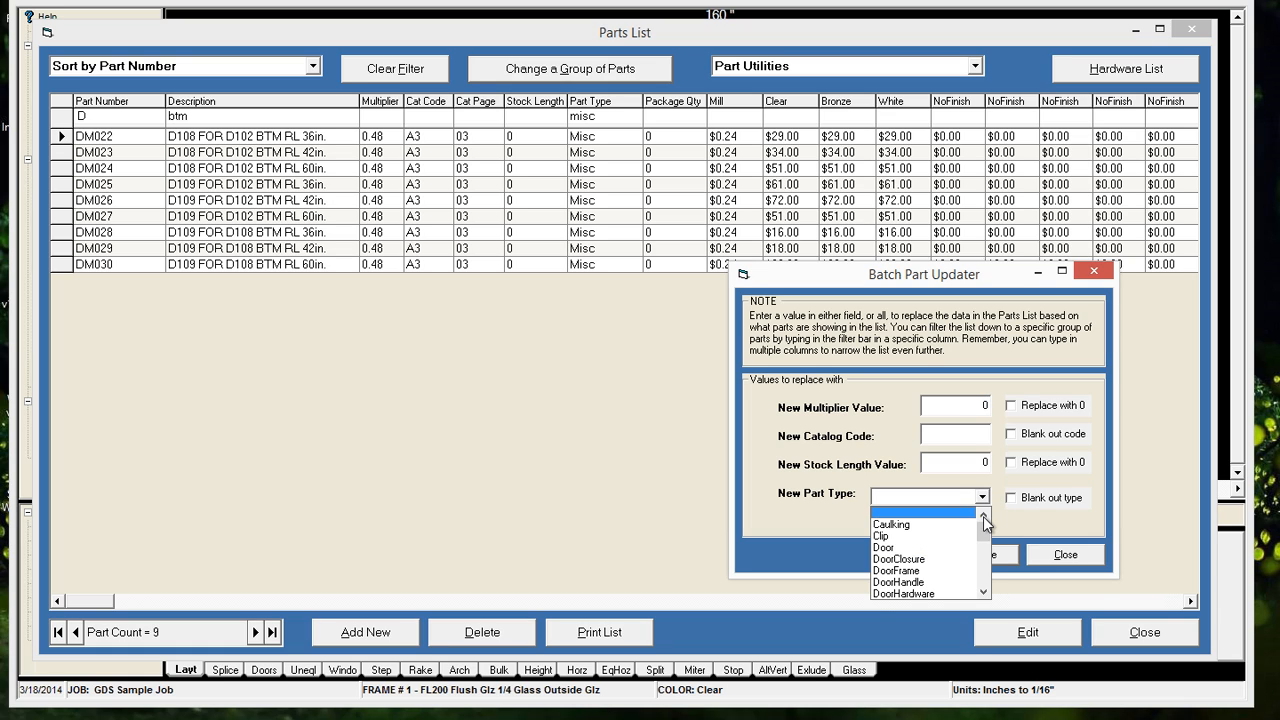
pyautogui.click(984, 592)
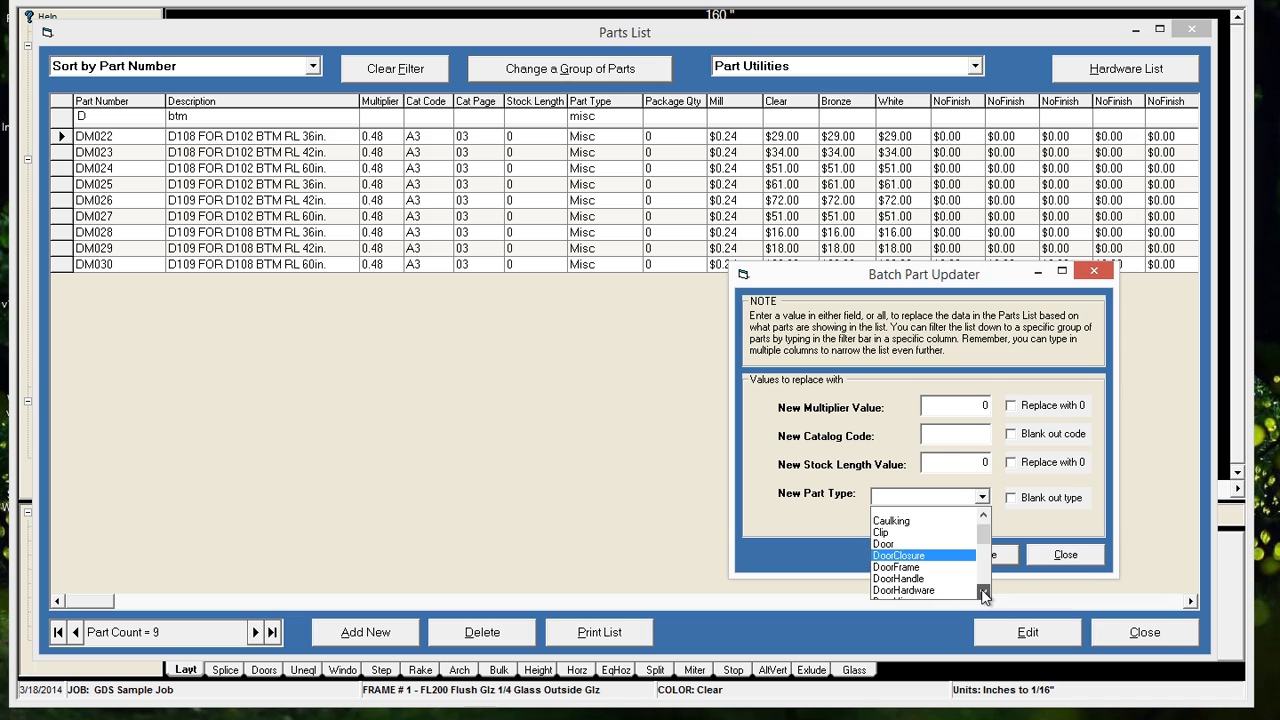
pyautogui.moveTo(984, 592); pyautogui.dragTo(984, 592)
pyautogui.click(984, 593)
pyautogui.click(984, 593)
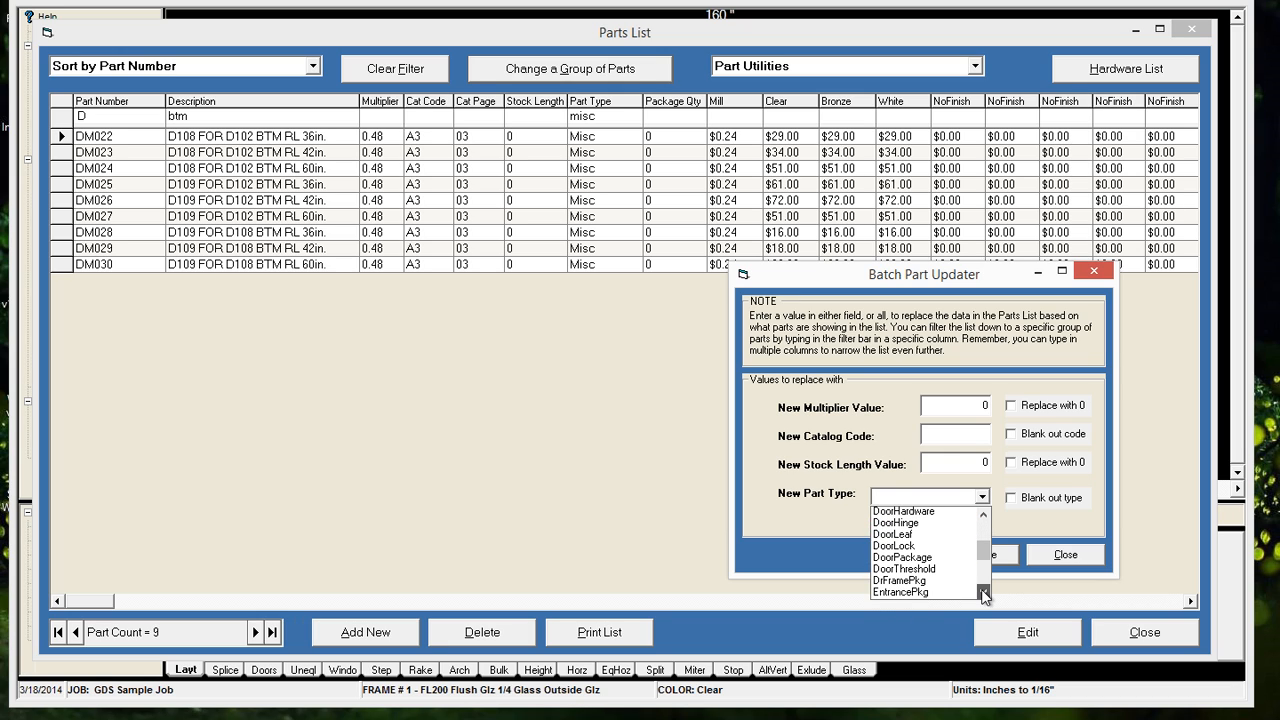
pyautogui.click(984, 516)
pyautogui.click(984, 516)
pyautogui.click(984, 516)
pyautogui.click(984, 516)
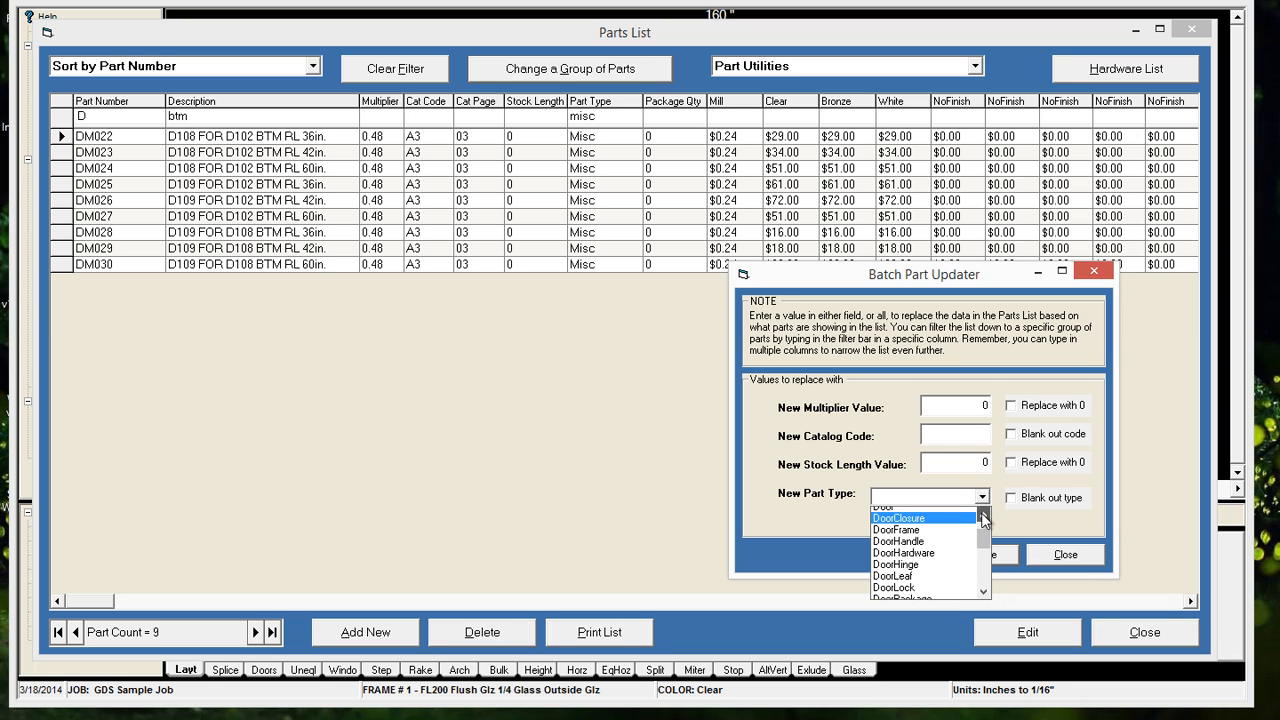
pyautogui.click(984, 516)
pyautogui.click(984, 516)
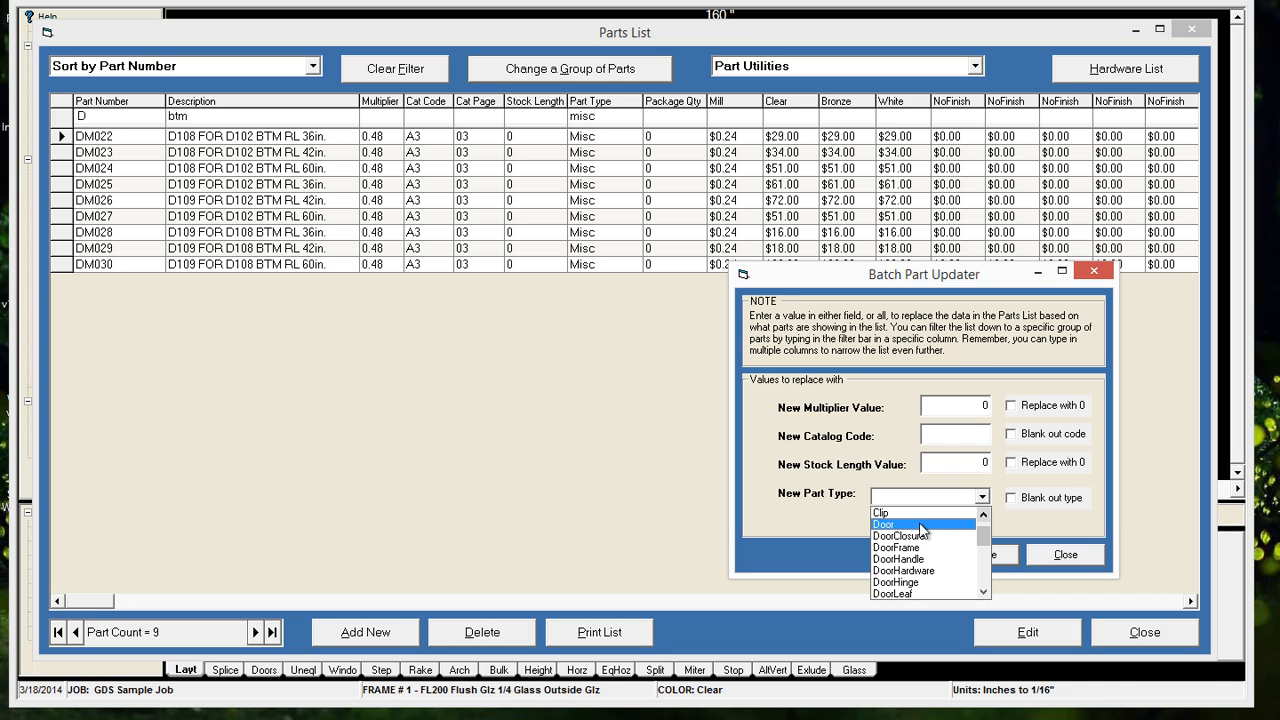
pyautogui.click(922, 527)
pyautogui.click(978, 554)
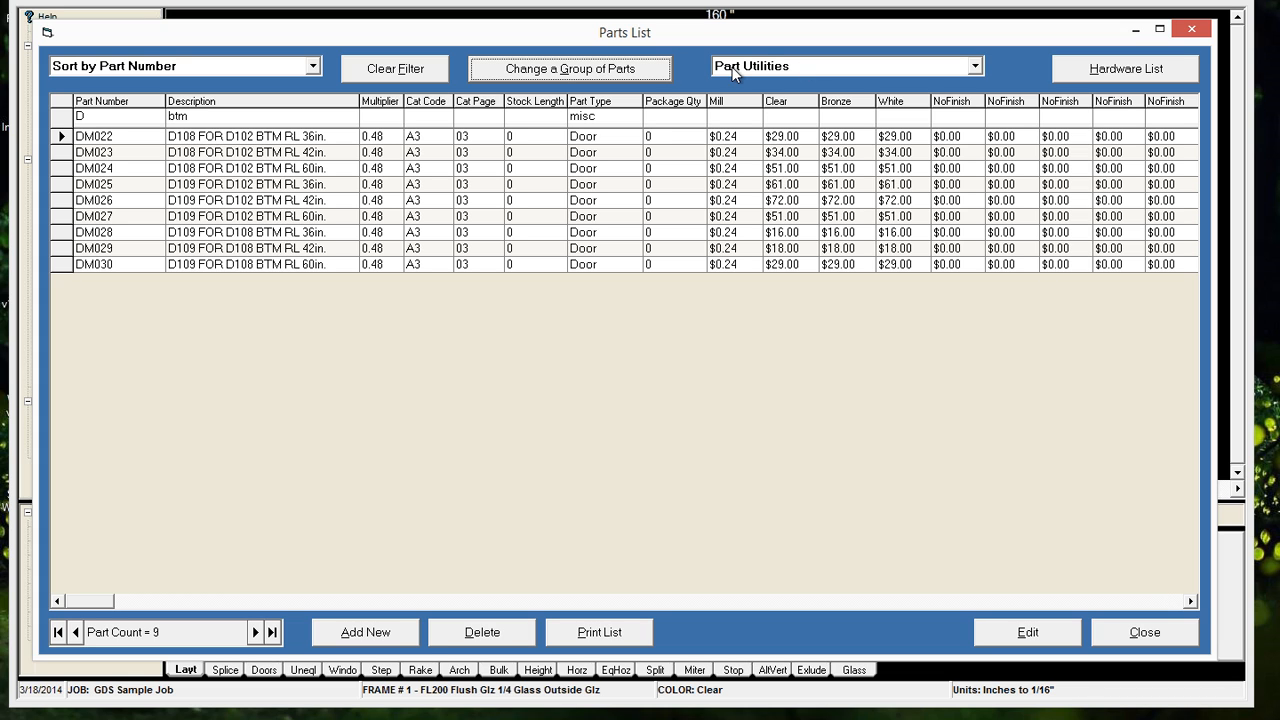
# Clear the filters and add a new part type named DoorPart to the part type names
pyautogui.click(414, 68)
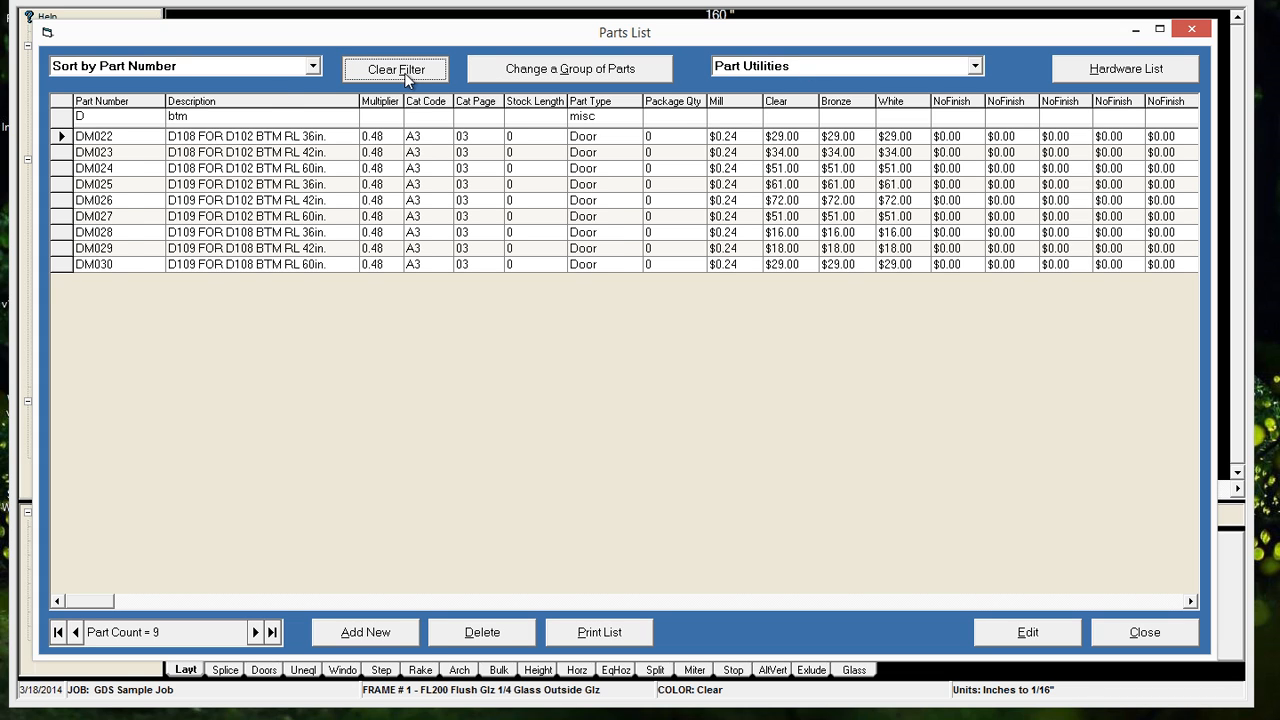
pyautogui.click(752, 66)
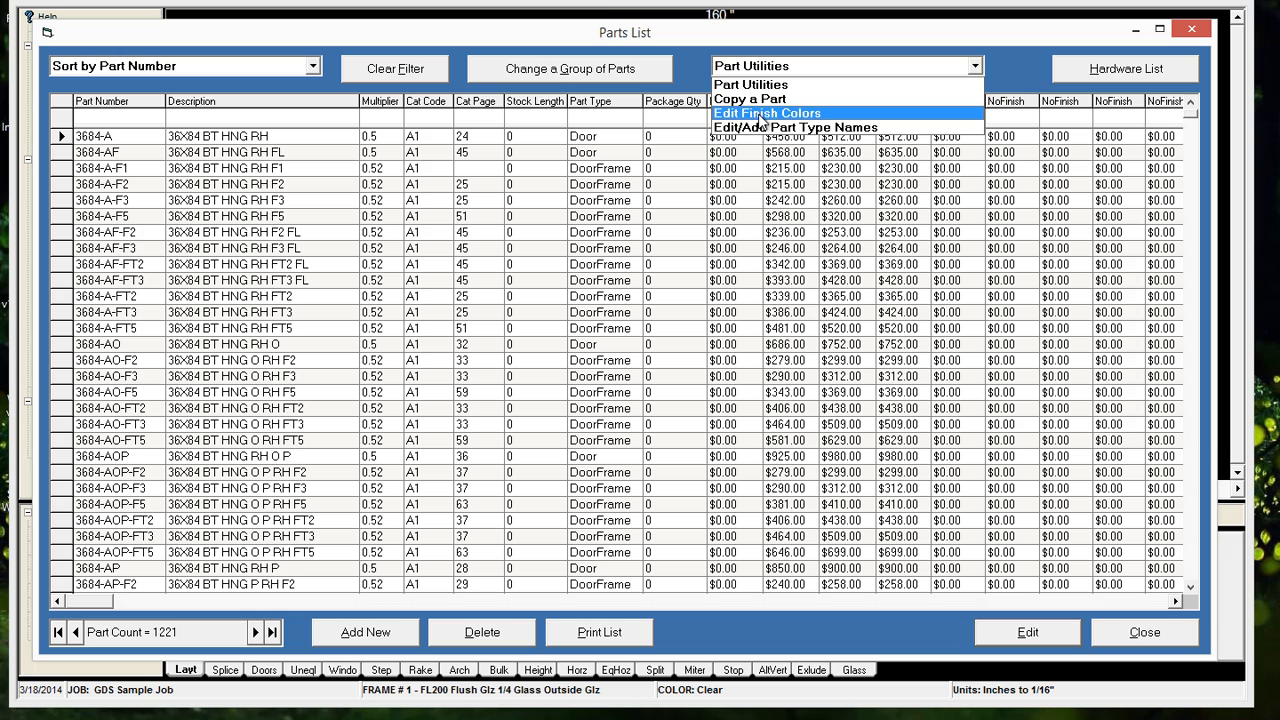
pyautogui.click(769, 128)
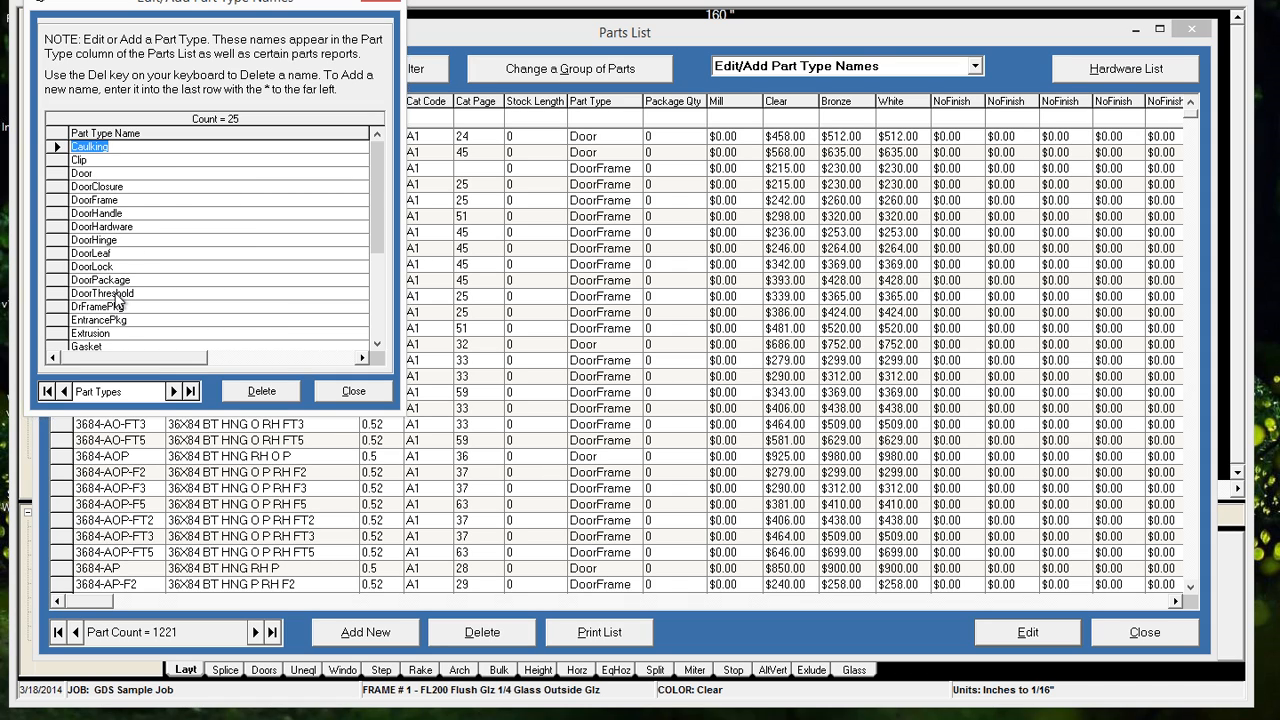
pyautogui.click(377, 346)
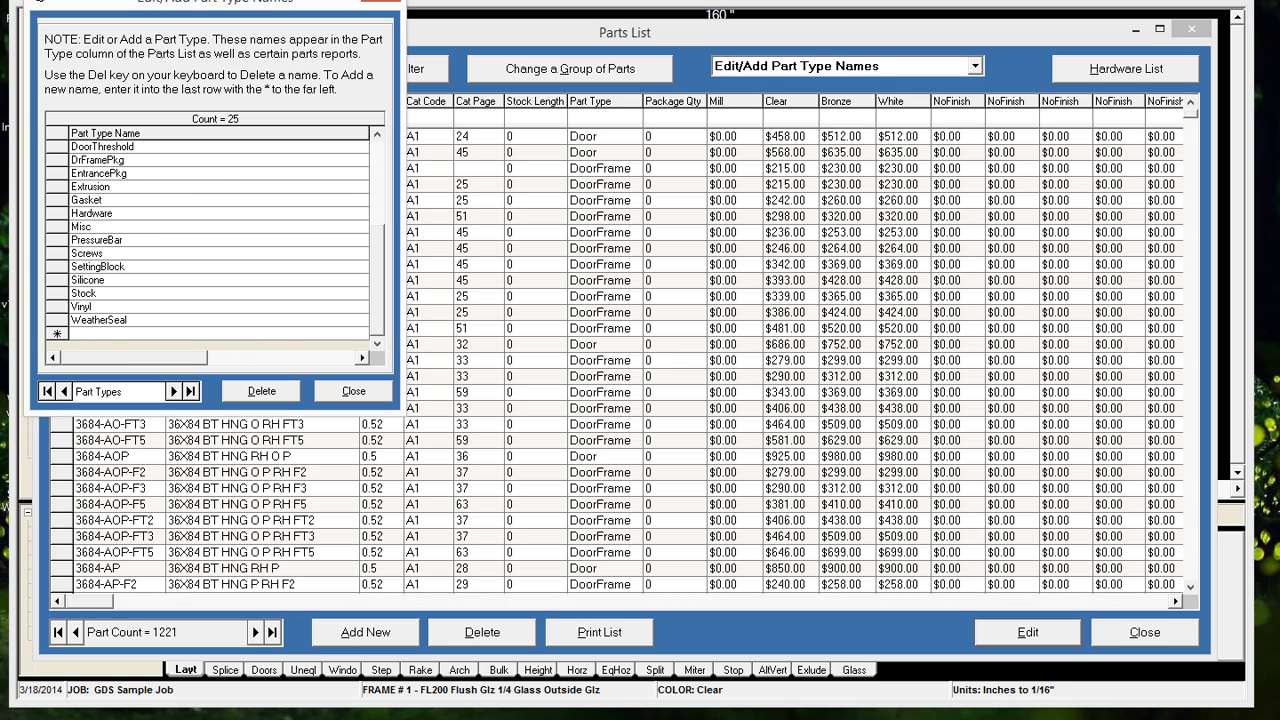
pyautogui.click(80, 333)
pyautogui.write('DoorPart')
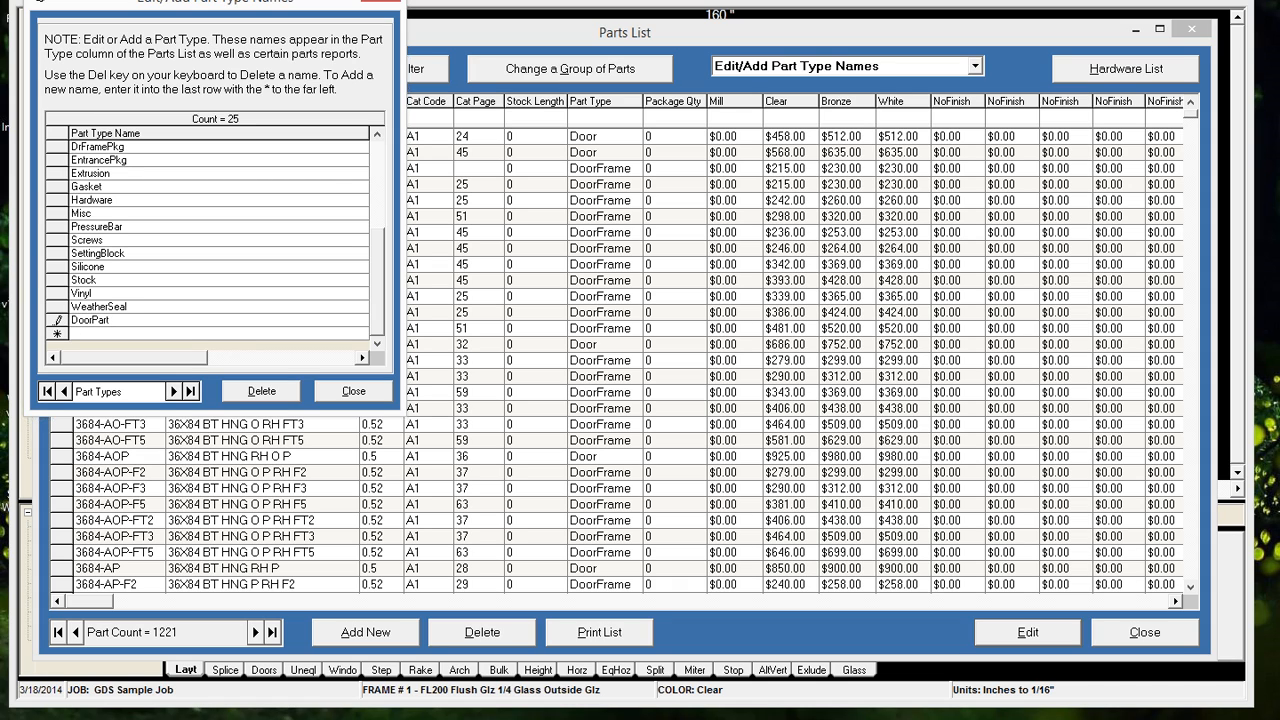
pyautogui.doubleClick(101, 309)
pyautogui.click(353, 391)
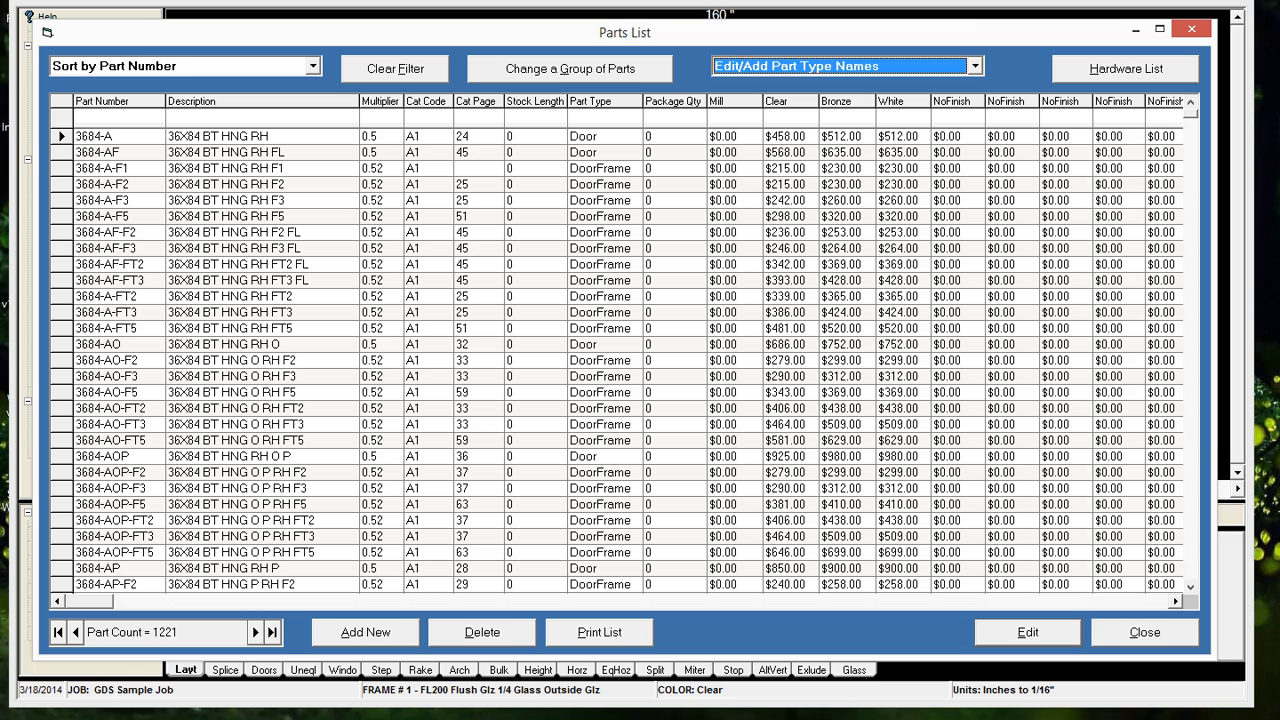
# Filter the parts list by description "btm" and part number "DM"
pyautogui.click(221, 118)
pyautogui.write('btm')
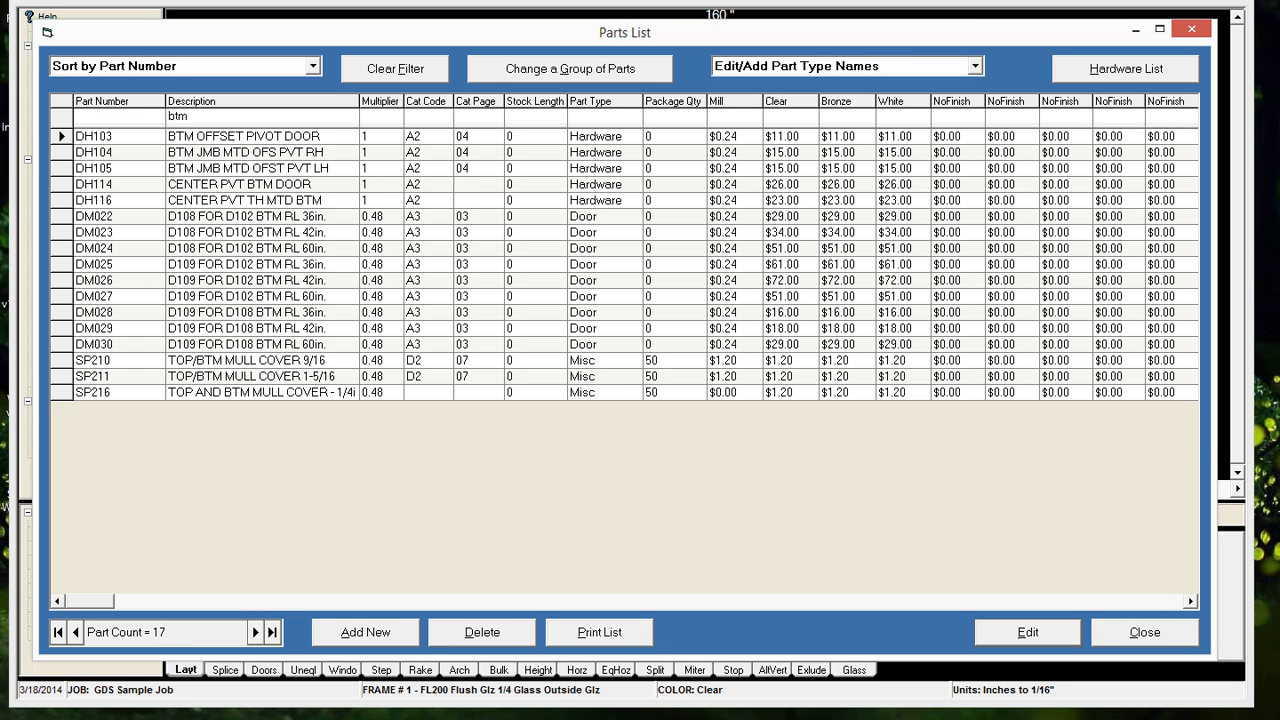
pyautogui.click(105, 117)
pyautogui.write('D')
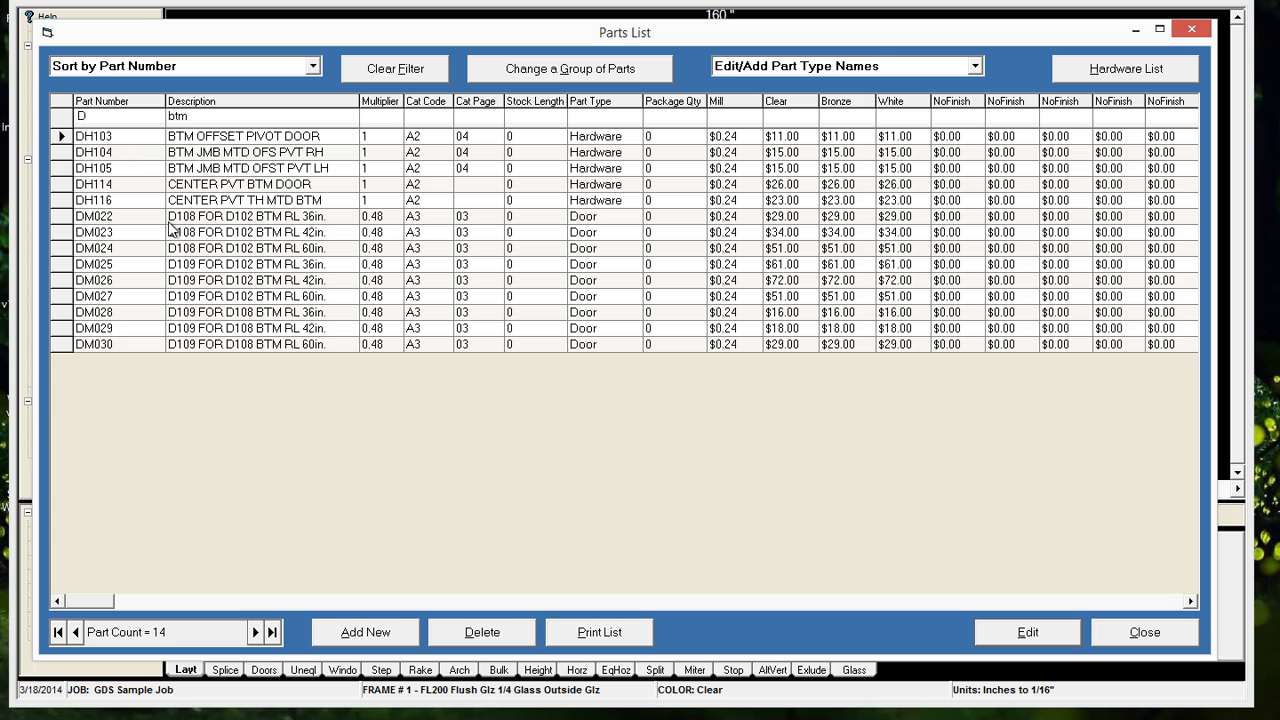
pyautogui.write('1')
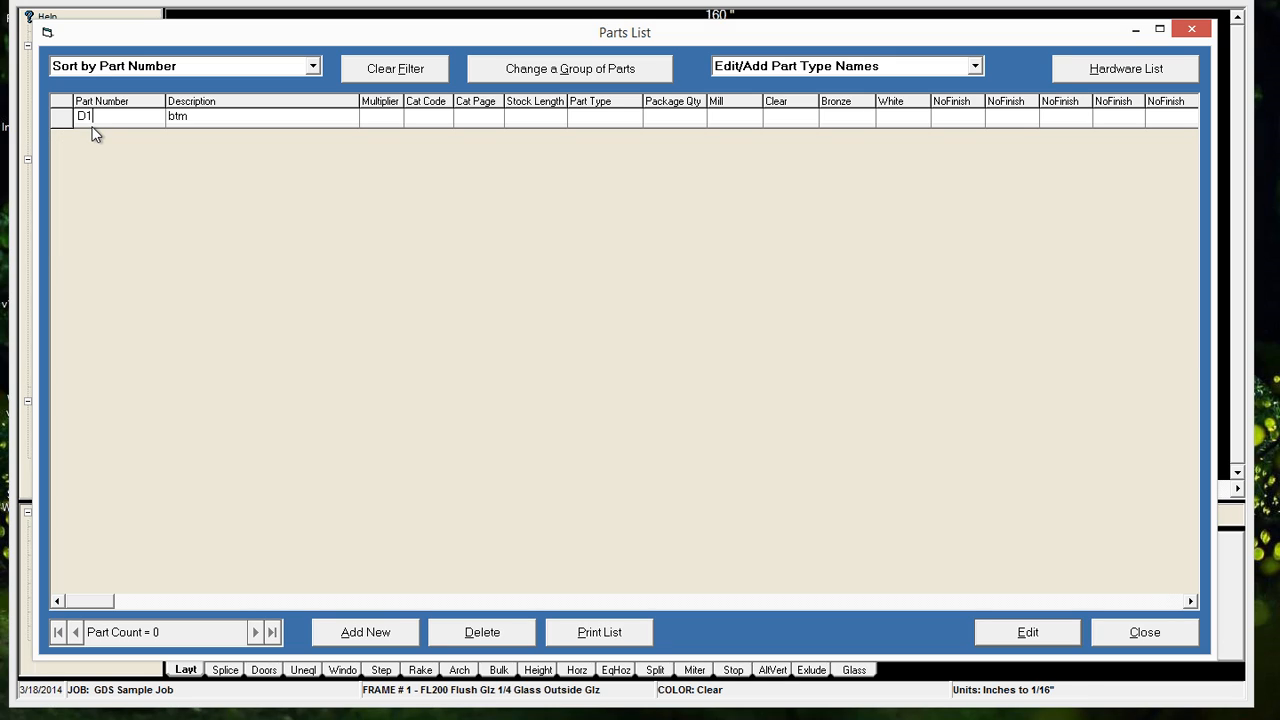
pyautogui.press('BackSpace')
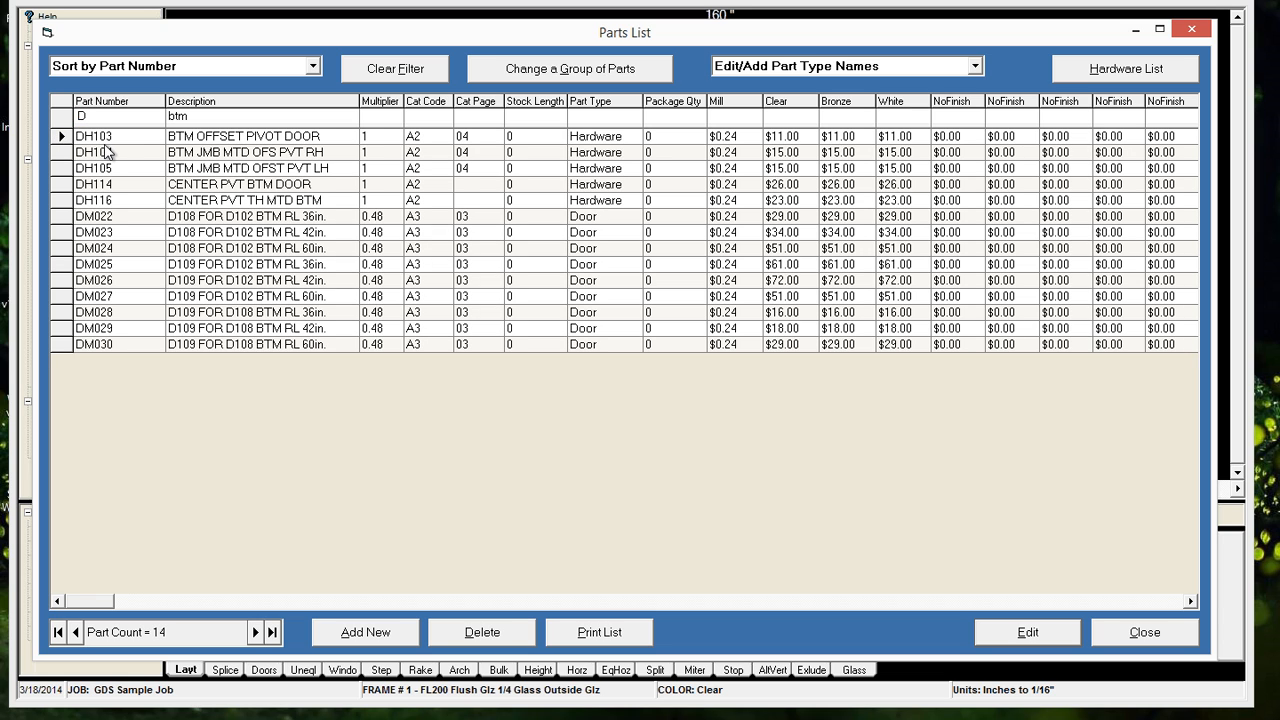
pyautogui.write('M')
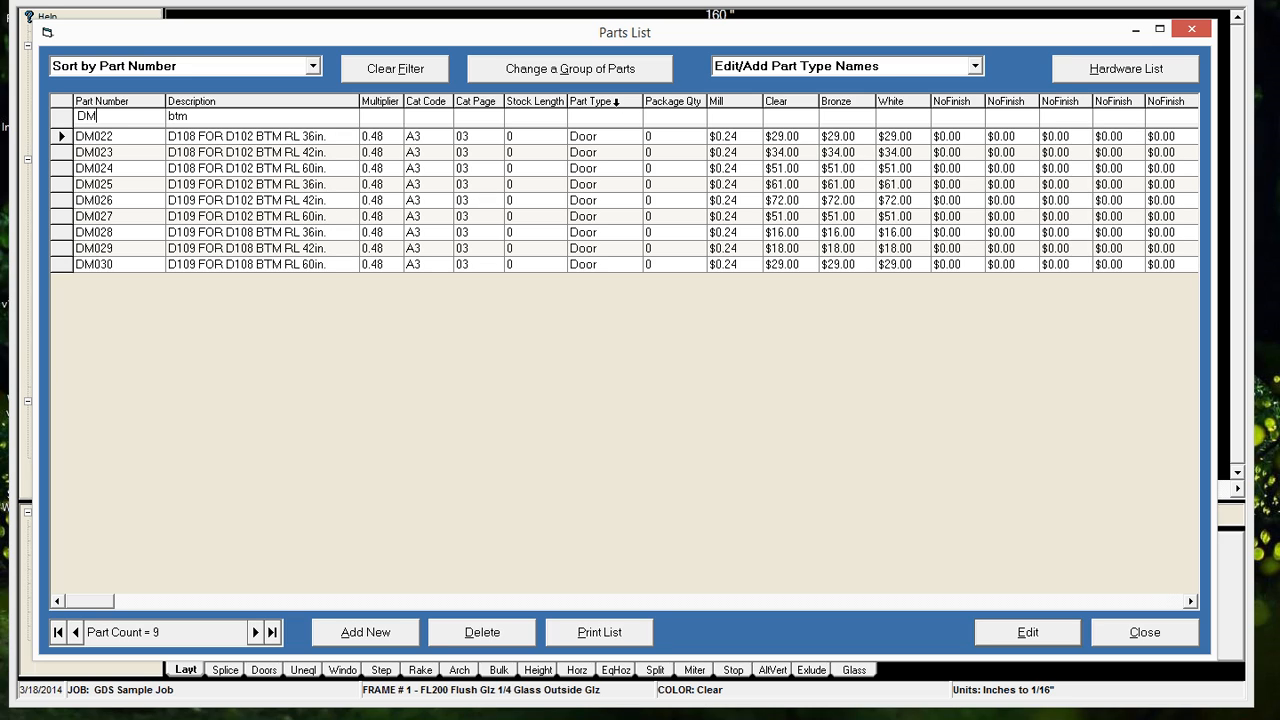
# Batch update the filtered DM bottom rail parts to part type DoorPart
pyautogui.click(625, 74)
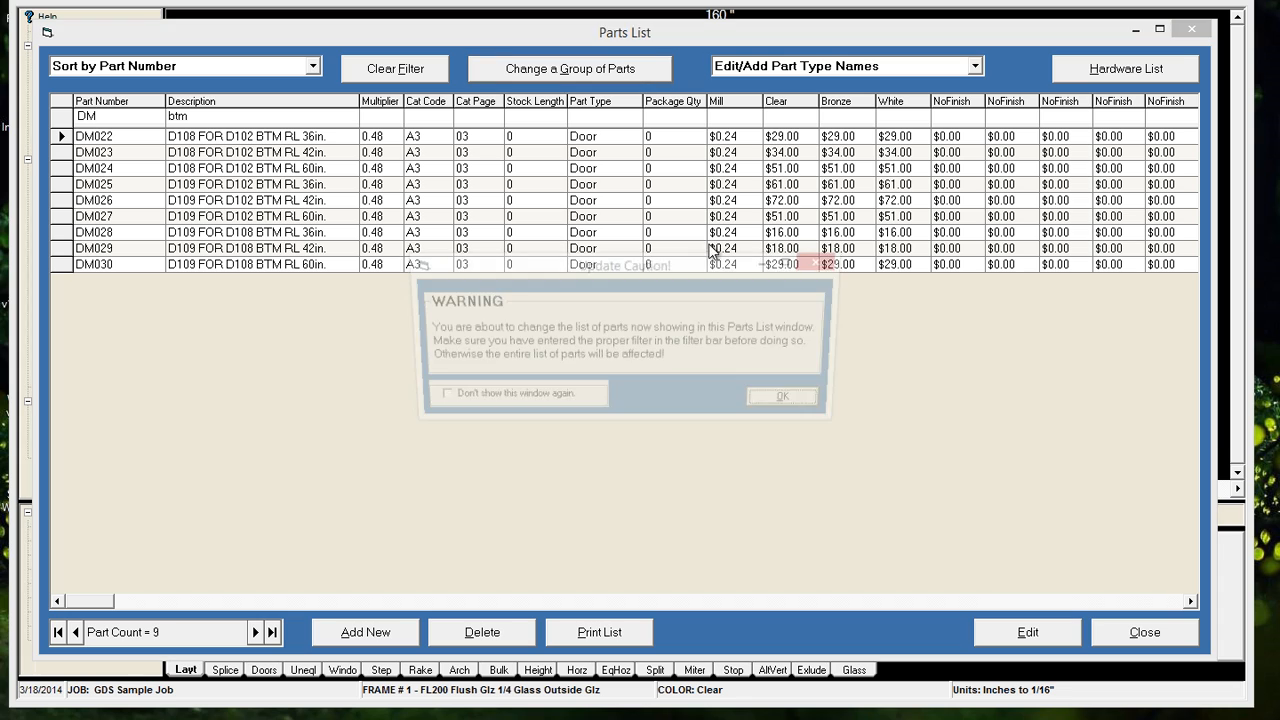
pyautogui.click(785, 405)
pyautogui.click(982, 497)
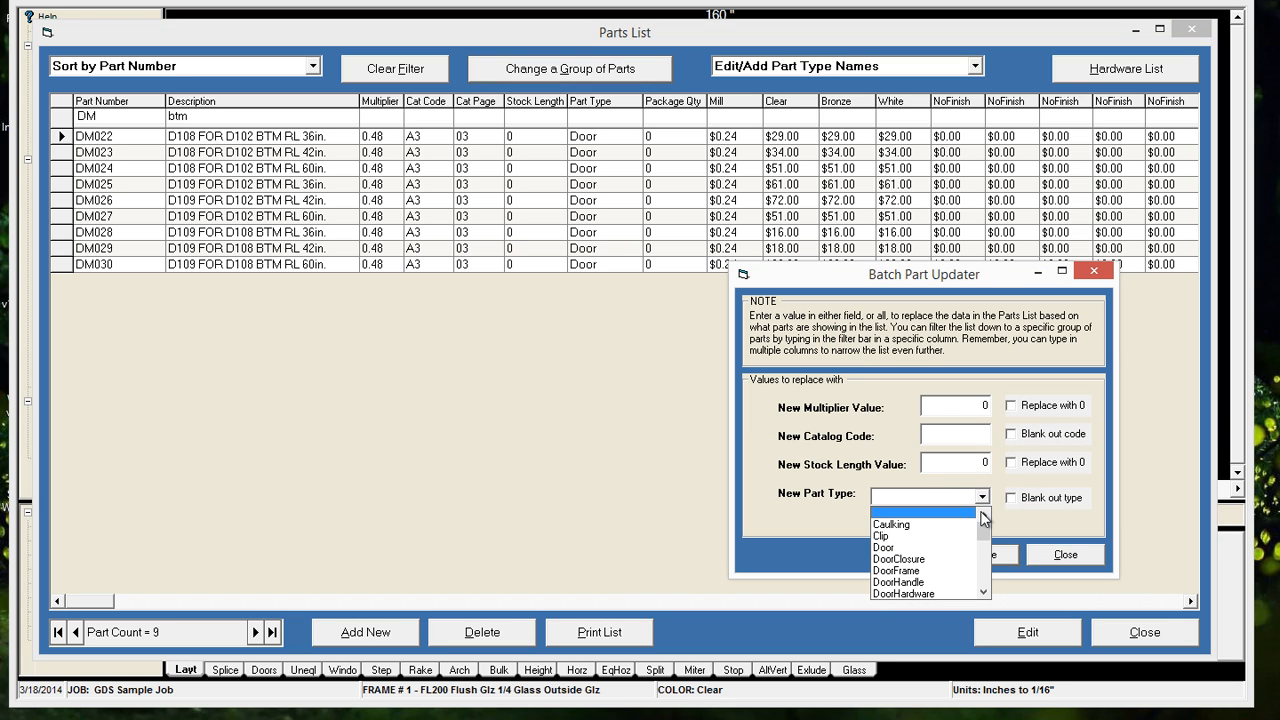
pyautogui.click(984, 593)
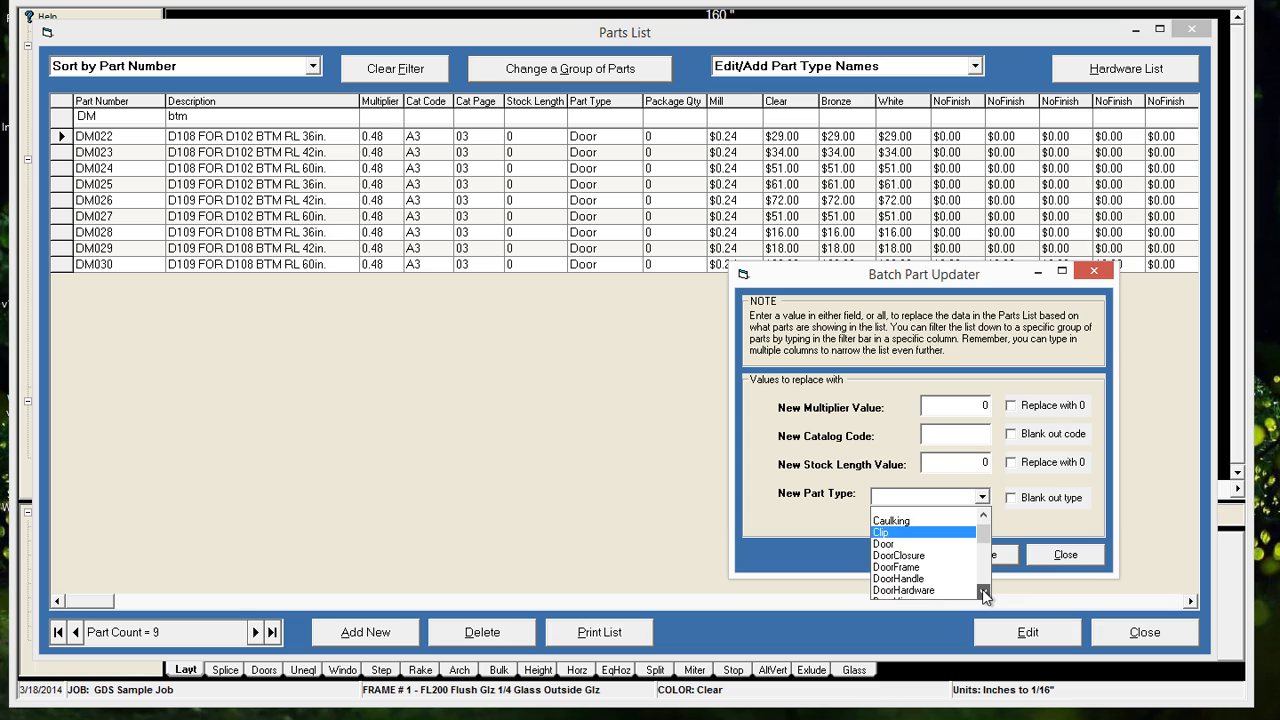
pyautogui.click(984, 593)
pyautogui.click(984, 593)
pyautogui.click(984, 593)
pyautogui.click(984, 593)
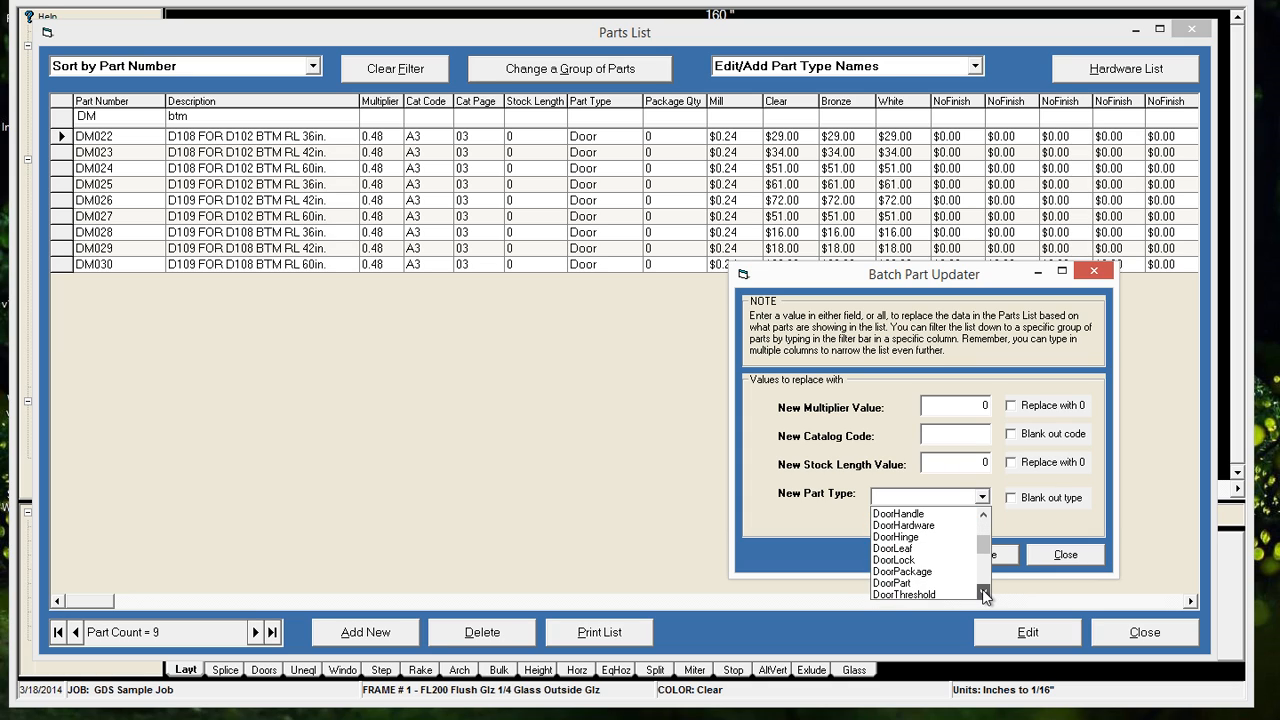
pyautogui.click(900, 583)
pyautogui.click(1000, 554)
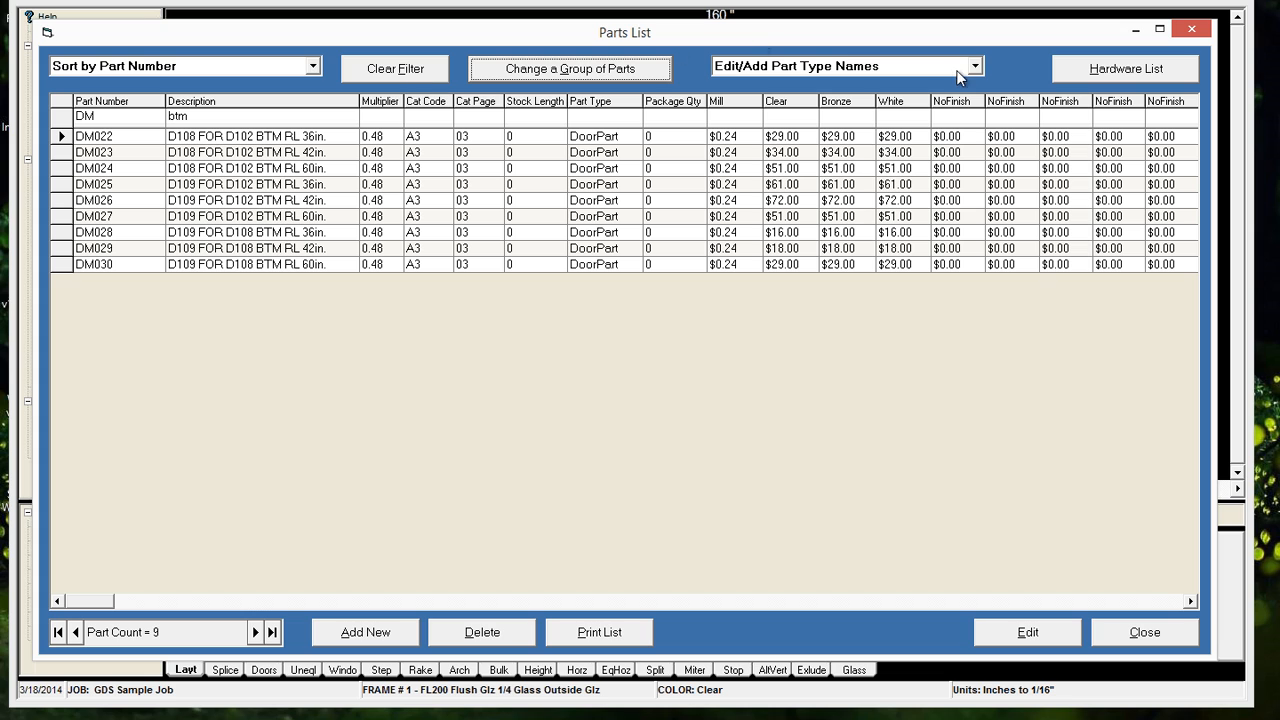
# Clear the part number and description filters to list all parts again
pyautogui.click(410, 72)
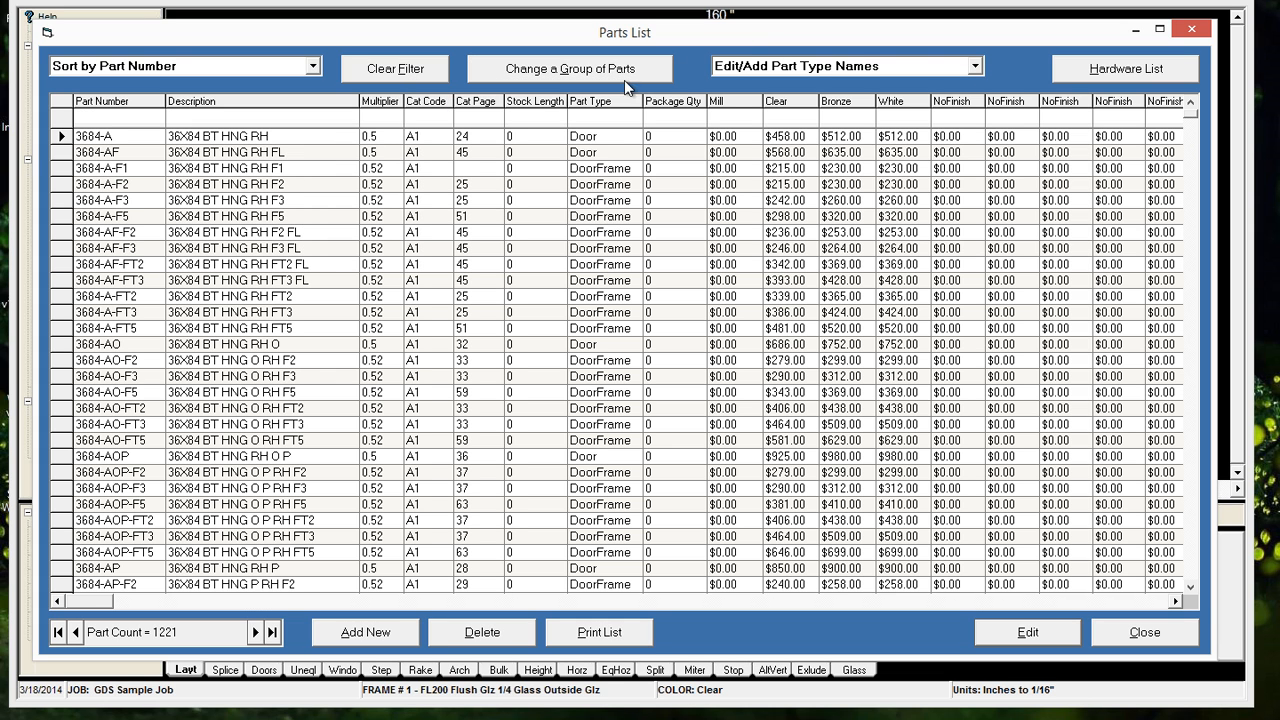
pyautogui.click(906, 65)
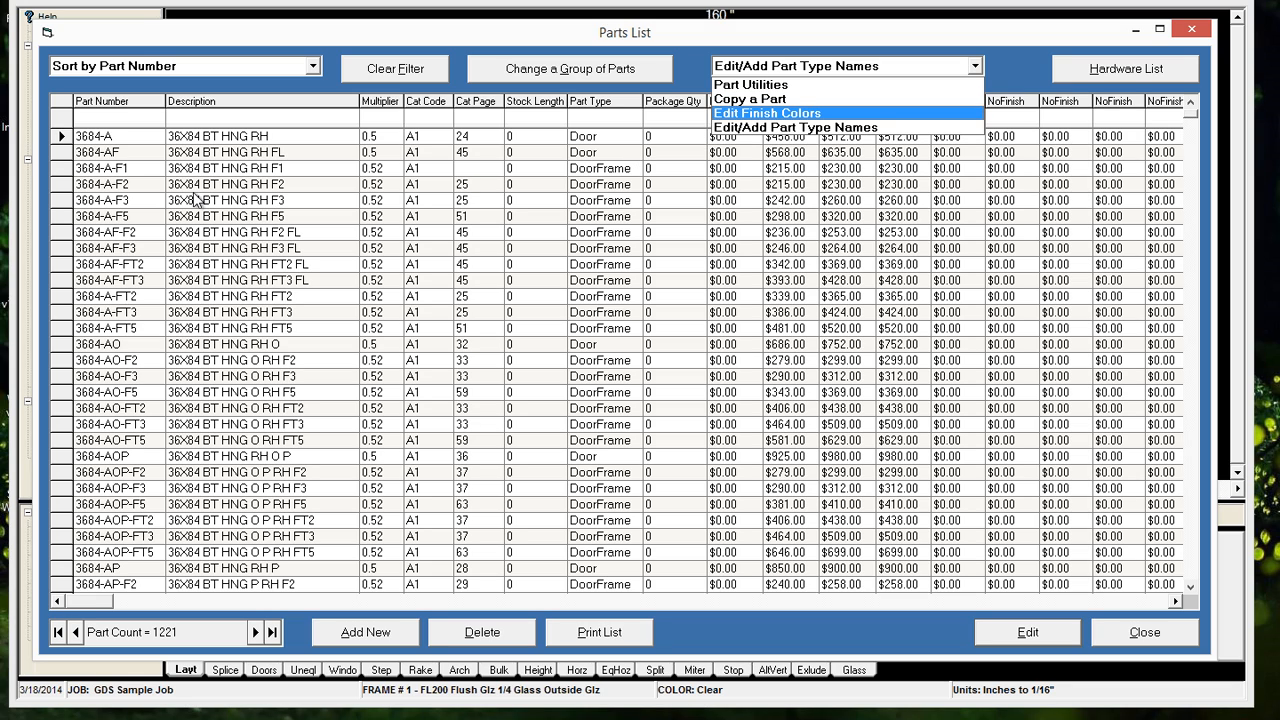
pyautogui.click(110, 172)
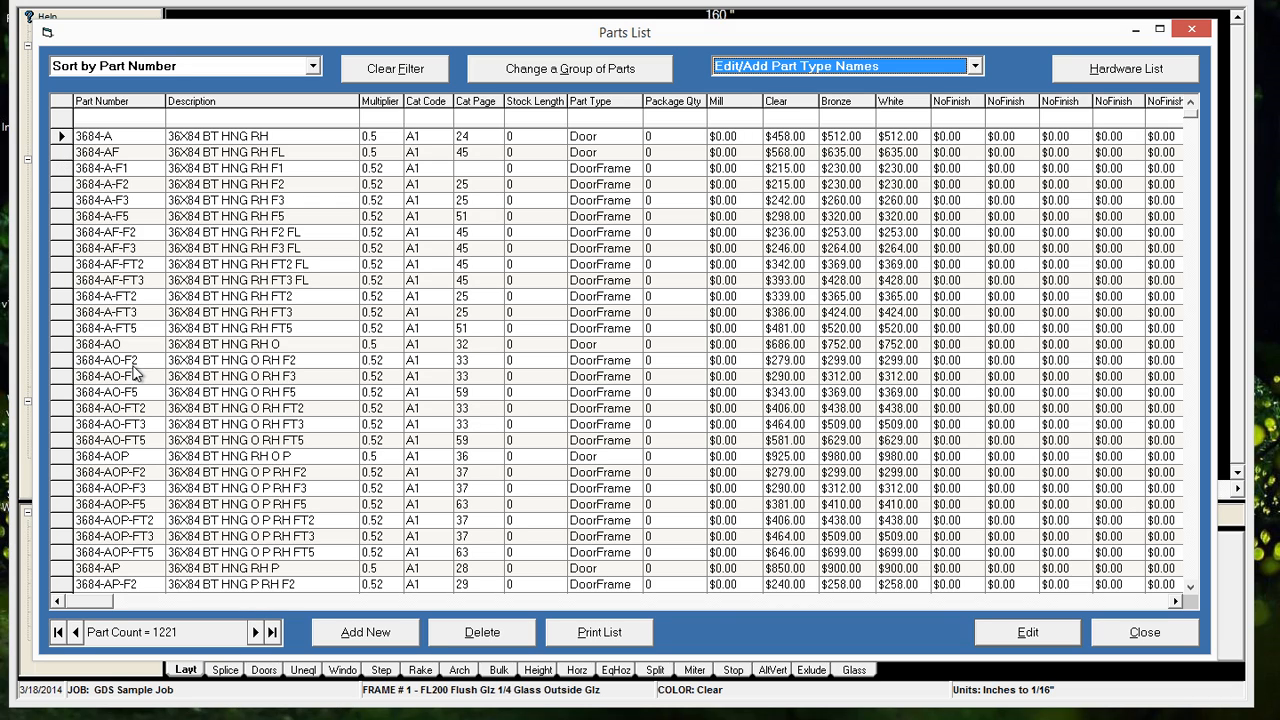
# Make a copy of part 3684-AOP-FT5 in the parts list
pyautogui.click(113, 392)
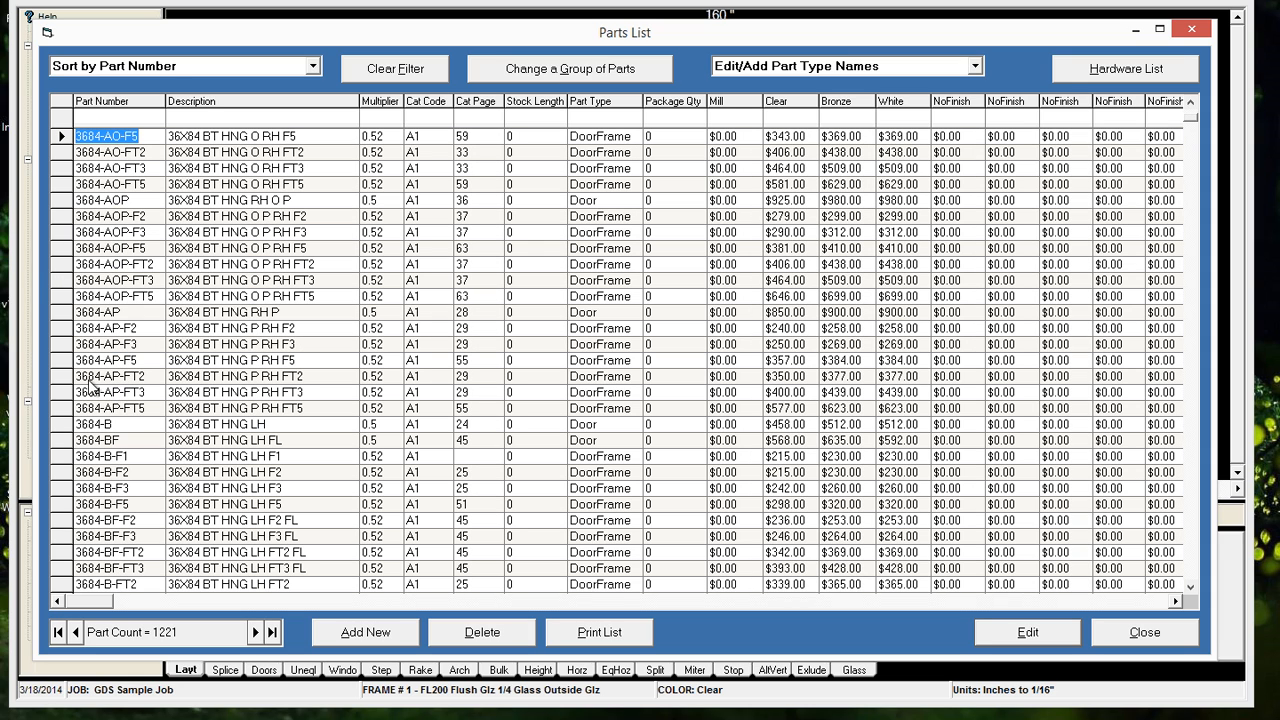
pyautogui.click(60, 298)
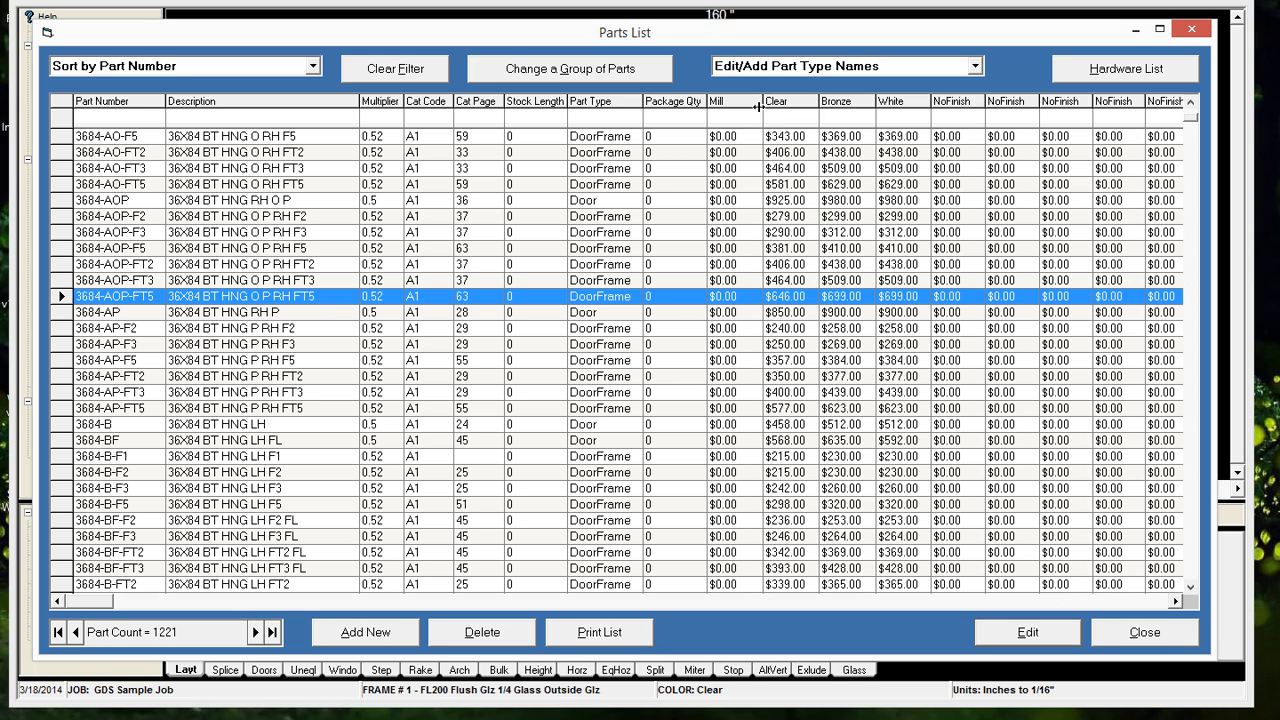
pyautogui.click(785, 68)
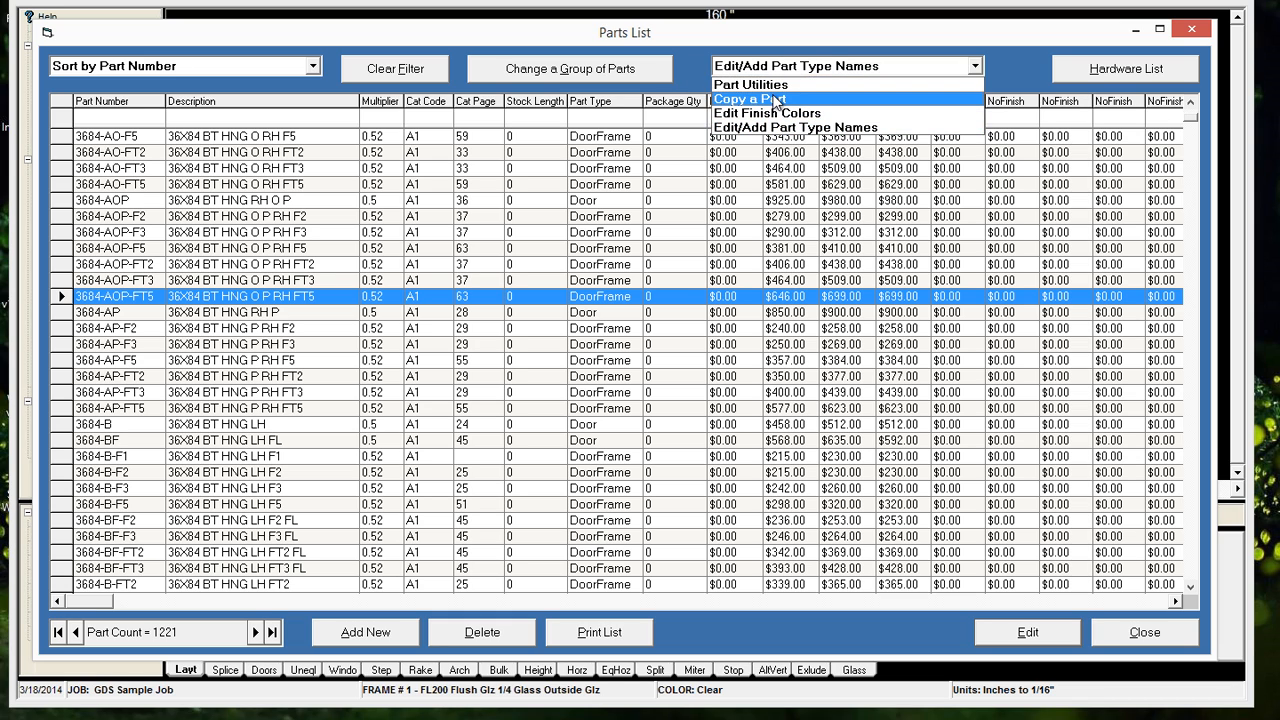
pyautogui.click(779, 100)
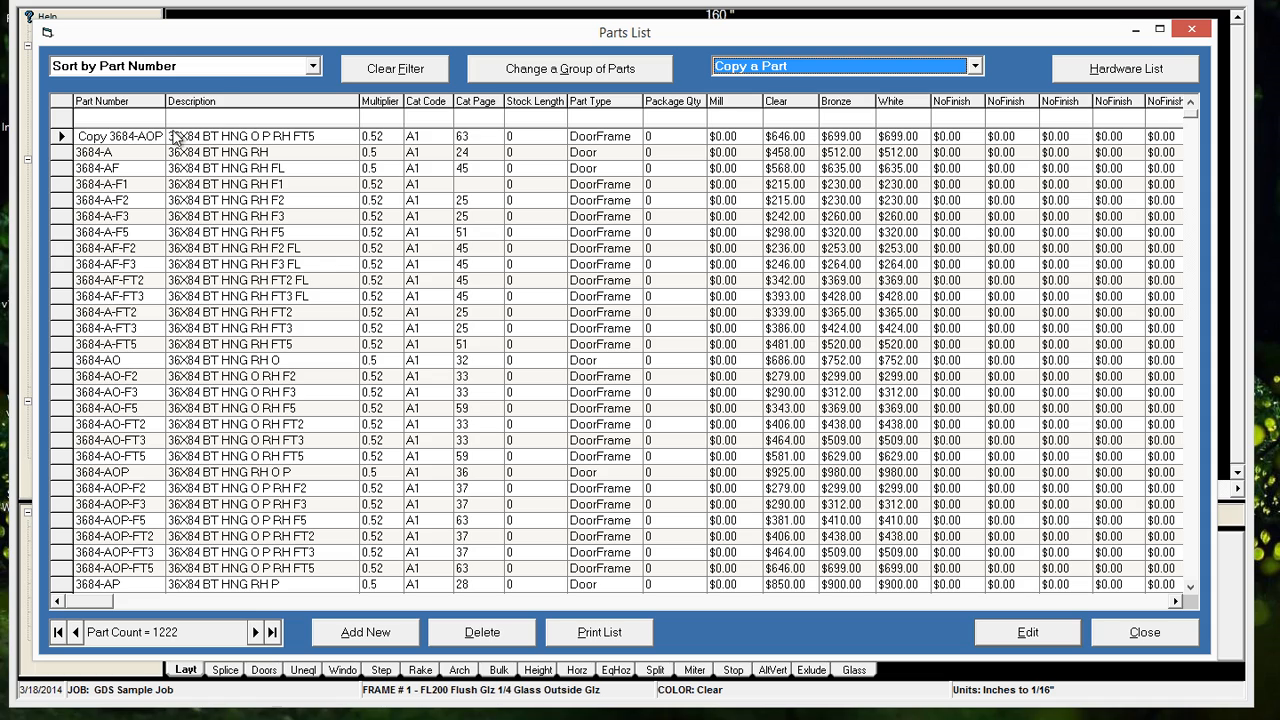
# Edit the copied part, setting its part number to 3684-AOP-FT5-L and its description to 36X84 BT HNG O P LH FT5
pyautogui.click(110, 144)
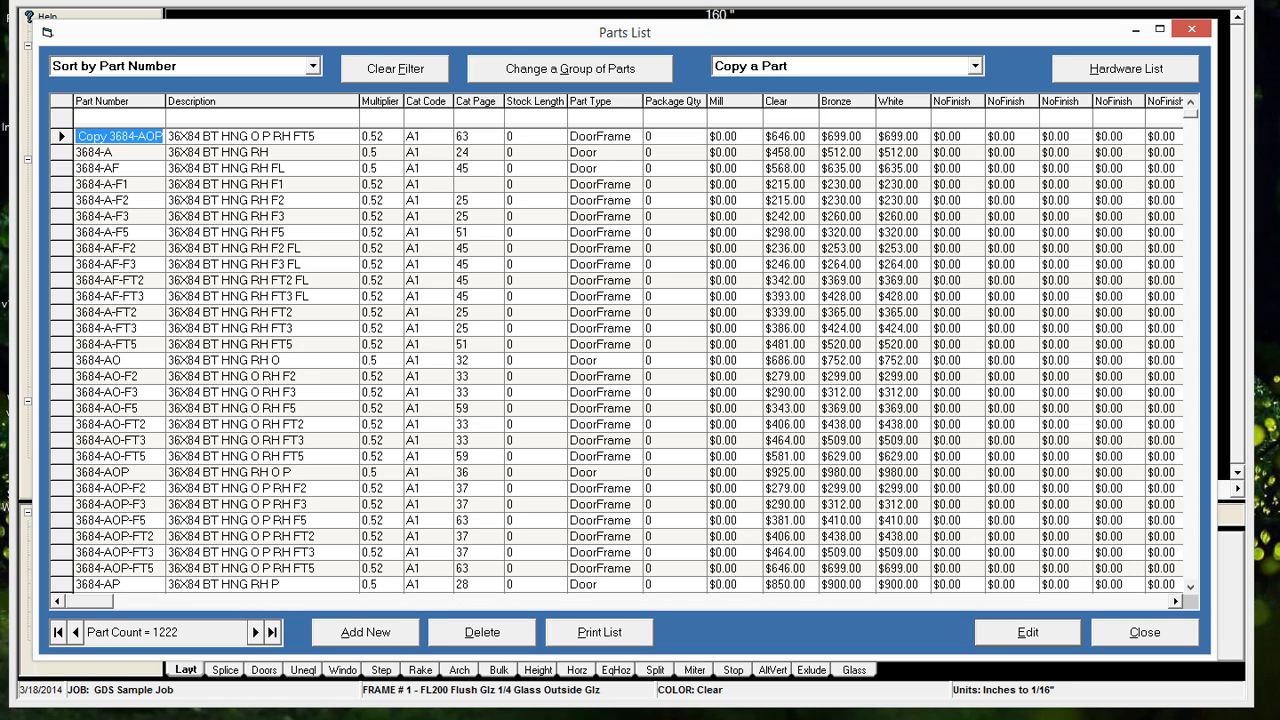
pyautogui.click(63, 138)
pyautogui.doubleClick(63, 140)
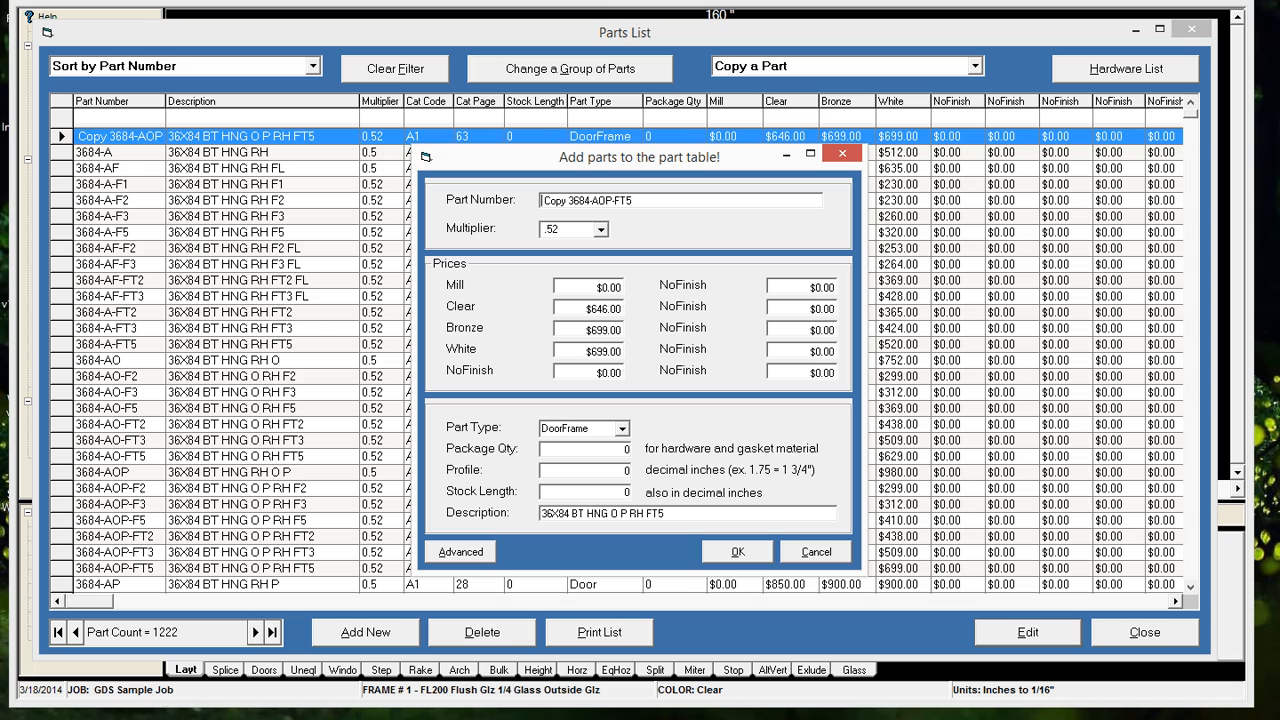
pyautogui.moveTo(567, 200); pyautogui.dragTo(537, 204)
pyautogui.press('Delete')
pyautogui.press('End')
pyautogui.click(619, 201)
pyautogui.doubleClick(637, 513)
pyautogui.write('LH')
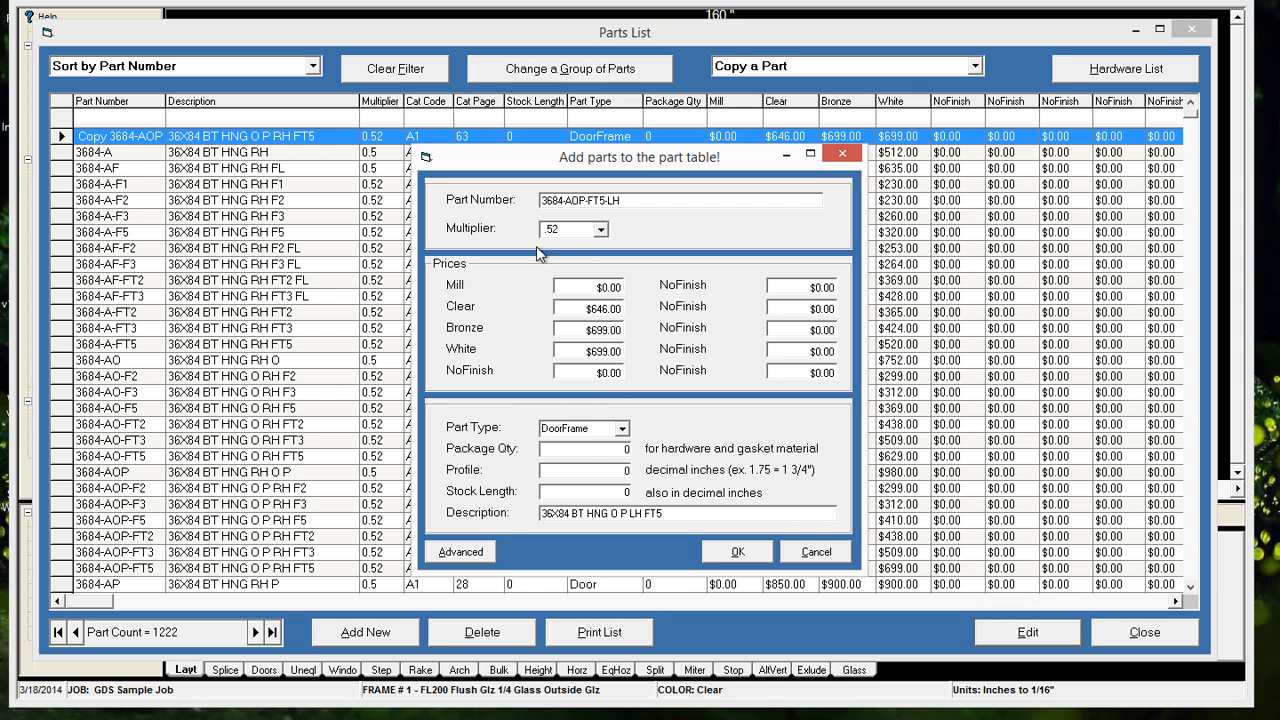
pyautogui.click(726, 550)
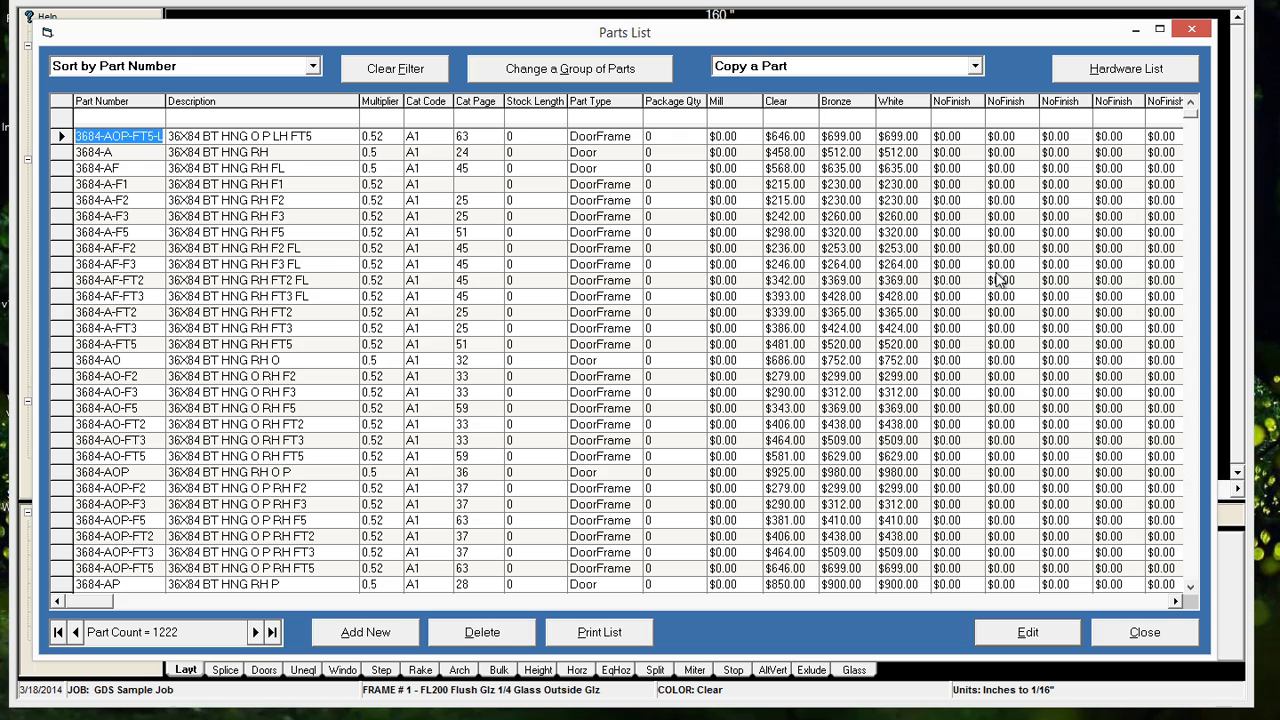
# Edit the finish colors, renaming Finish 4 to White/Drk
pyautogui.click(766, 70)
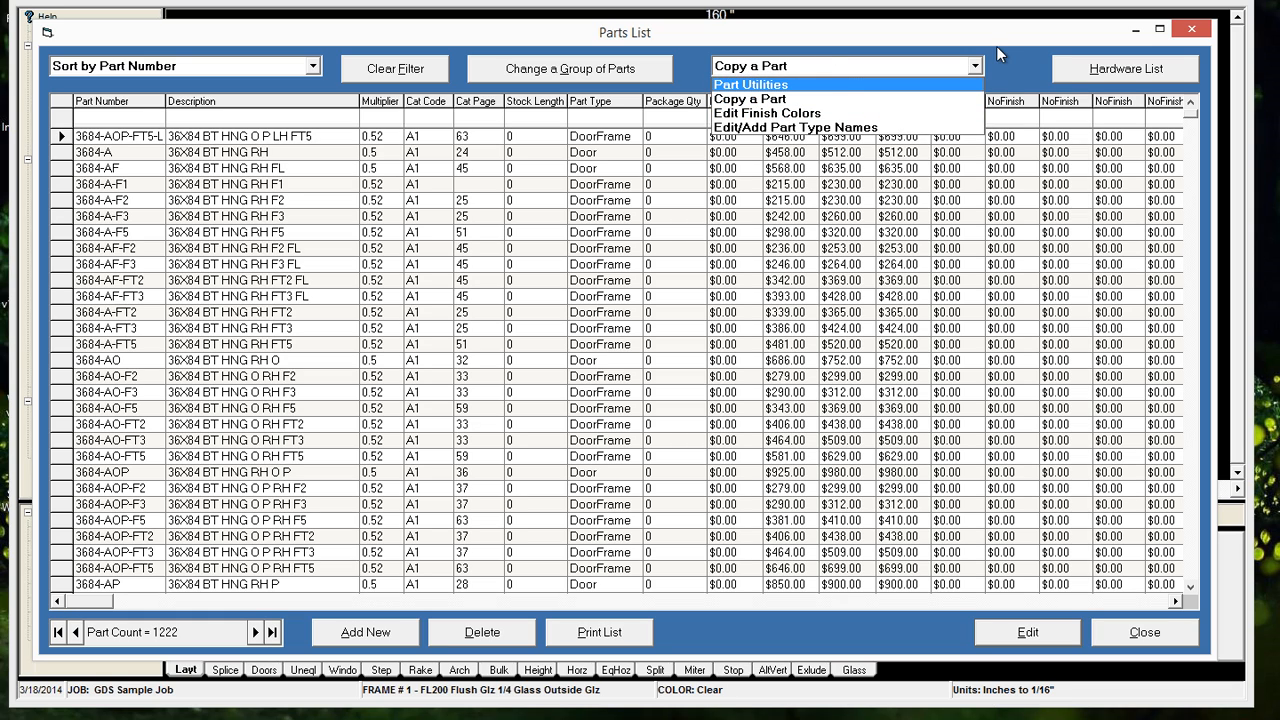
pyautogui.click(1001, 73)
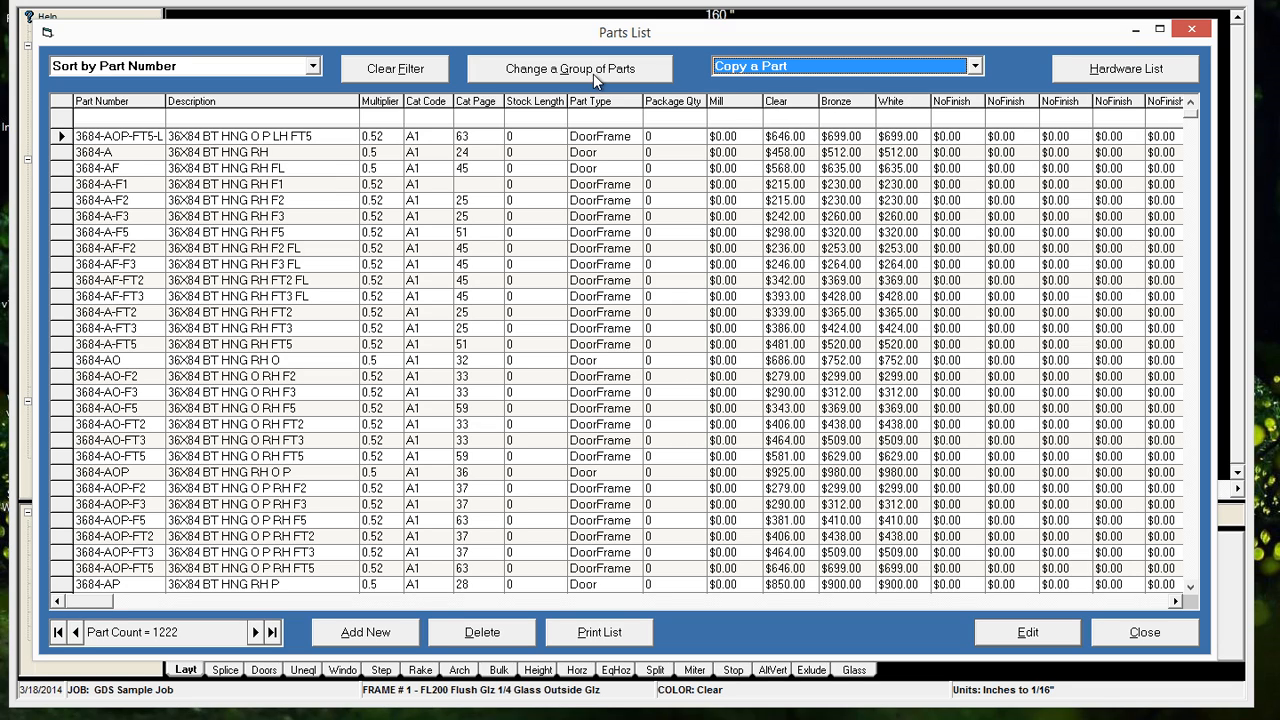
pyautogui.click(746, 69)
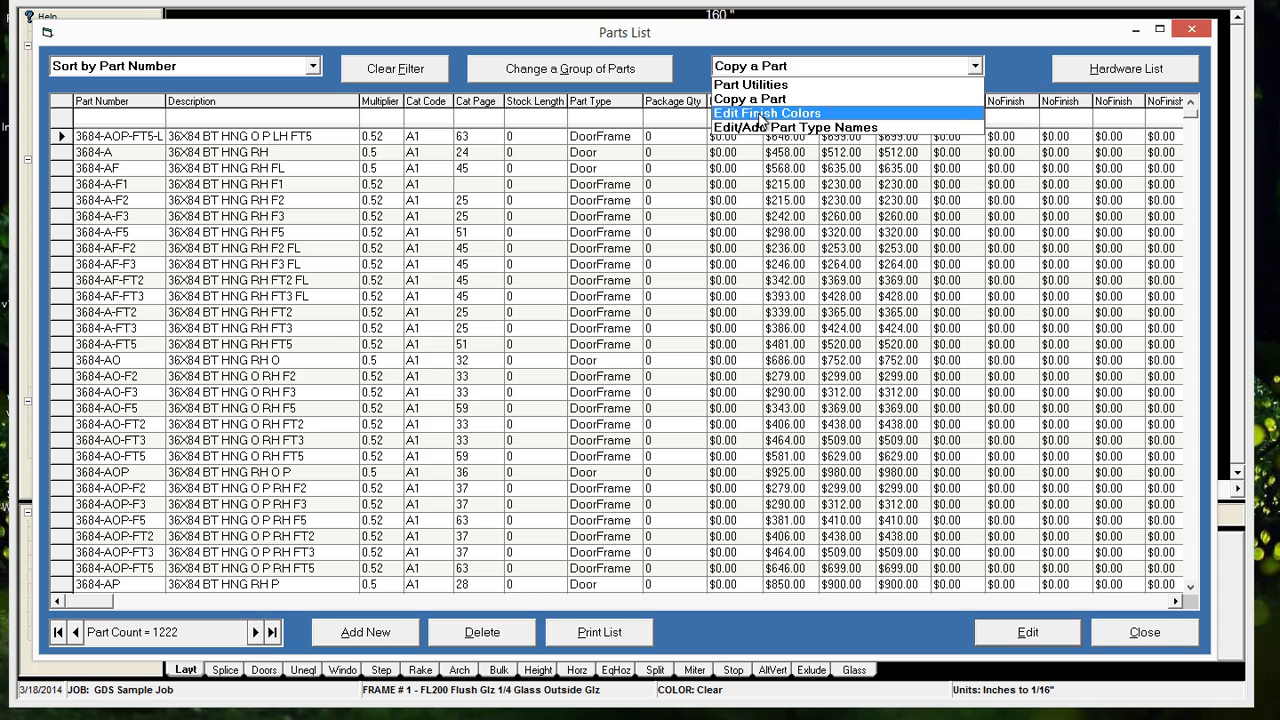
pyautogui.click(763, 116)
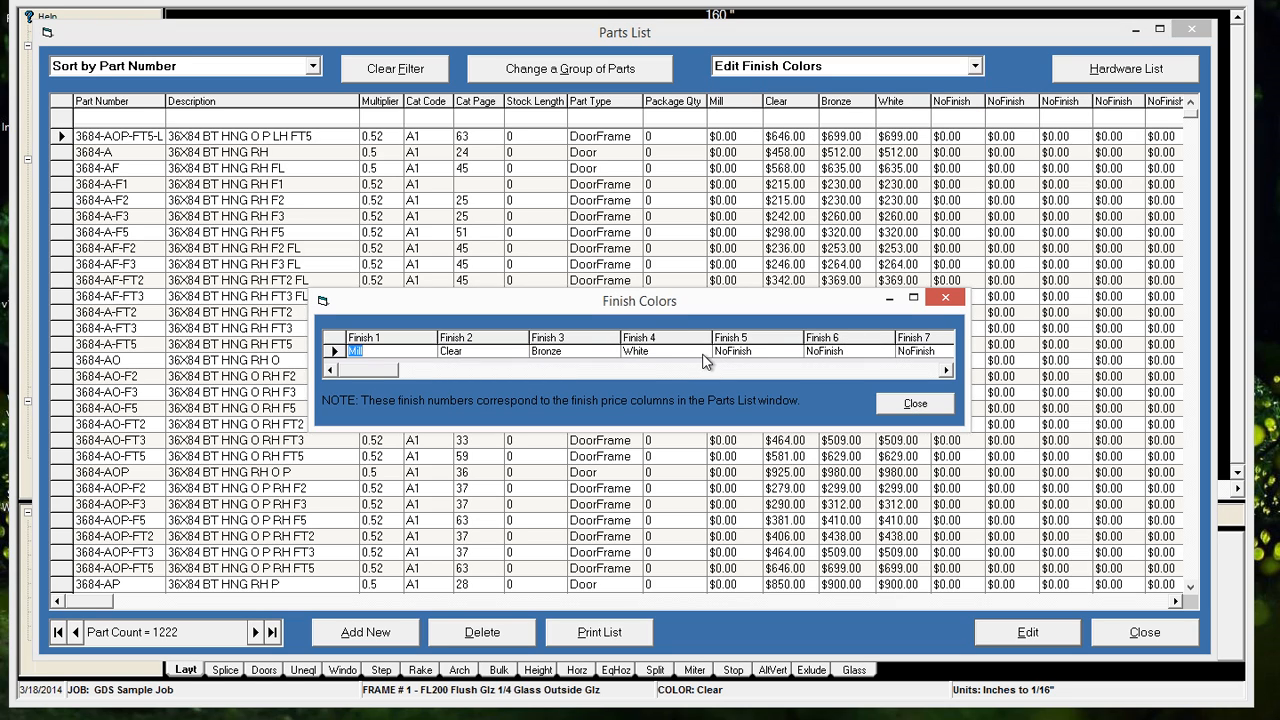
pyautogui.click(650, 351)
pyautogui.click(650, 351)
pyautogui.write('ed')
pyautogui.press('BackSpace')
pyautogui.press('BackSpace')
pyautogui.press('BackSpace')
pyautogui.write('Drk')
pyautogui.click(889, 403)
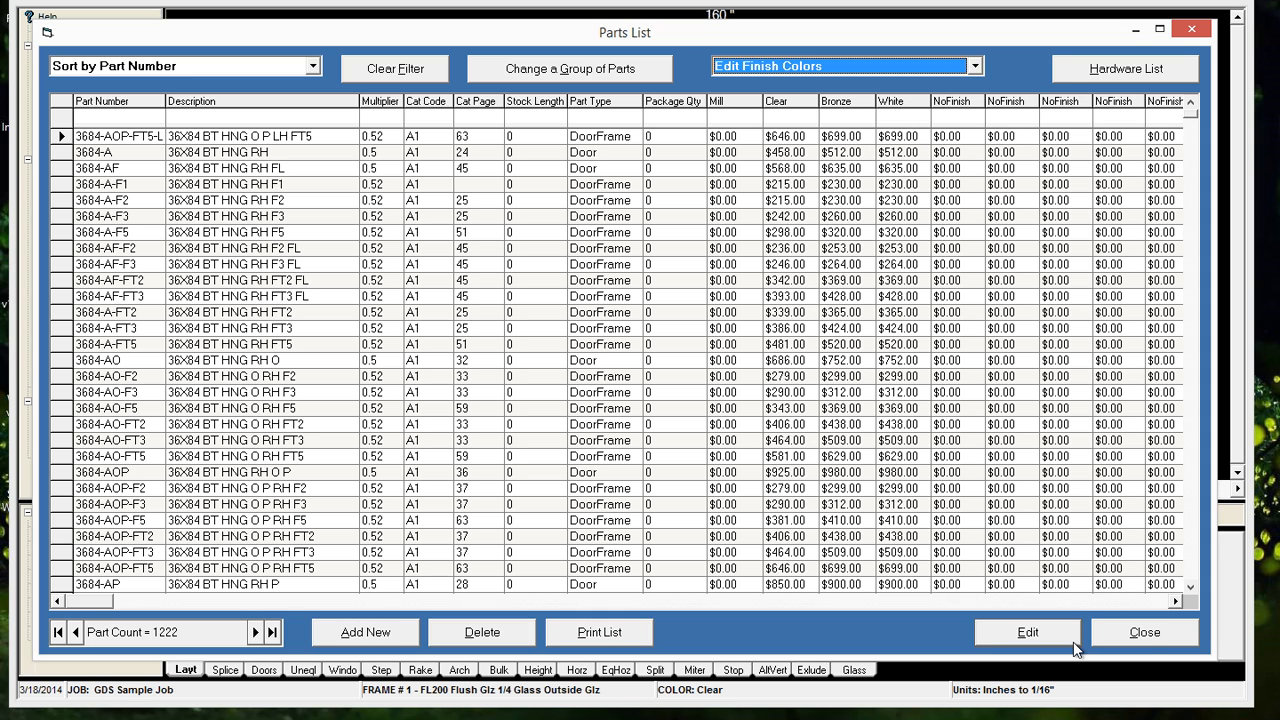
# Close and reopen the parts list to refresh the finish names, and widen the White/Drk column
pyautogui.click(1142, 632)
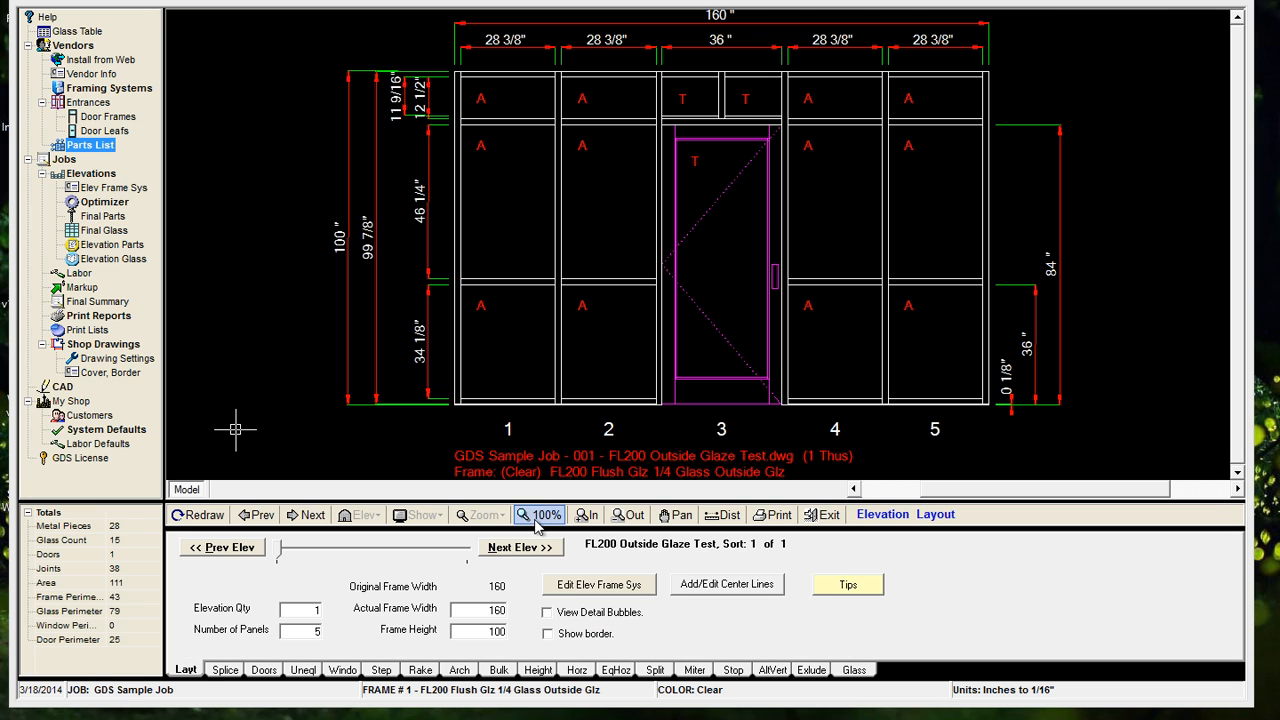
pyautogui.click(92, 145)
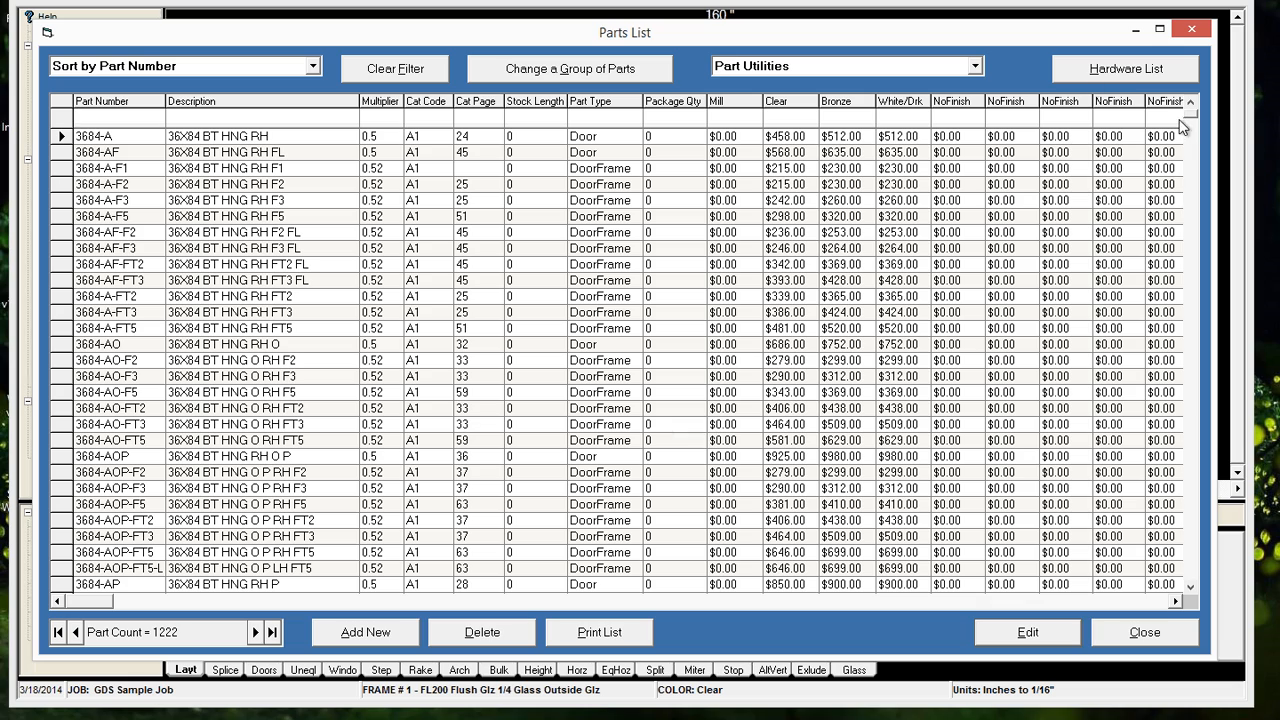
pyautogui.moveTo(933, 101); pyautogui.dragTo(946, 101)
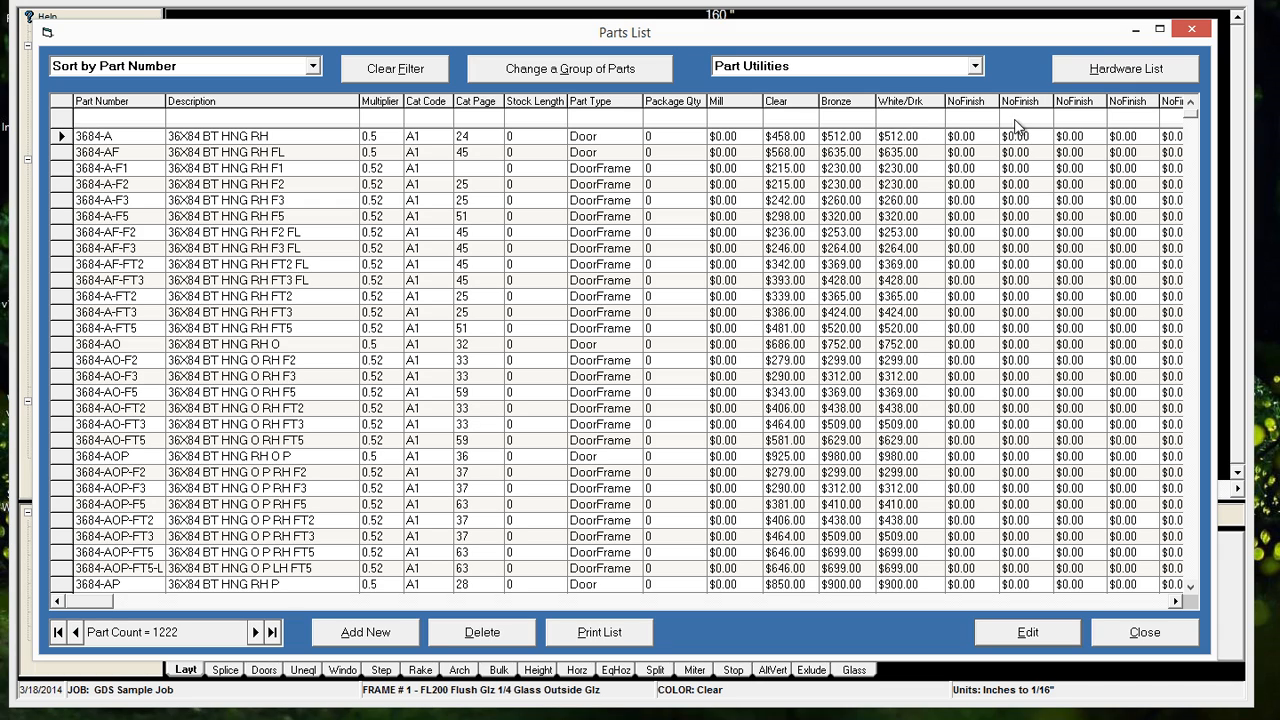
# View the hardware list from the parts list, and close both lists
pyautogui.click(1087, 72)
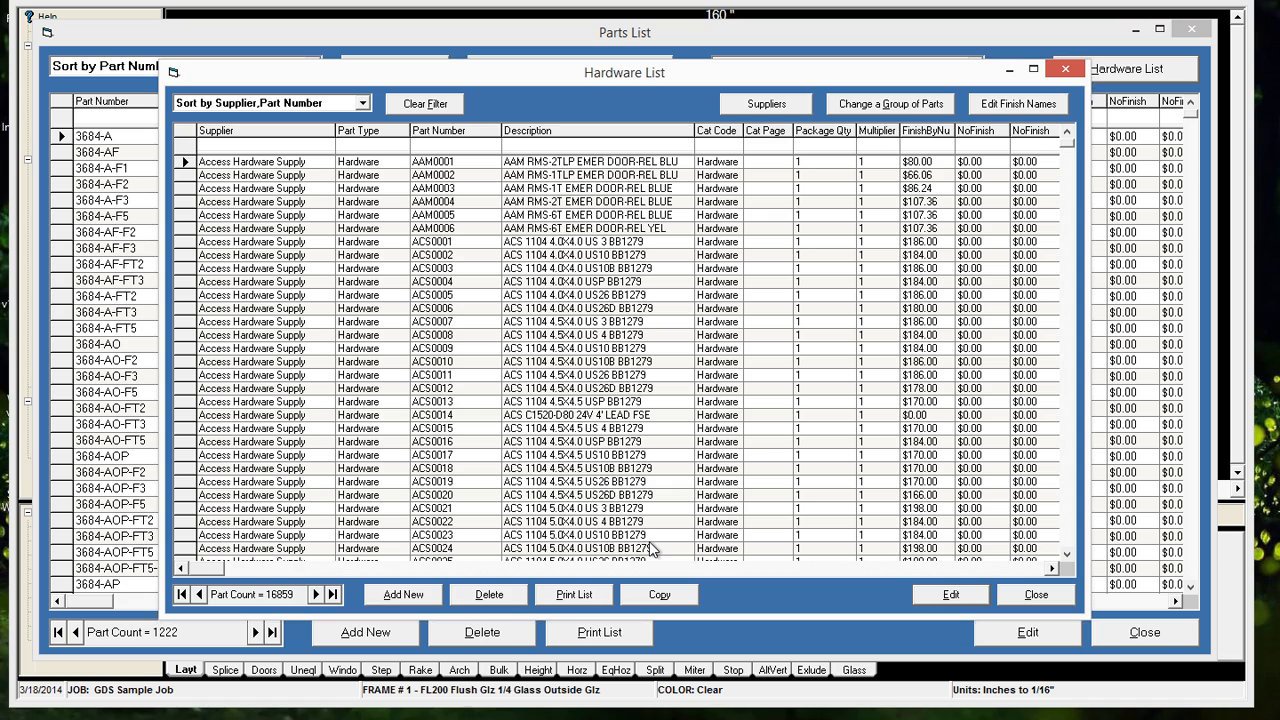
pyautogui.click(1015, 594)
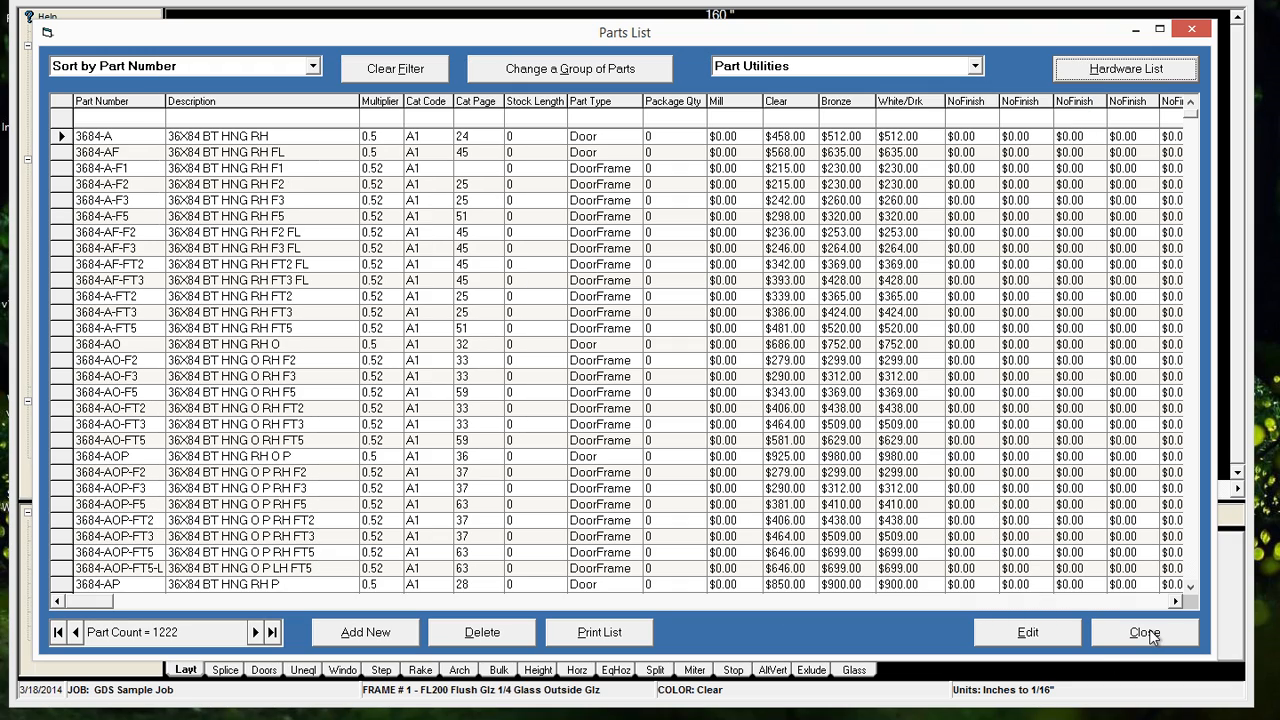
pyautogui.click(1145, 632)
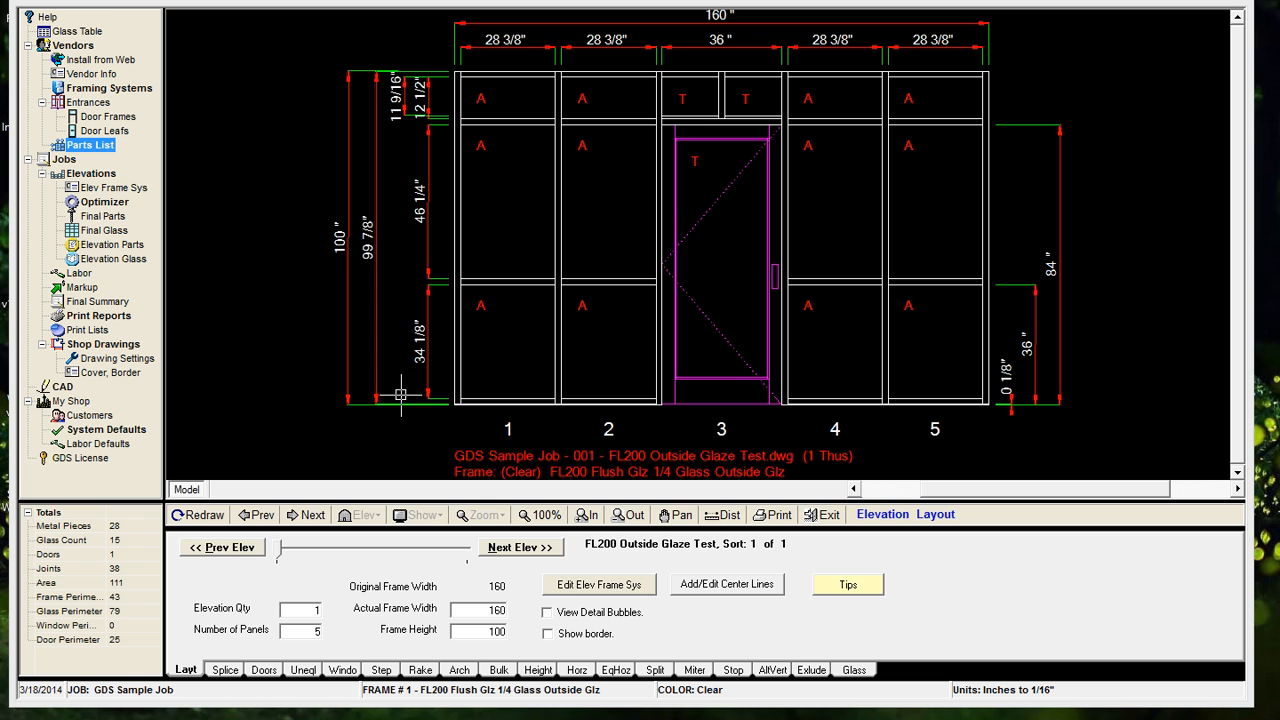
# Open the job's Final Parts to Order report and bring up the hardware list for adding parts to it
pyautogui.click(110, 218)
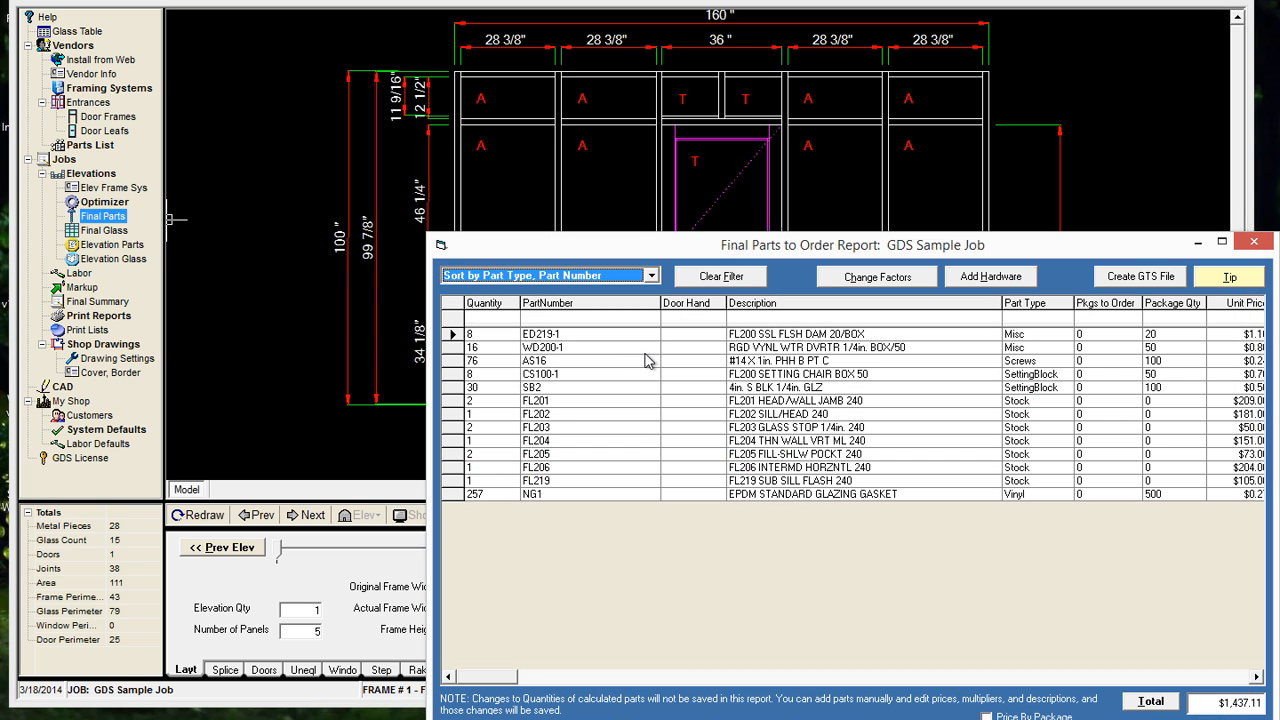
pyautogui.moveTo(737, 243); pyautogui.dragTo(484, 116)
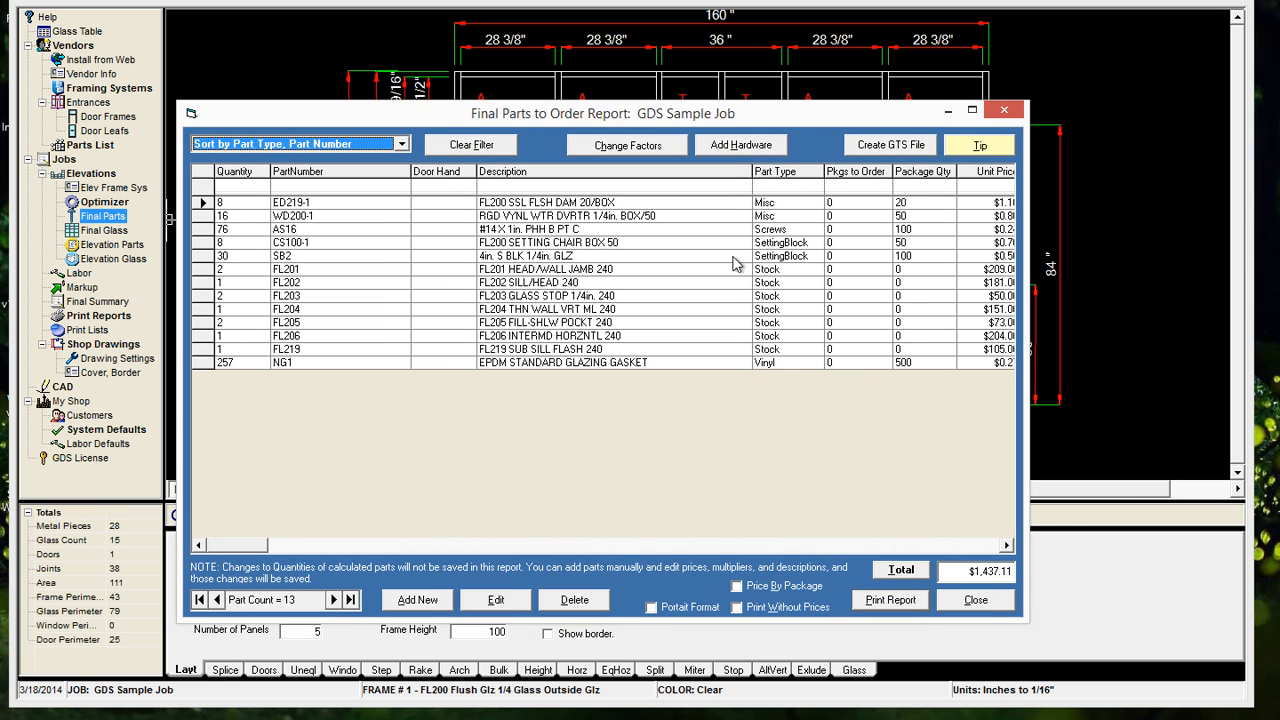
pyautogui.click(741, 144)
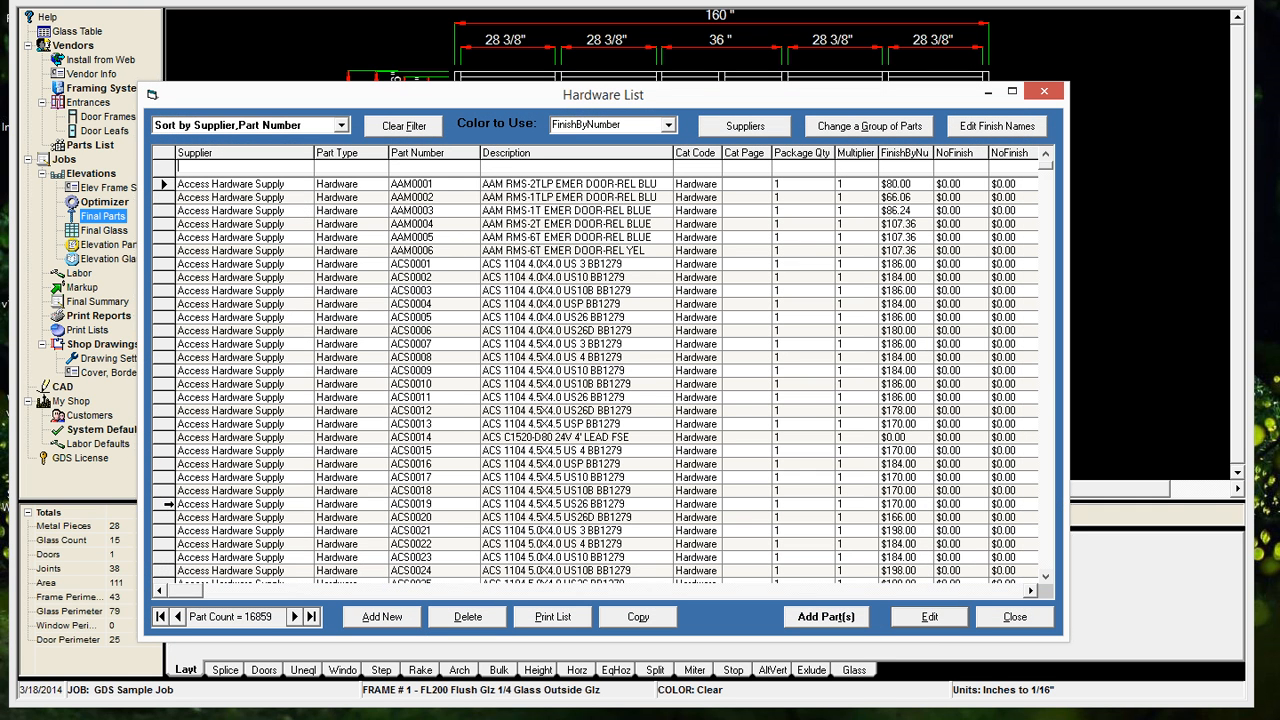
# Filter the hardware list by description "acs 1108"
pyautogui.click(530, 168)
pyautogui.write('acs')
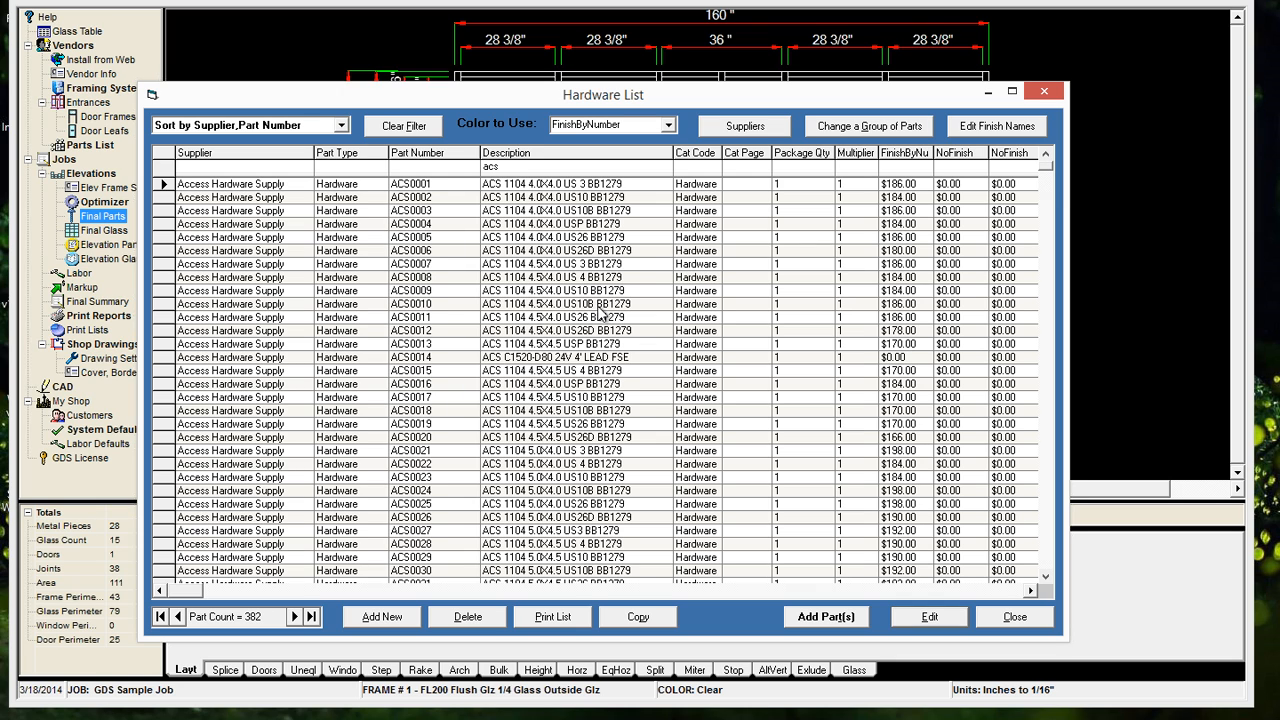
pyautogui.scroll(-8, 598, 333)
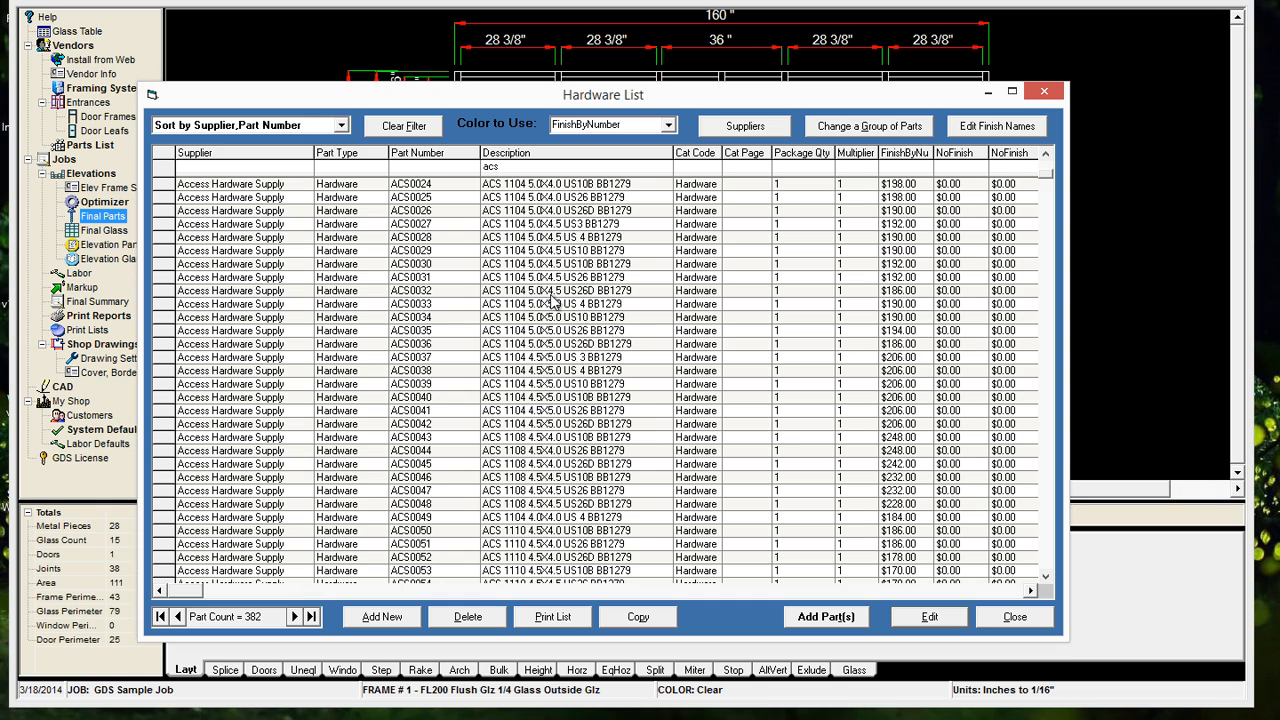
pyautogui.scroll(8, 511, 153)
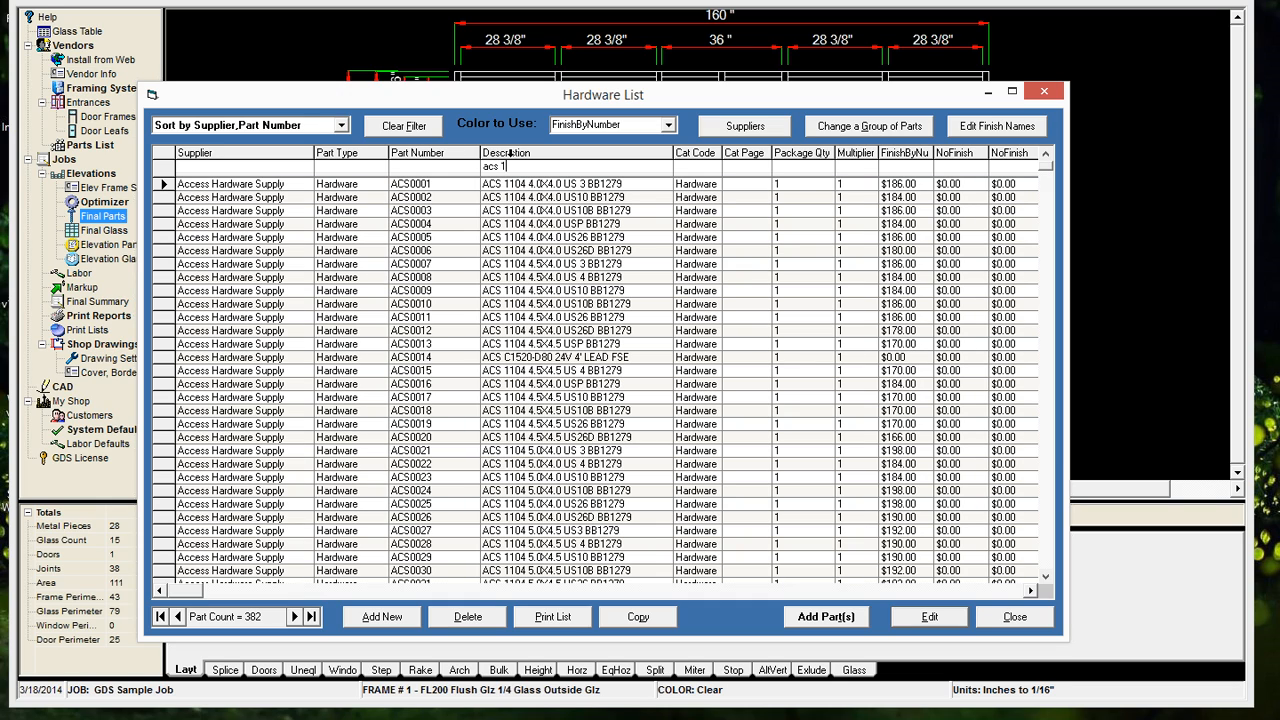
pyautogui.write('1')
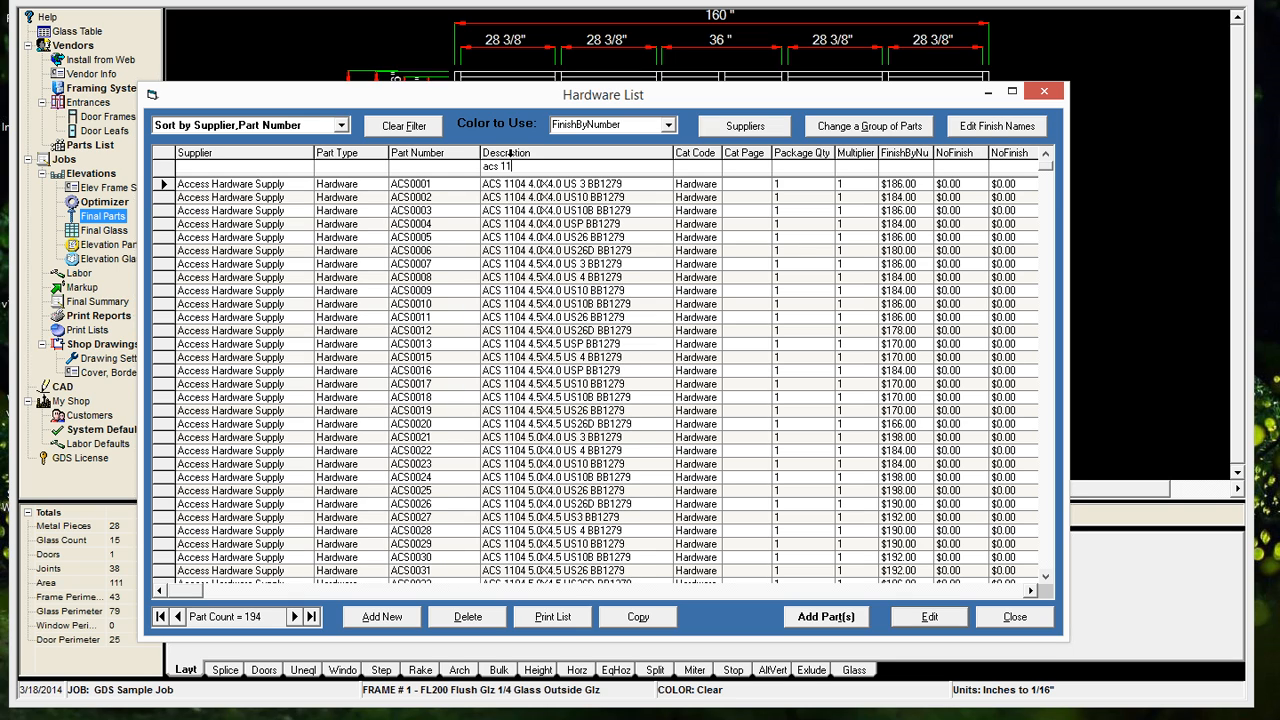
pyautogui.write('05')
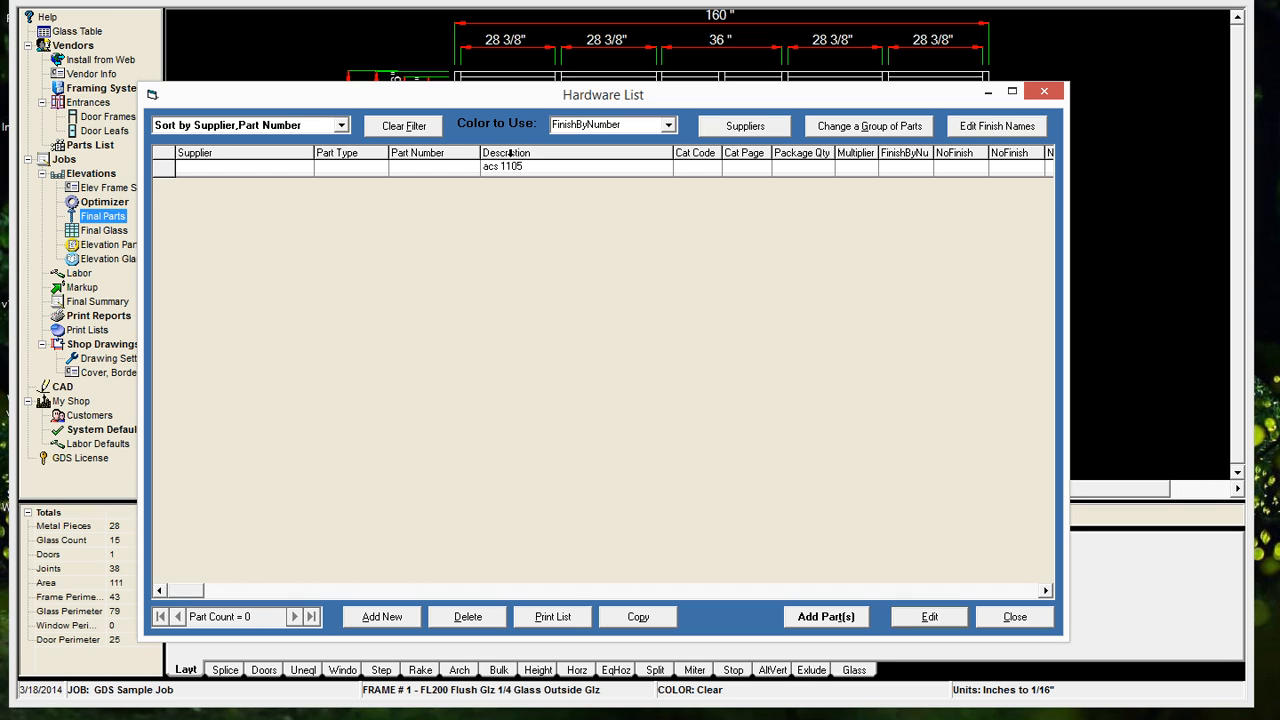
pyautogui.press('BackSpace')
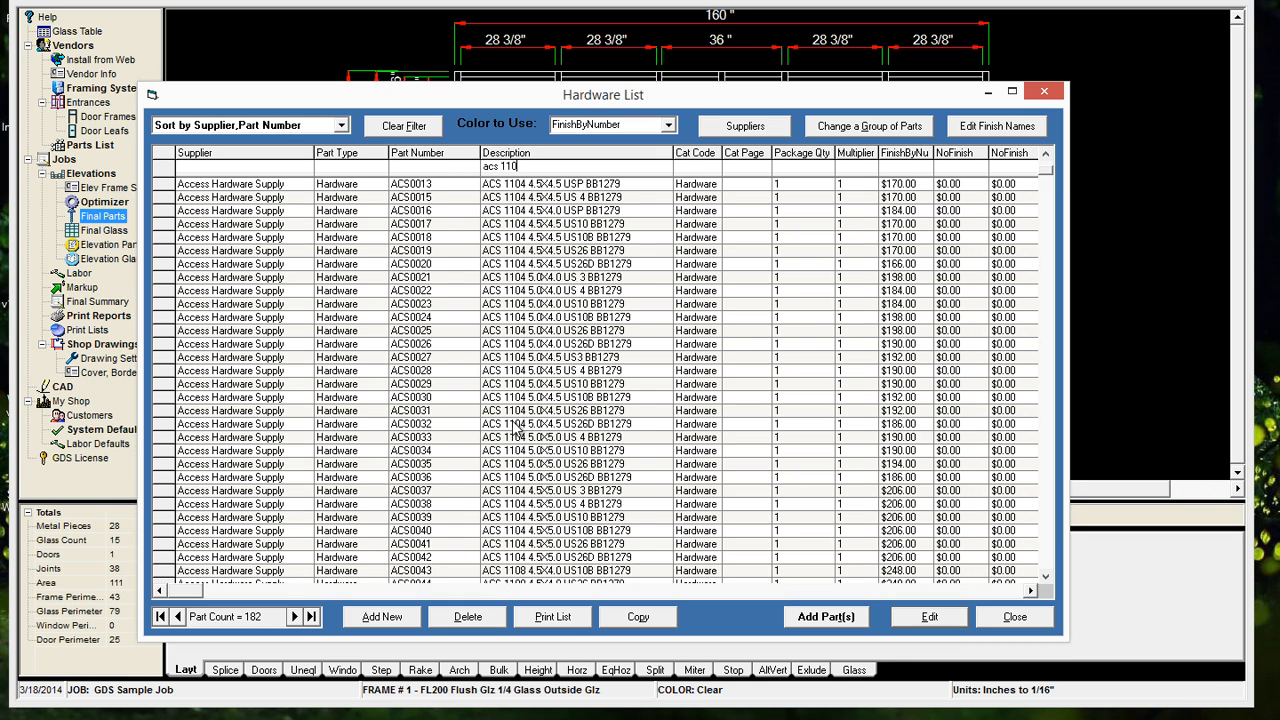
pyautogui.write('8')
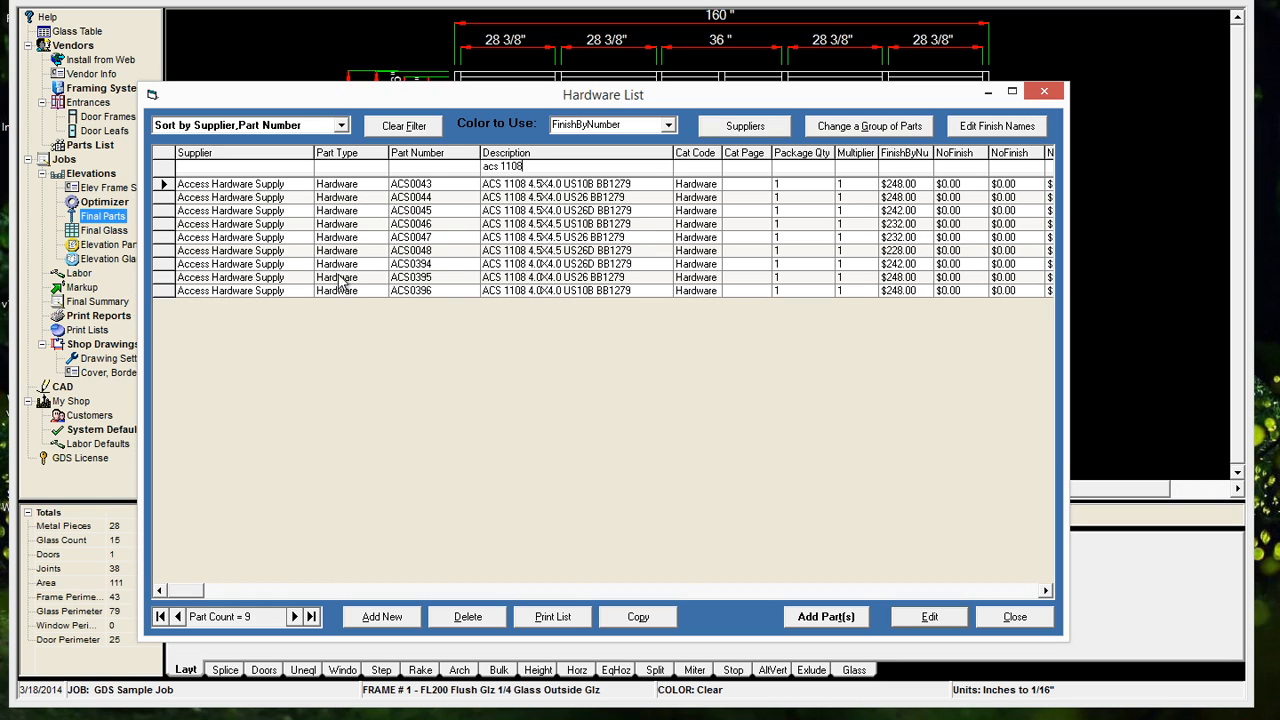
# Add hardware part ACS0047 to the Final Parts to Order report and close the report
pyautogui.click(160, 237)
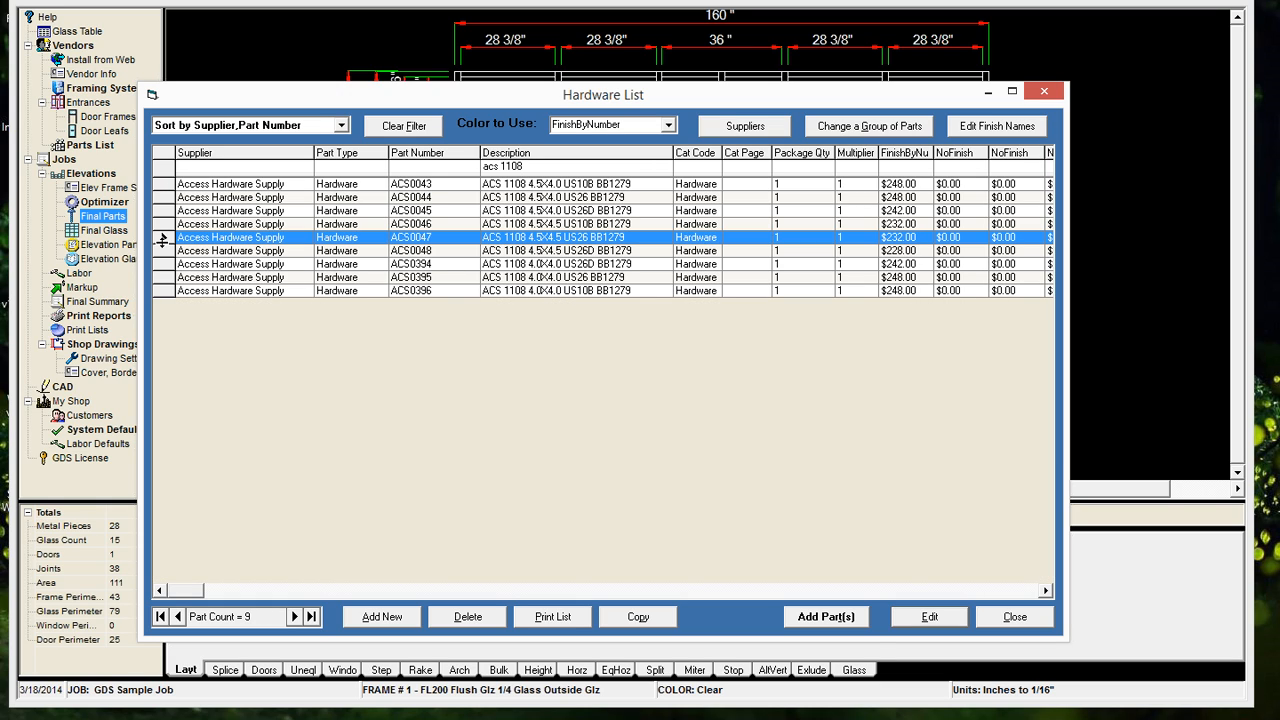
pyautogui.click(824, 617)
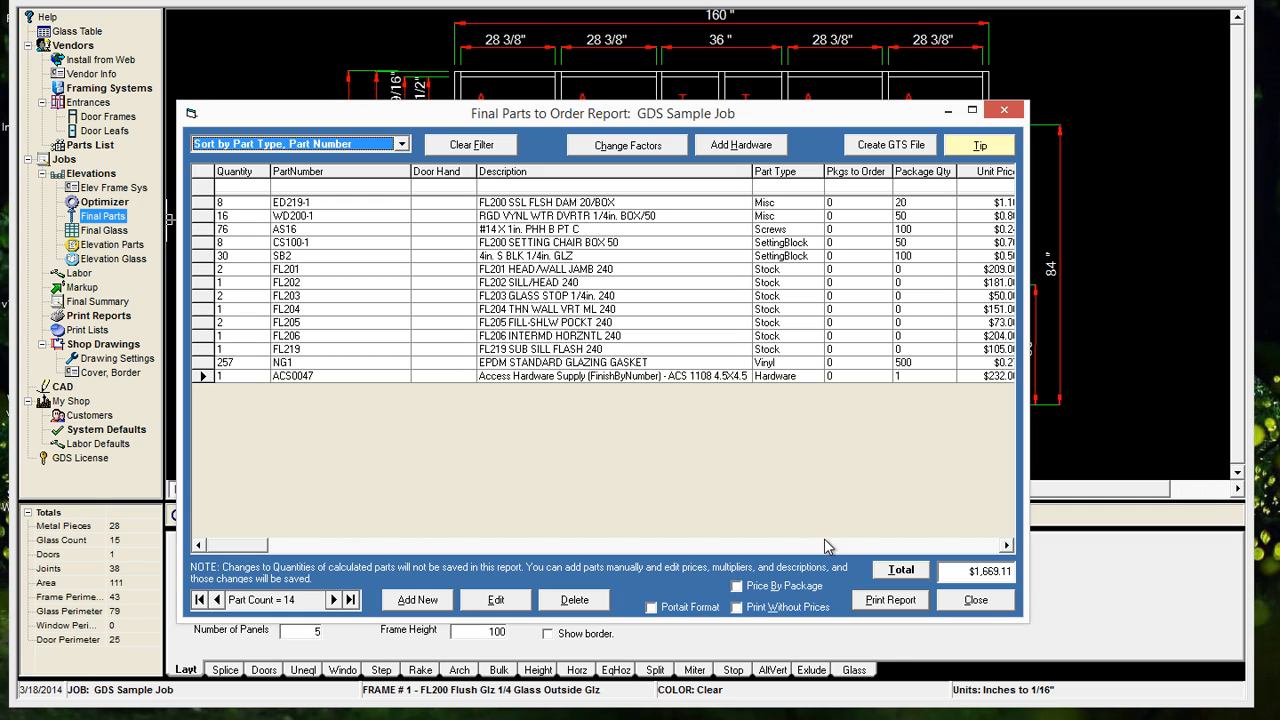
pyautogui.click(978, 602)
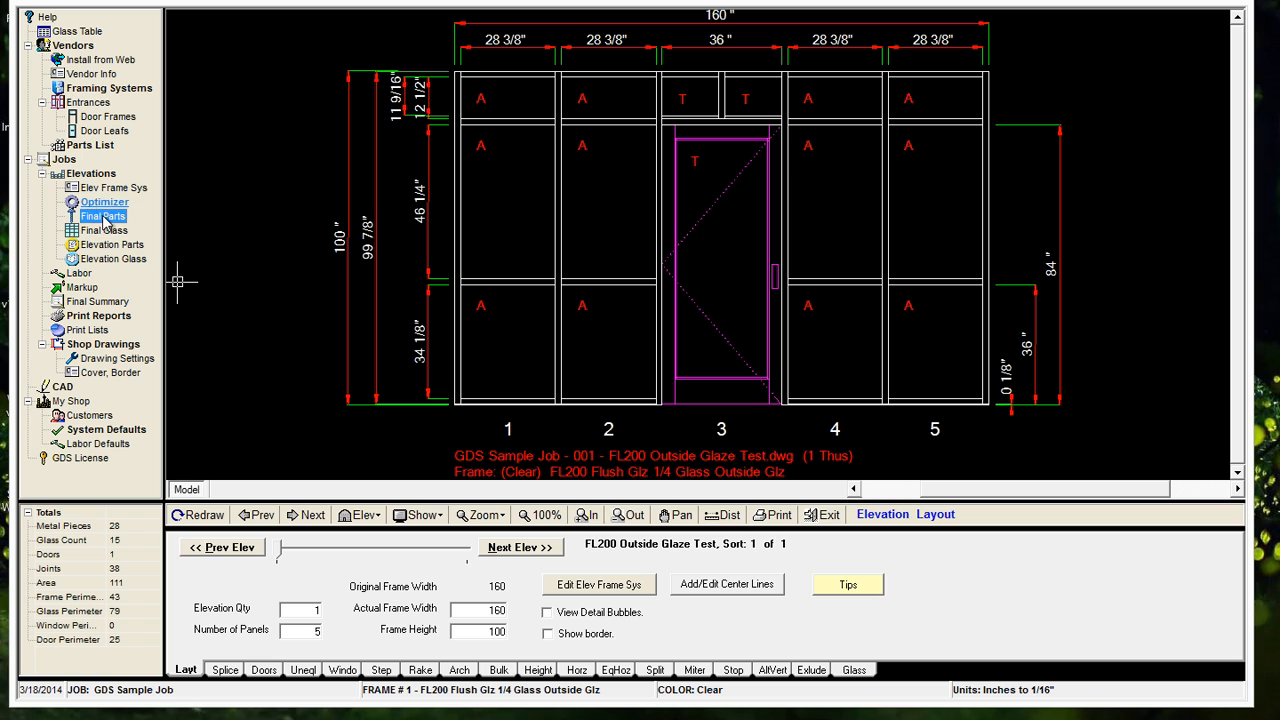
# View and close the master parts list, and open the GDS Sample Job's part information for editing
pyautogui.click(96, 148)
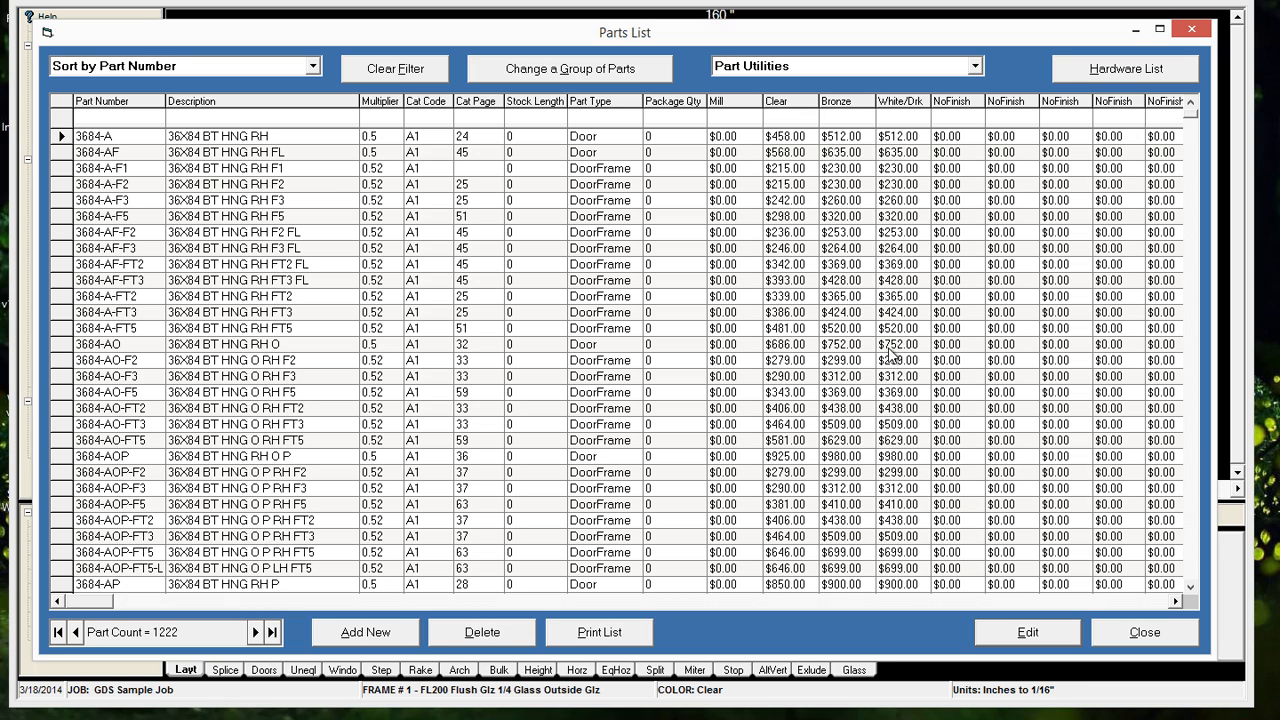
pyautogui.click(1140, 634)
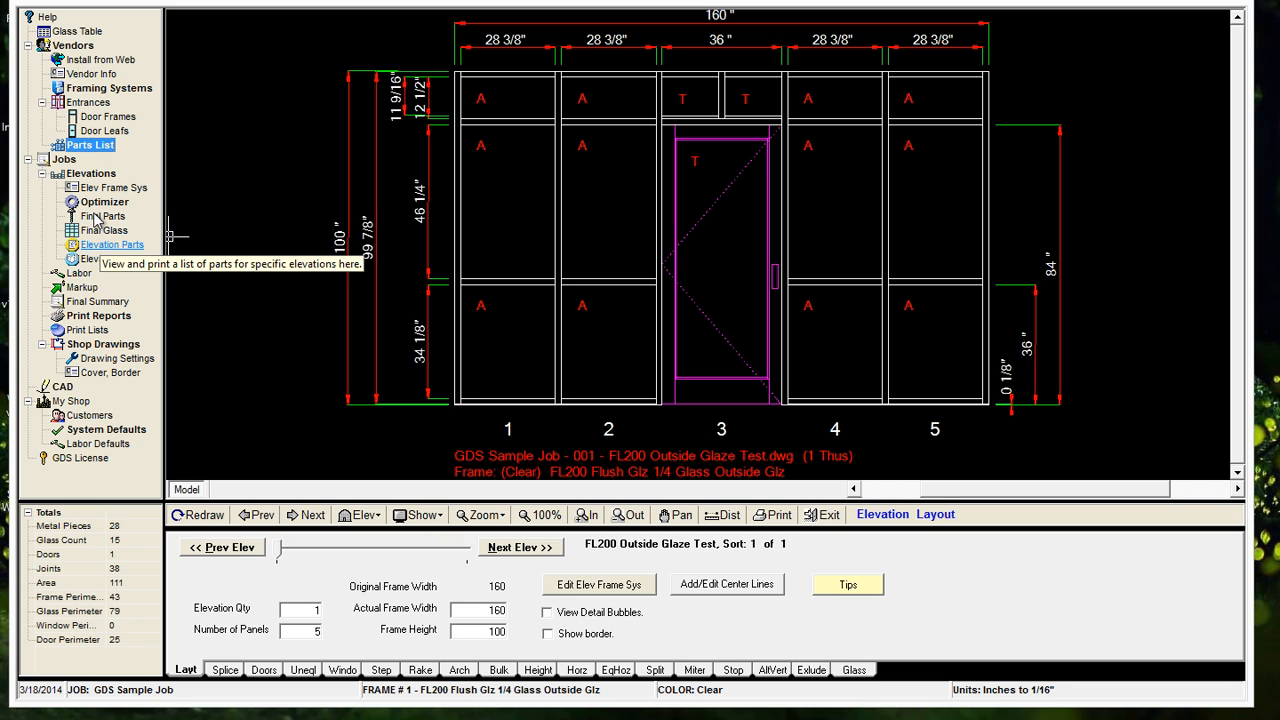
pyautogui.click(60, 164)
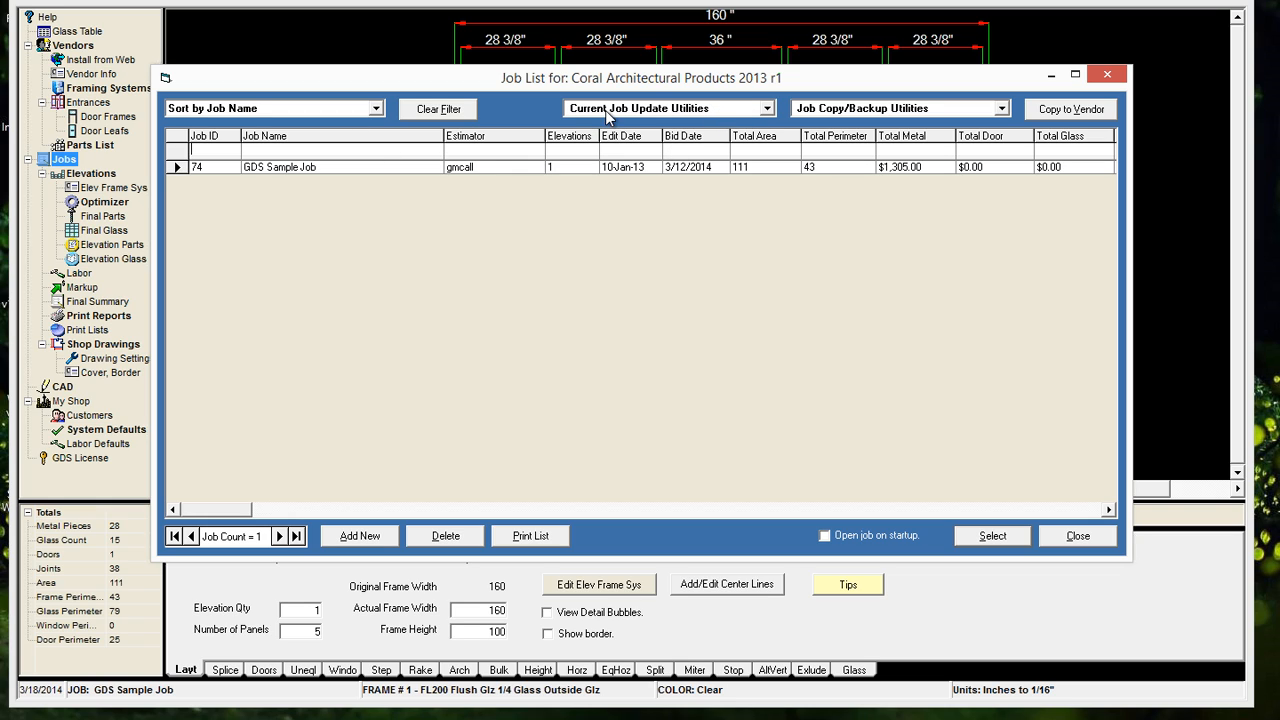
pyautogui.click(637, 113)
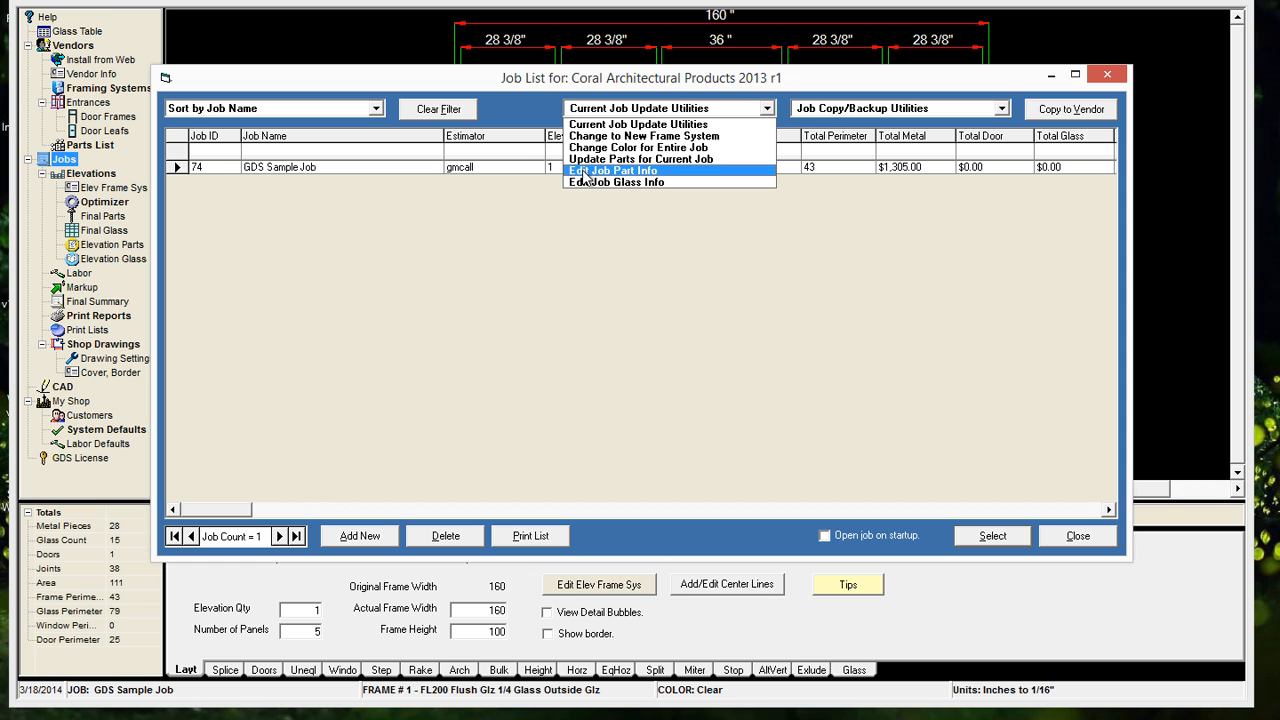
pyautogui.click(622, 172)
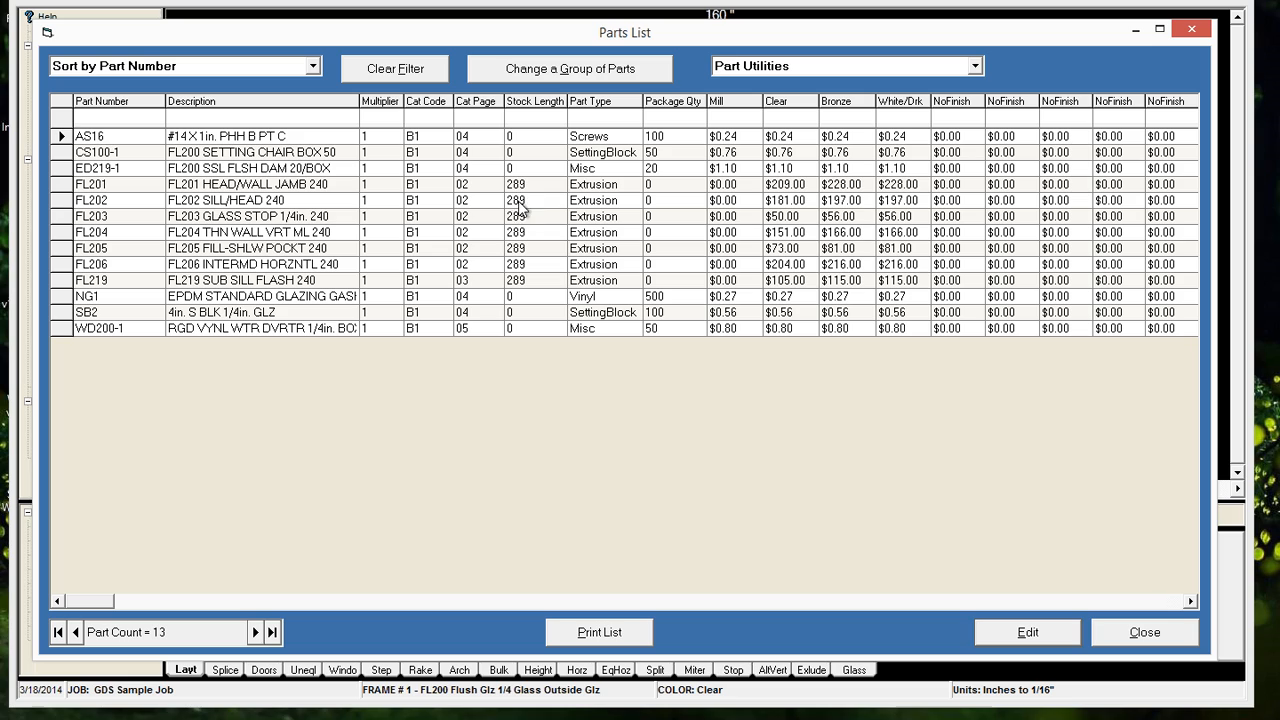
# Filter the job's parts list to parts with a stock length of 289
pyautogui.click(518, 186)
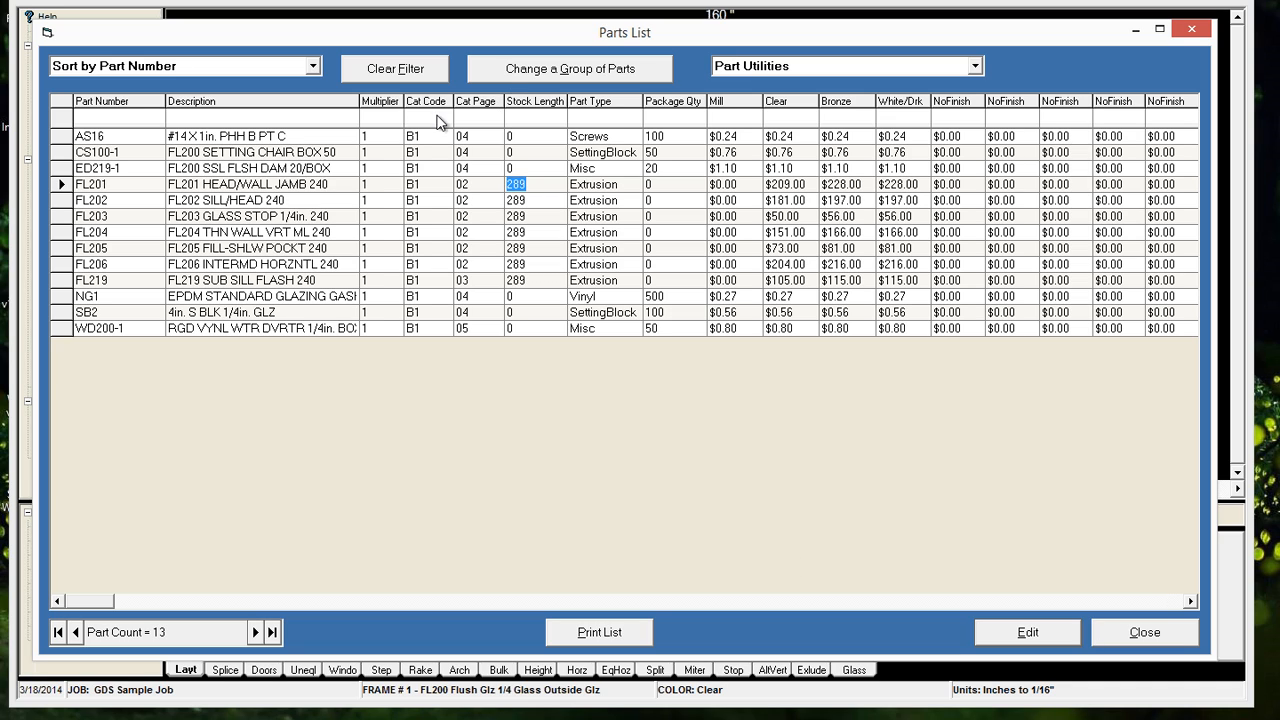
pyautogui.click(531, 121)
pyautogui.write('289')
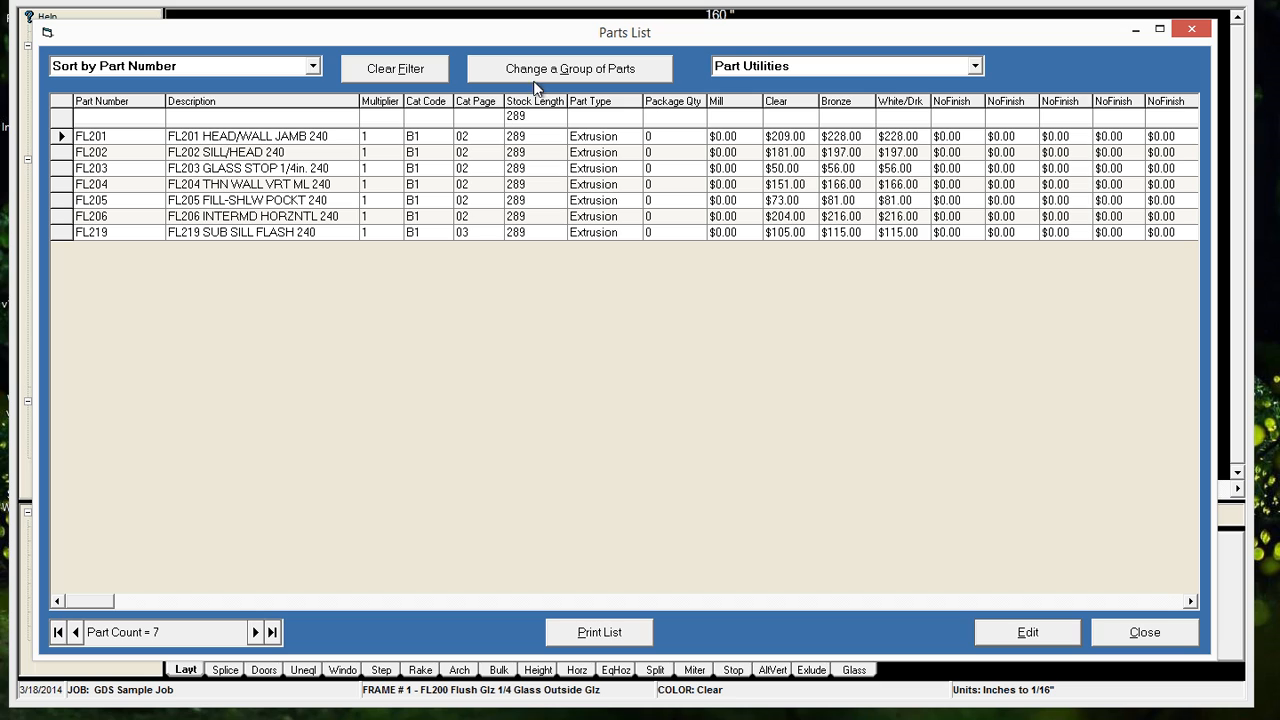
# Batch update the filtered job parts to a new stock length of 280
pyautogui.click(535, 72)
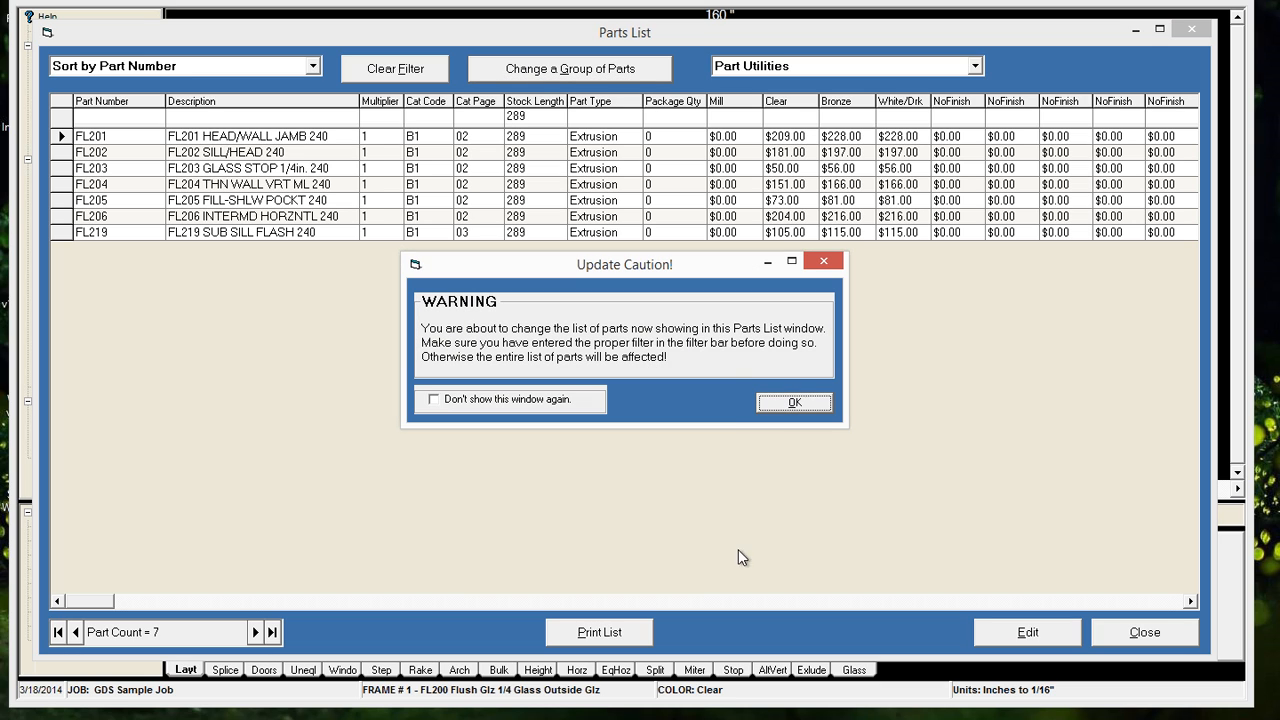
pyautogui.click(794, 402)
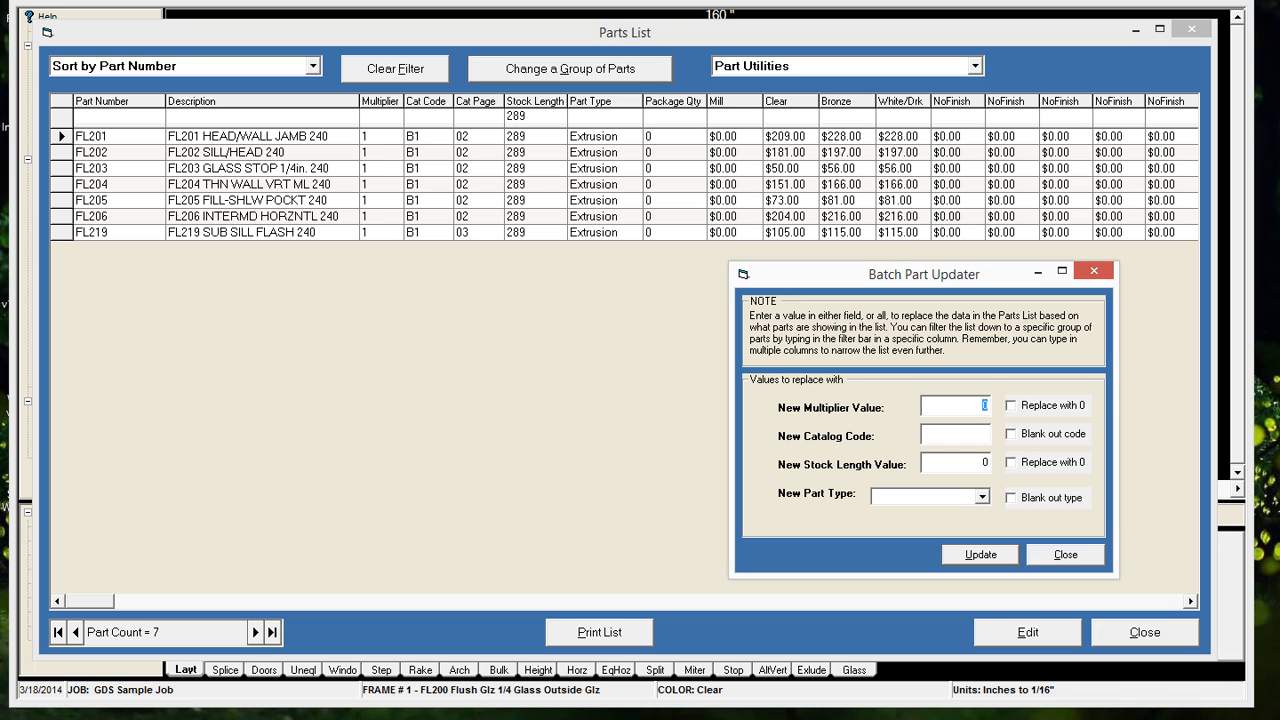
pyautogui.press('Tab')
pyautogui.press('Tab')
pyautogui.press('BackSpace')
pyautogui.write('280')
pyautogui.click(983, 556)
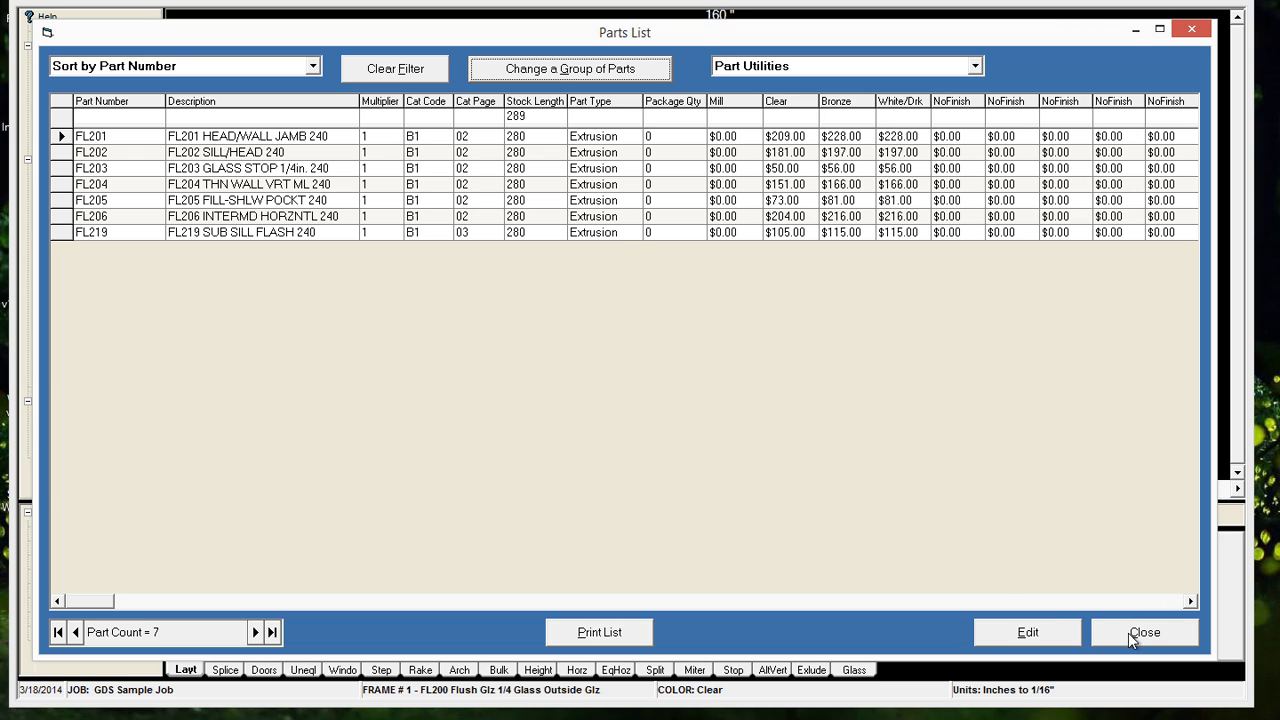
# Clear the filter and close the job's parts list, redrawing all elevations and reloading the GDS Sample Job
pyautogui.click(389, 67)
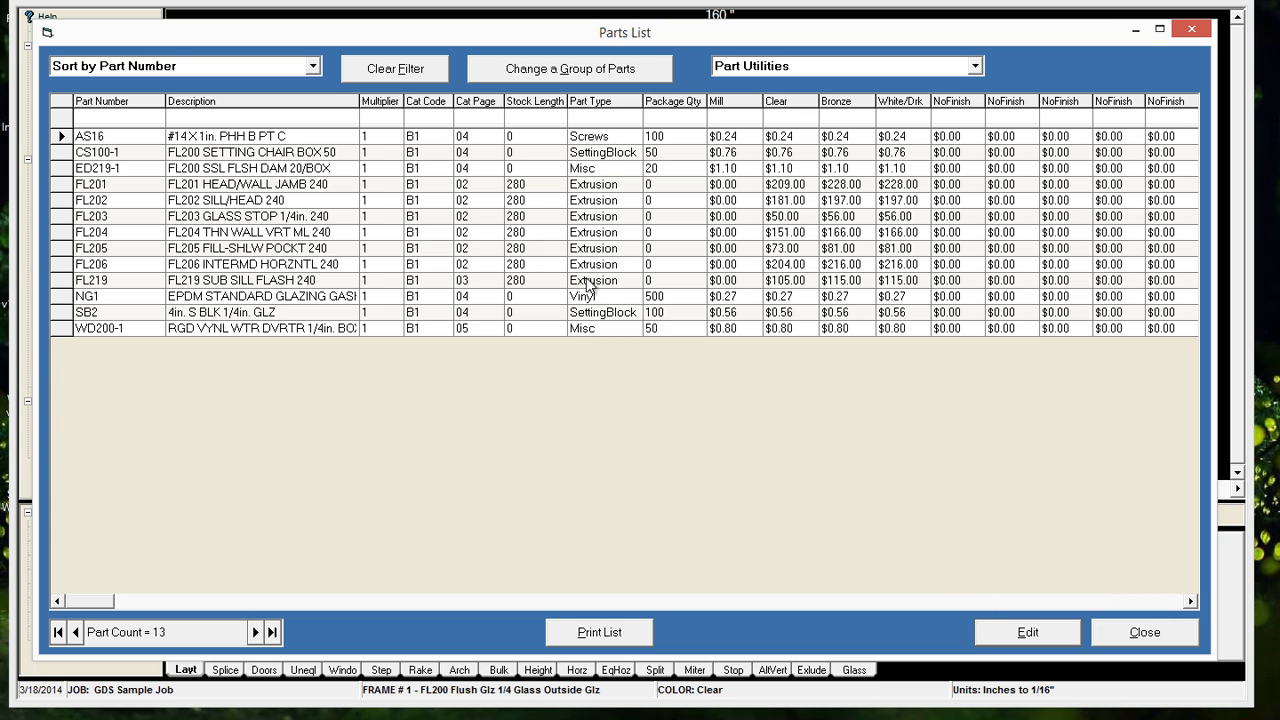
pyautogui.click(1137, 646)
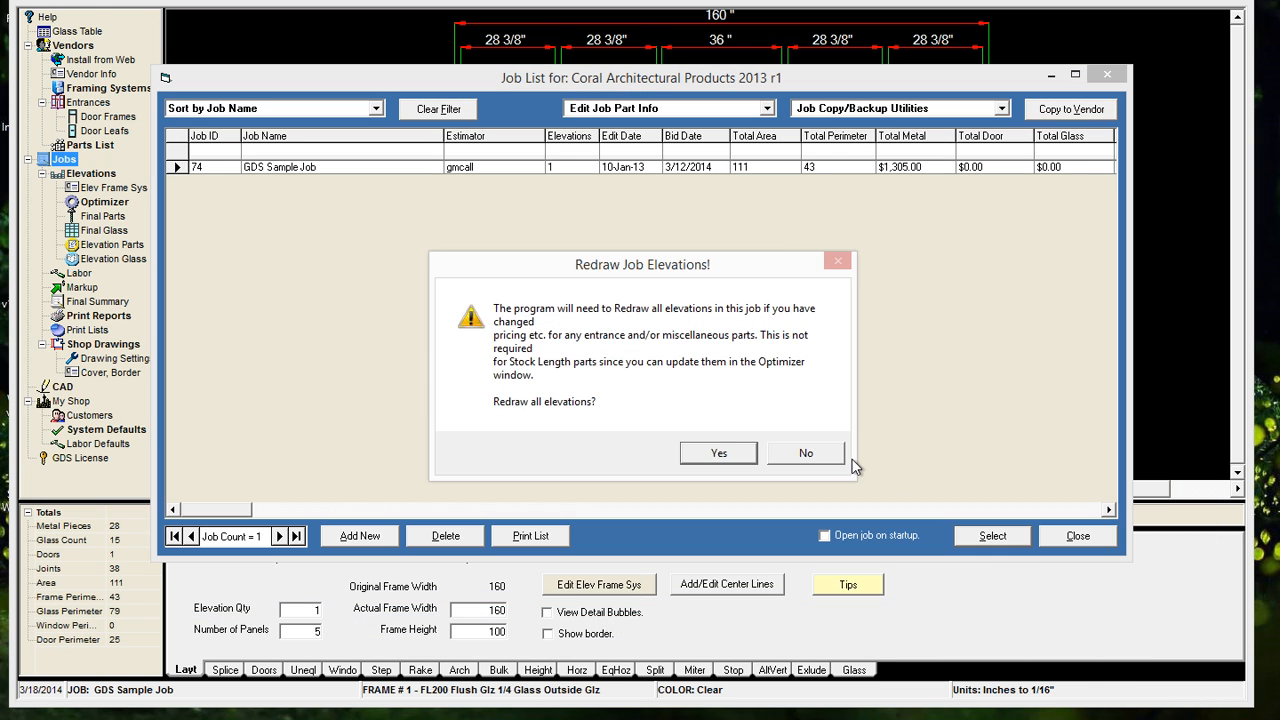
pyautogui.click(721, 453)
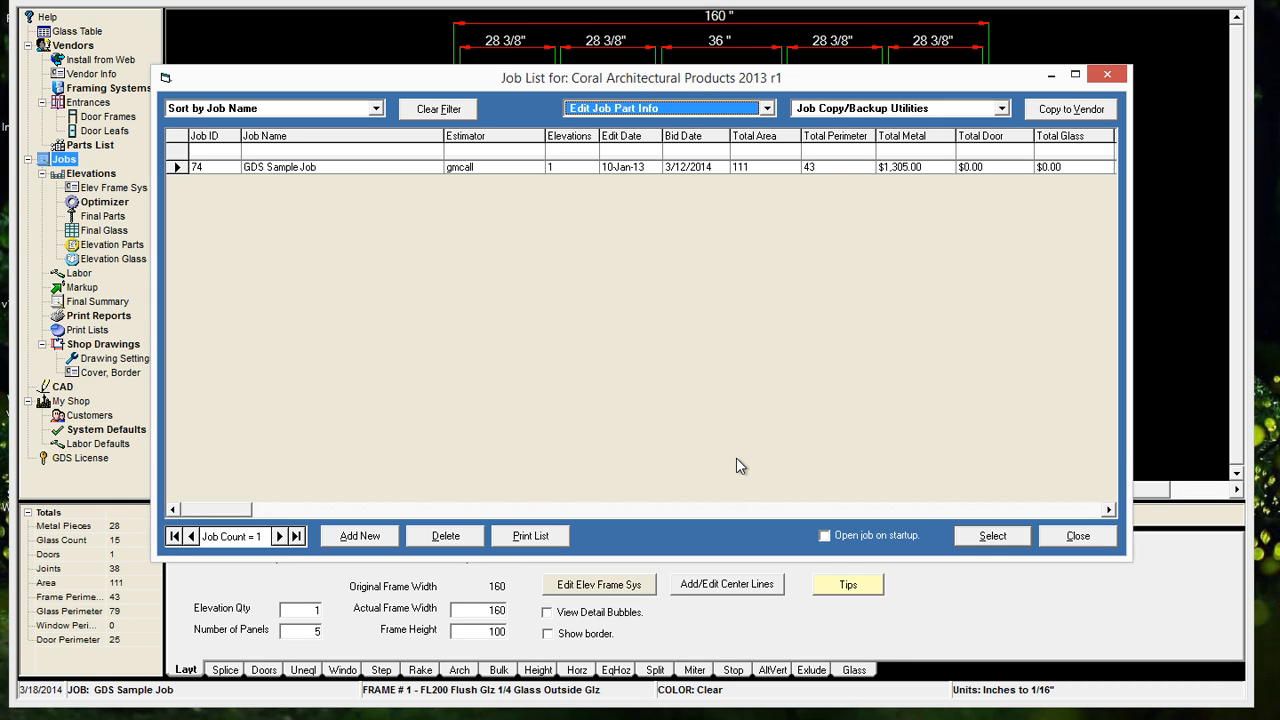
pyautogui.click(994, 536)
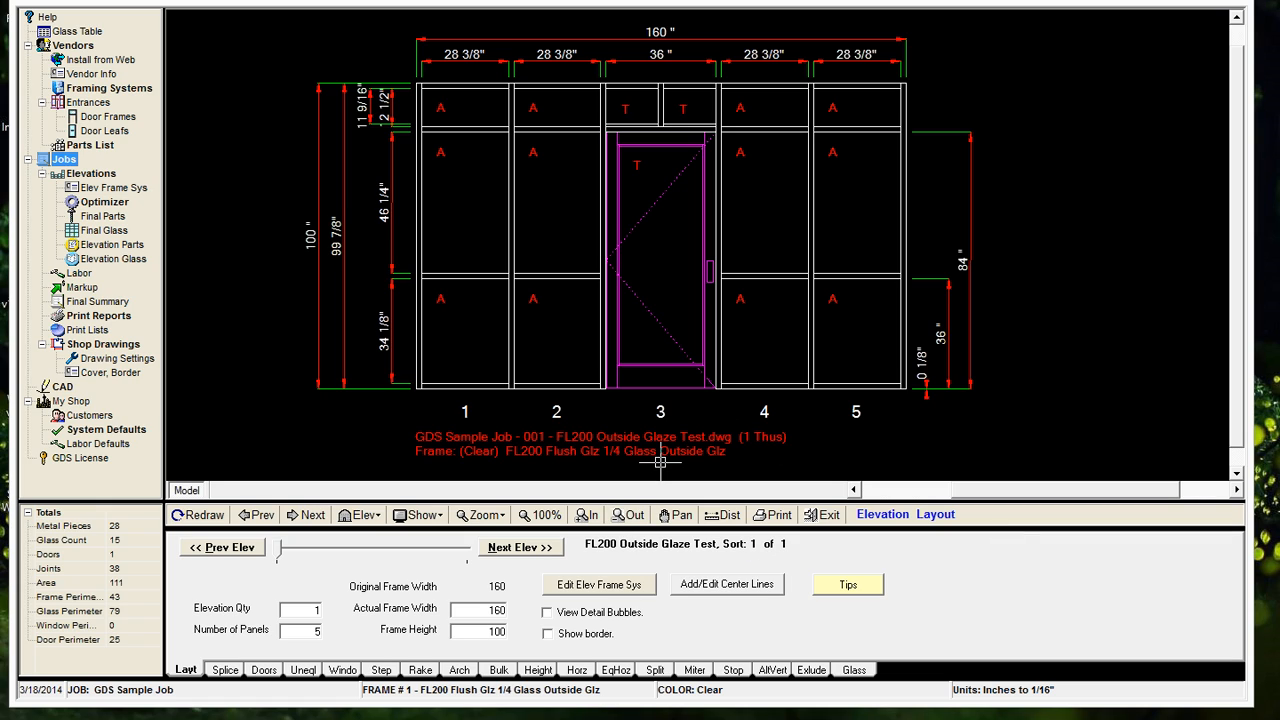
# Retrieve the elevation parts again in the Metal Optimizer, optimize the cuts, and close the optimizer
pyautogui.click(76, 204)
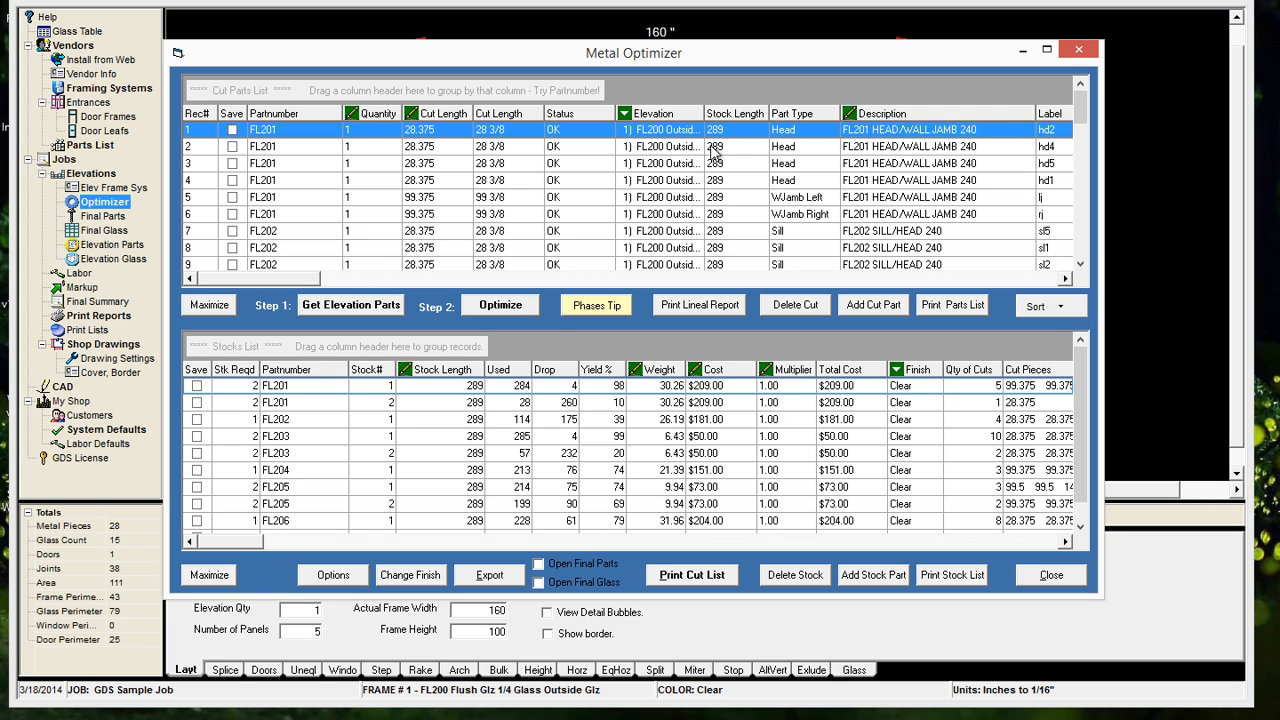
pyautogui.click(357, 312)
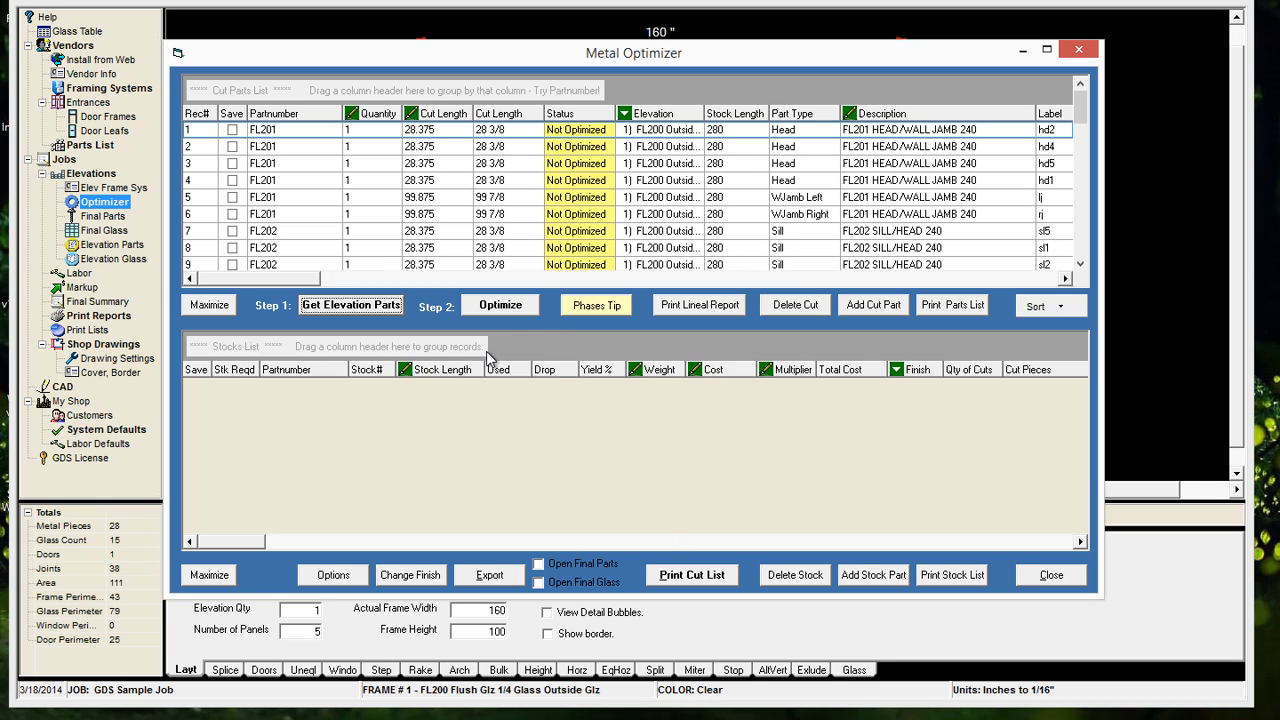
pyautogui.click(500, 305)
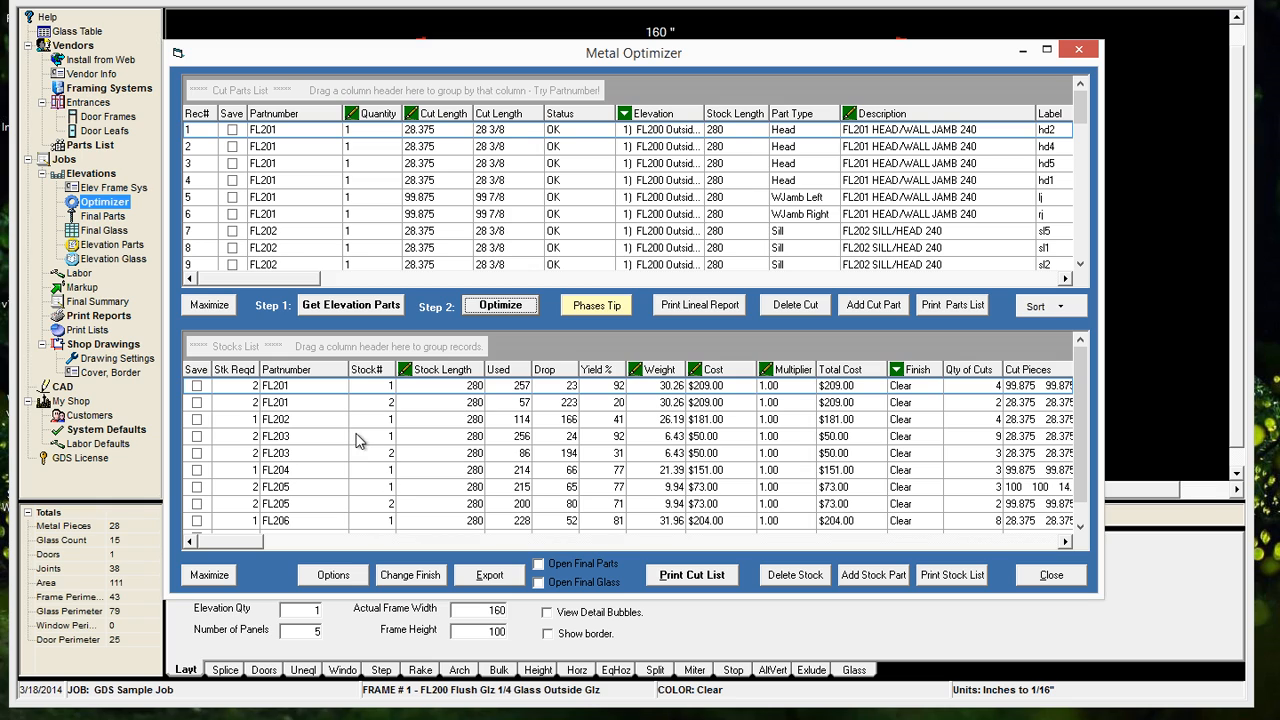
pyautogui.click(1052, 580)
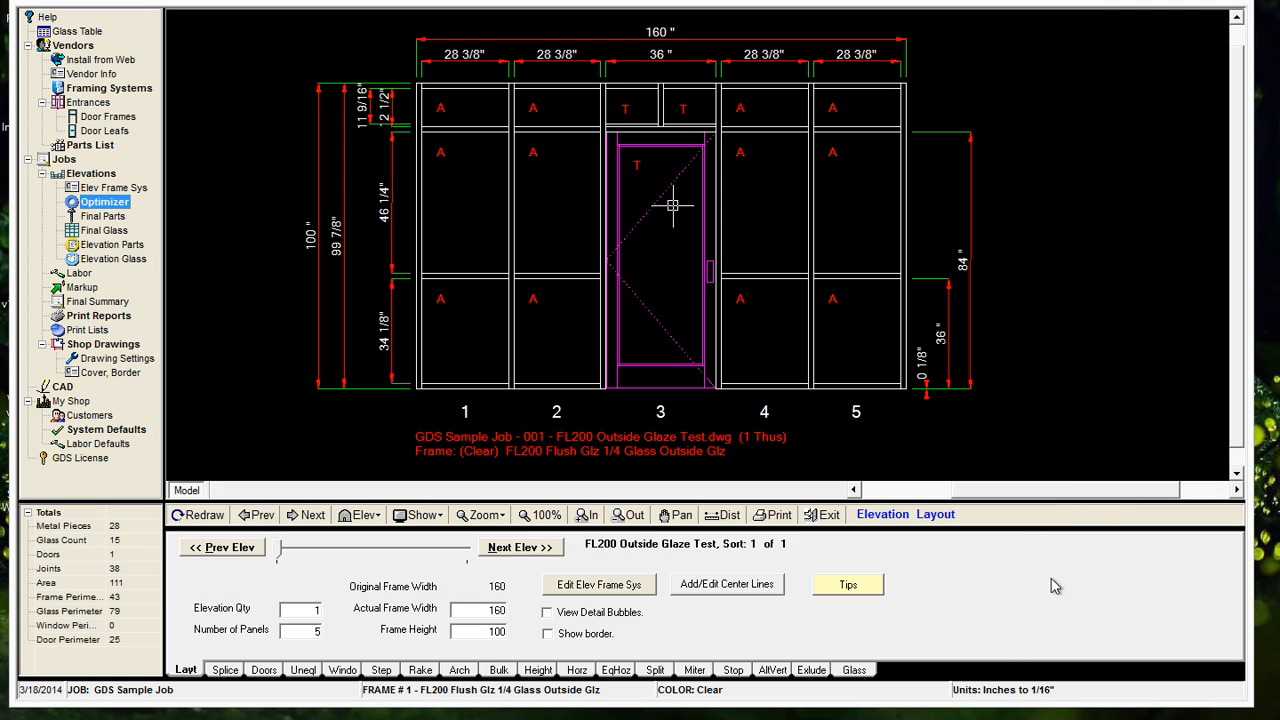
# Review the job's part information and its available part utilities, and close it with all elevations redrawn
pyautogui.click(68, 160)
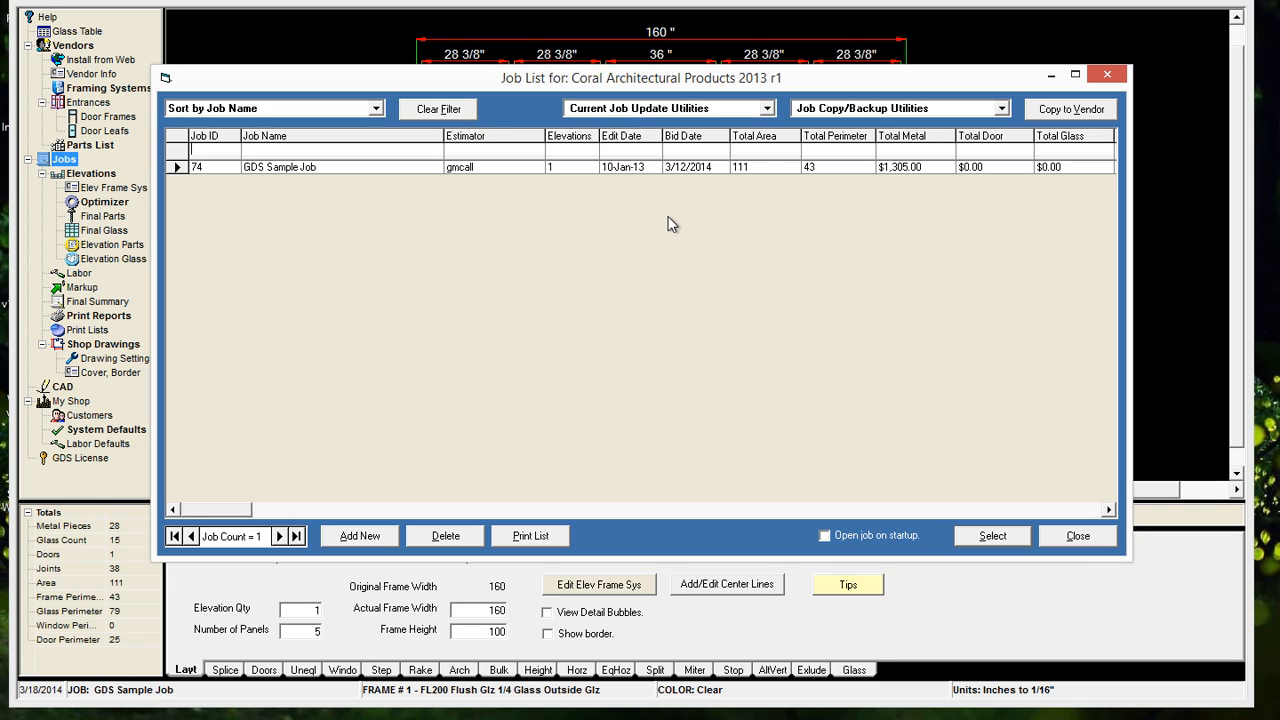
pyautogui.click(767, 109)
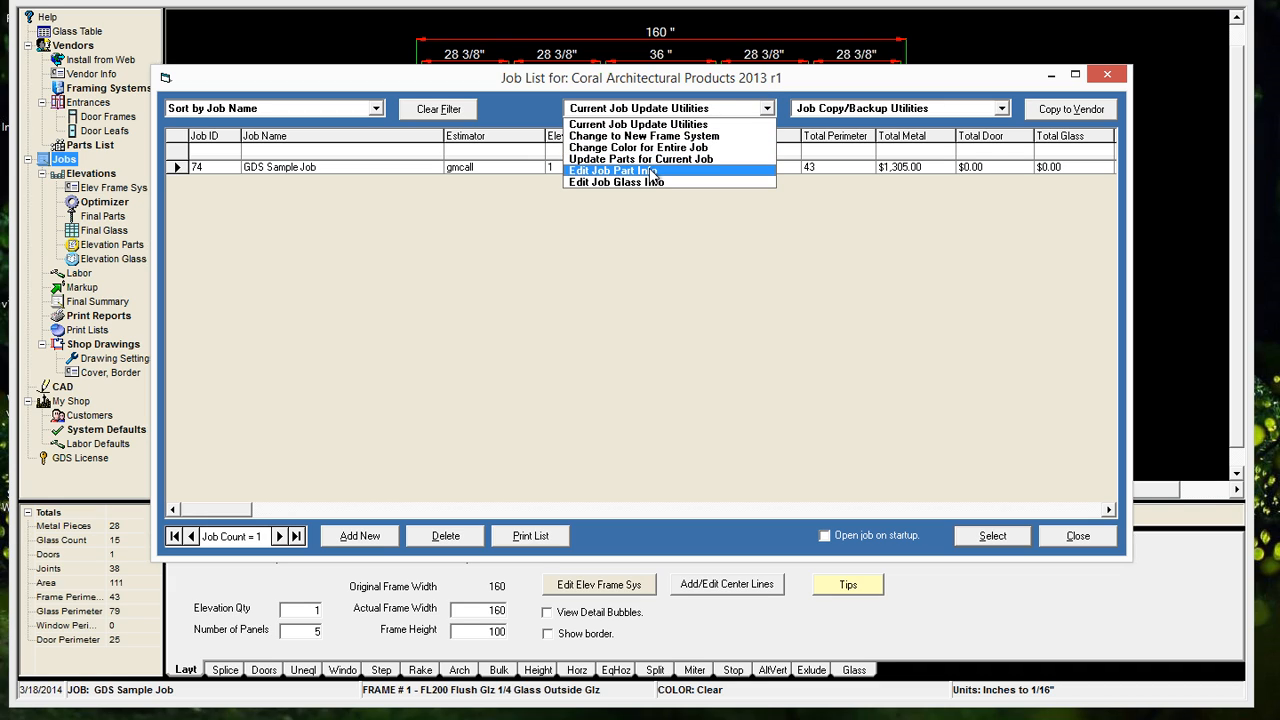
pyautogui.click(652, 172)
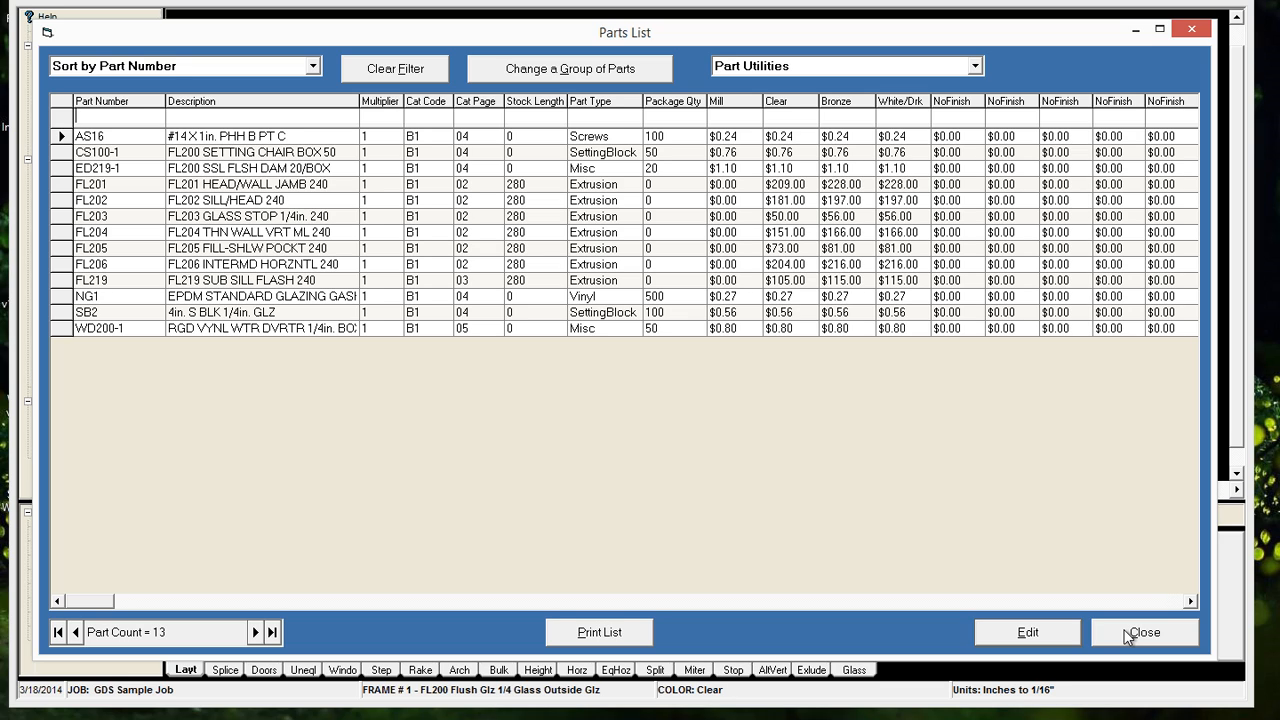
pyautogui.click(759, 66)
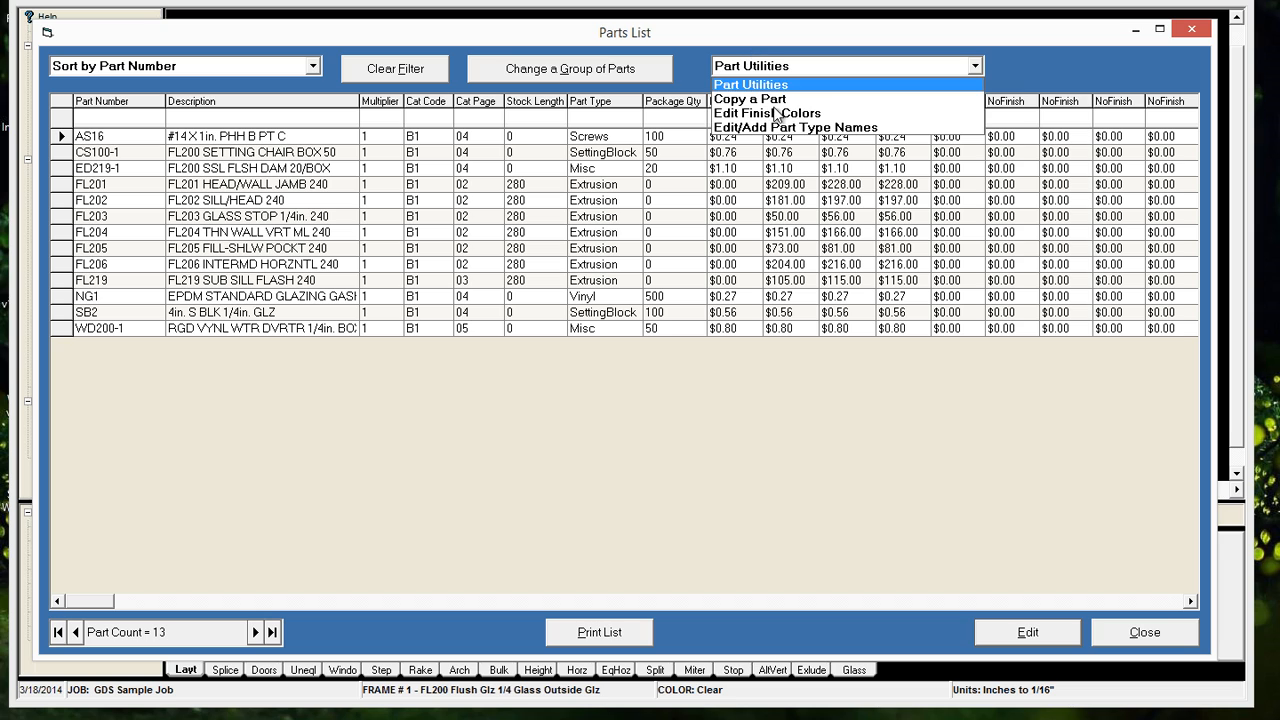
pyautogui.click(1037, 77)
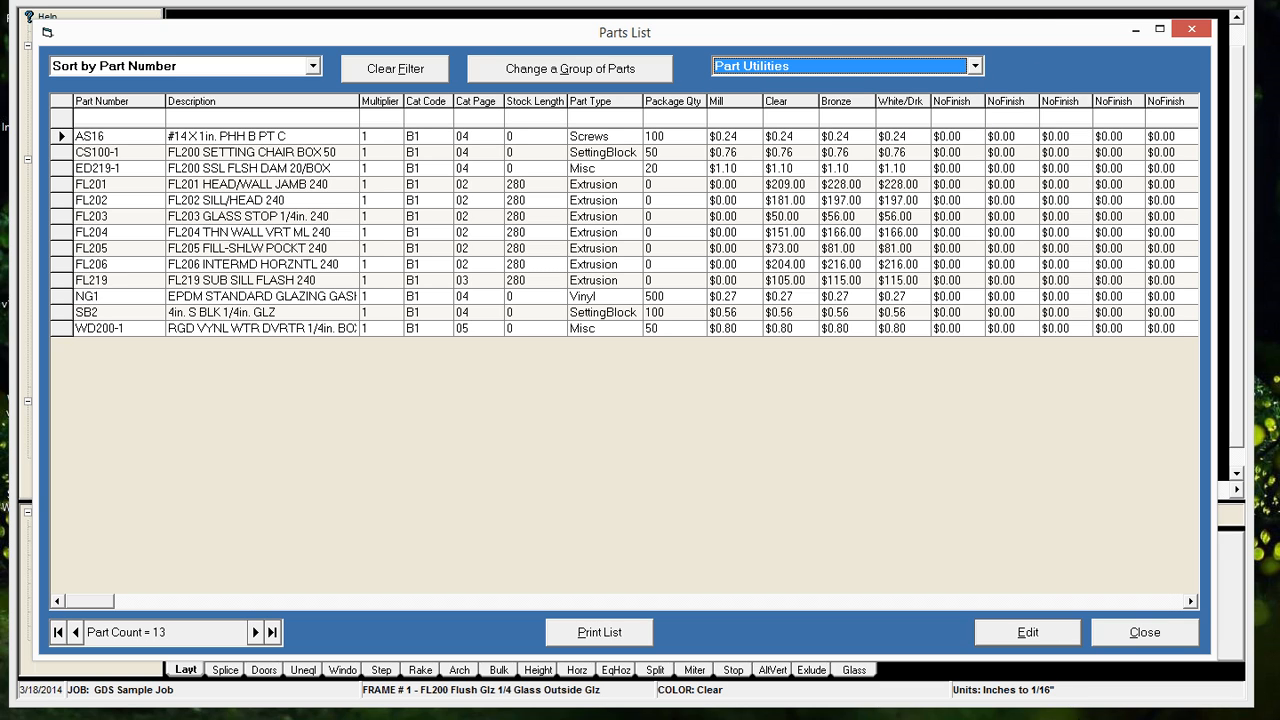
pyautogui.click(1153, 636)
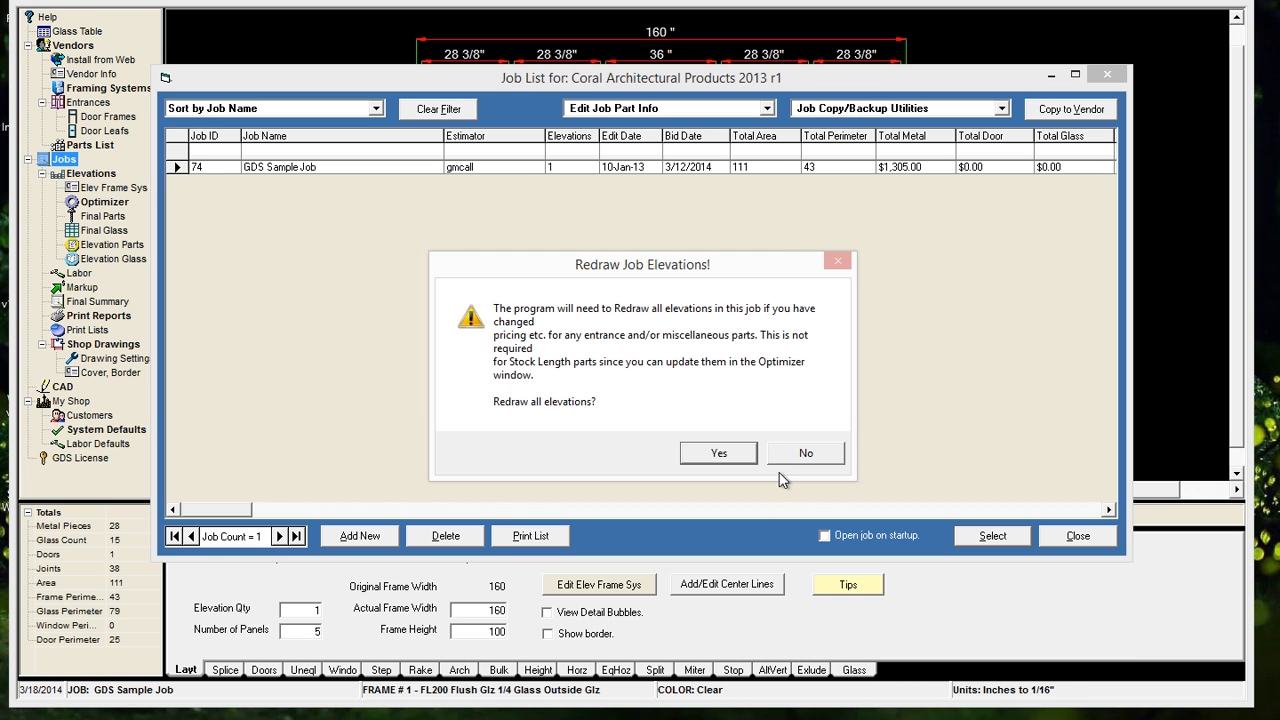
pyautogui.click(718, 455)
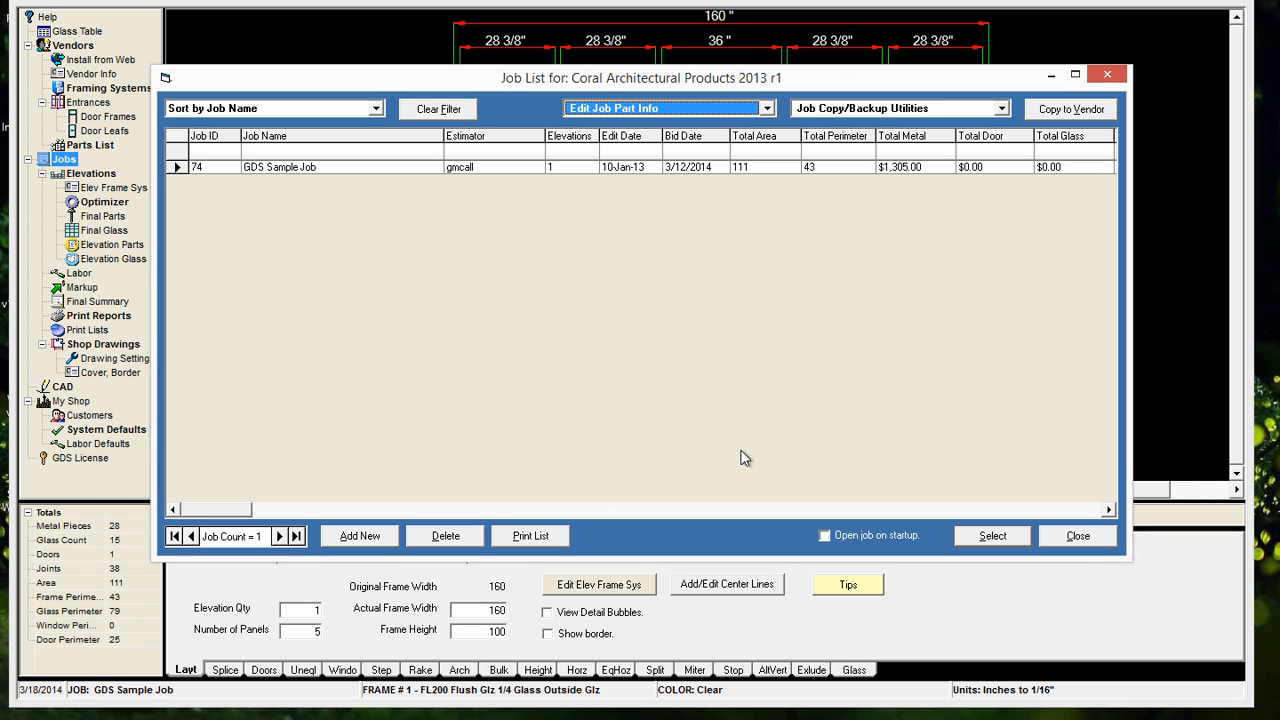
pyautogui.click(718, 109)
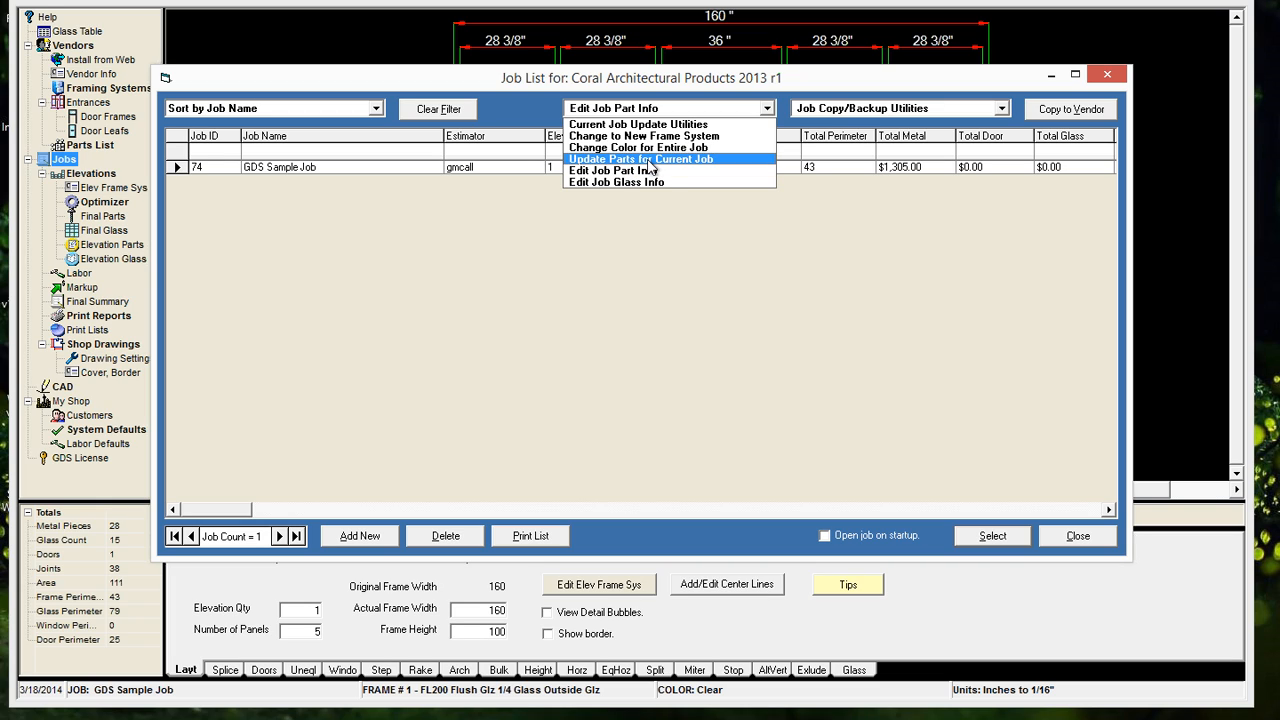
pyautogui.click(675, 163)
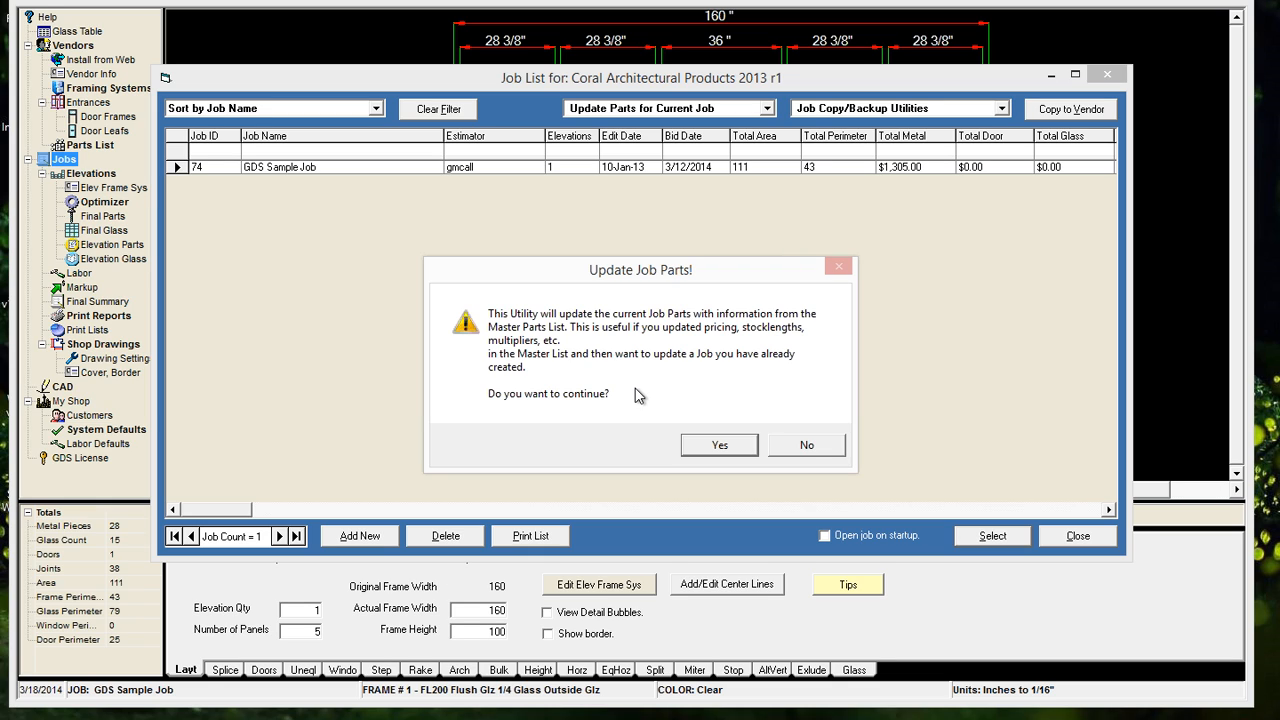
pyautogui.click(807, 450)
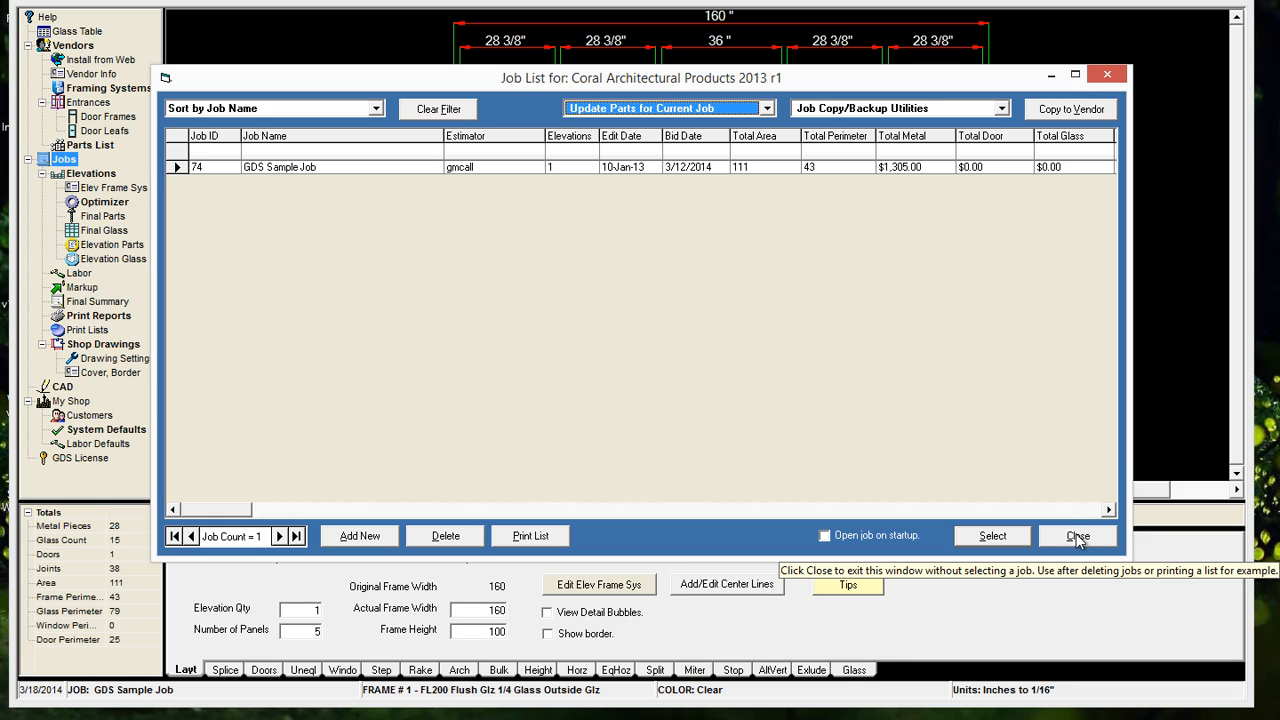
pyautogui.click(1078, 538)
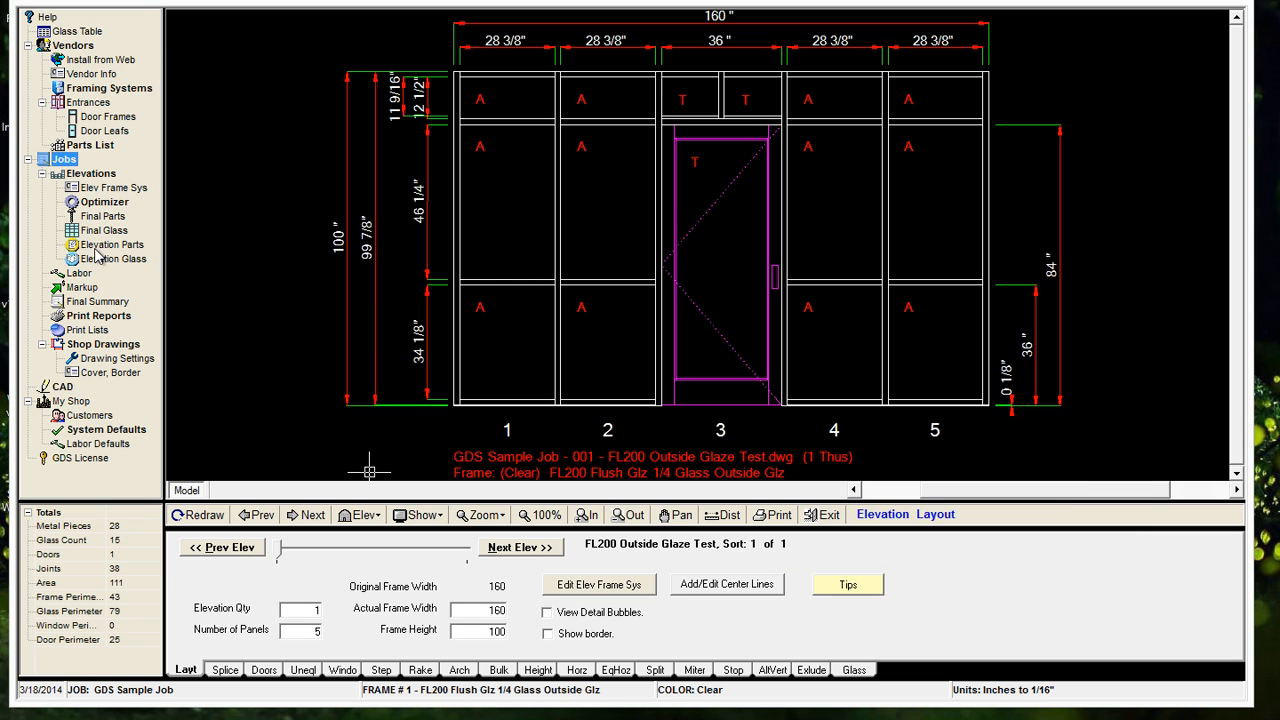
# View and close the master parts list, and update the GDS Sample Job's parts with the master list information
pyautogui.click(99, 147)
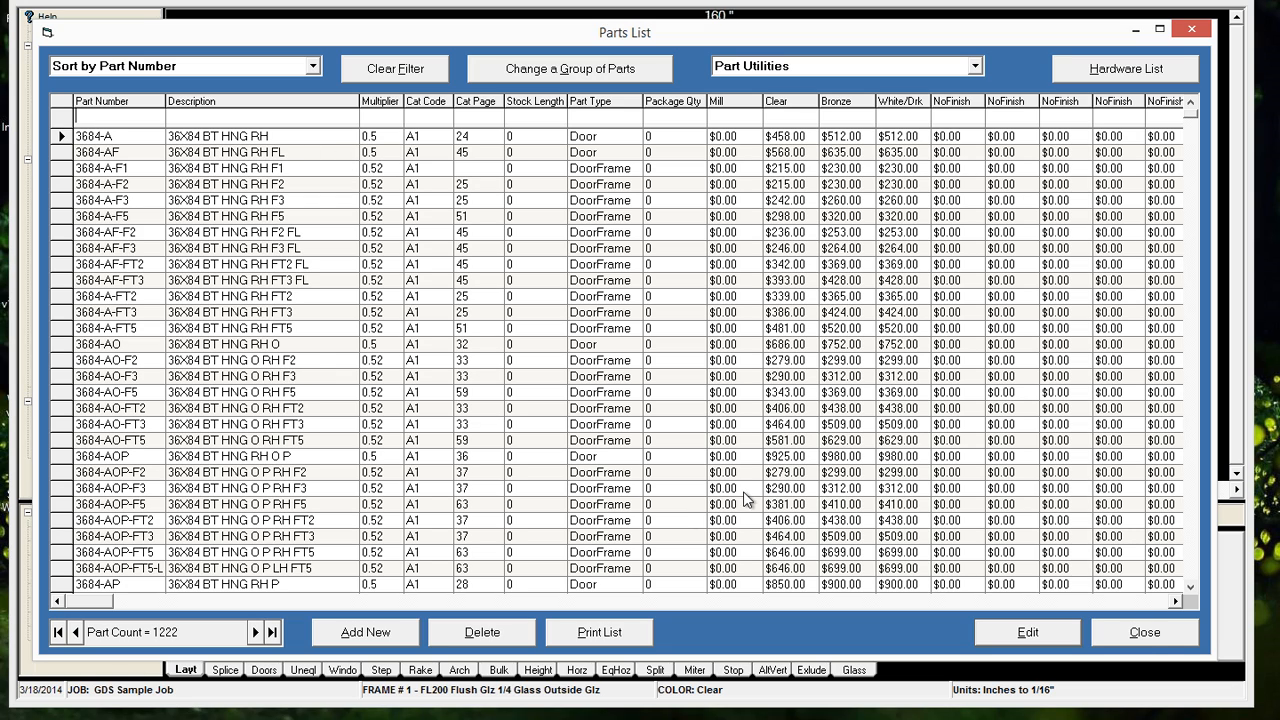
pyautogui.click(1145, 632)
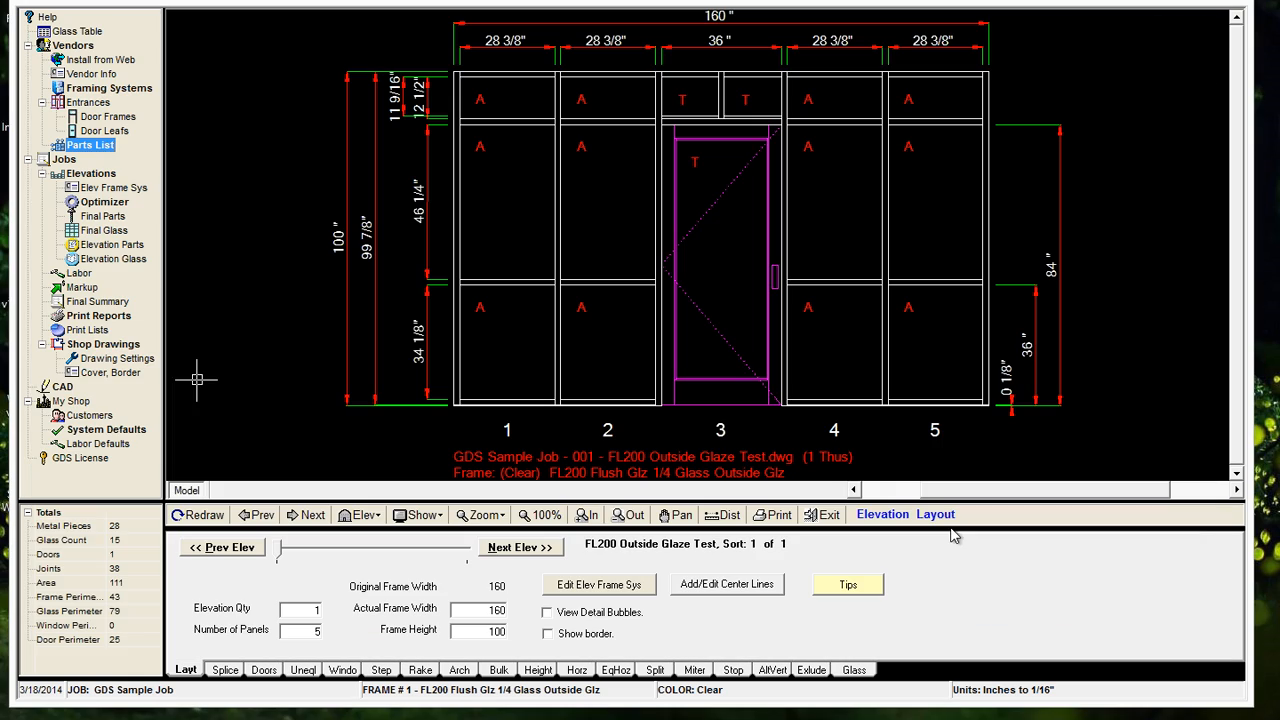
pyautogui.click(62, 160)
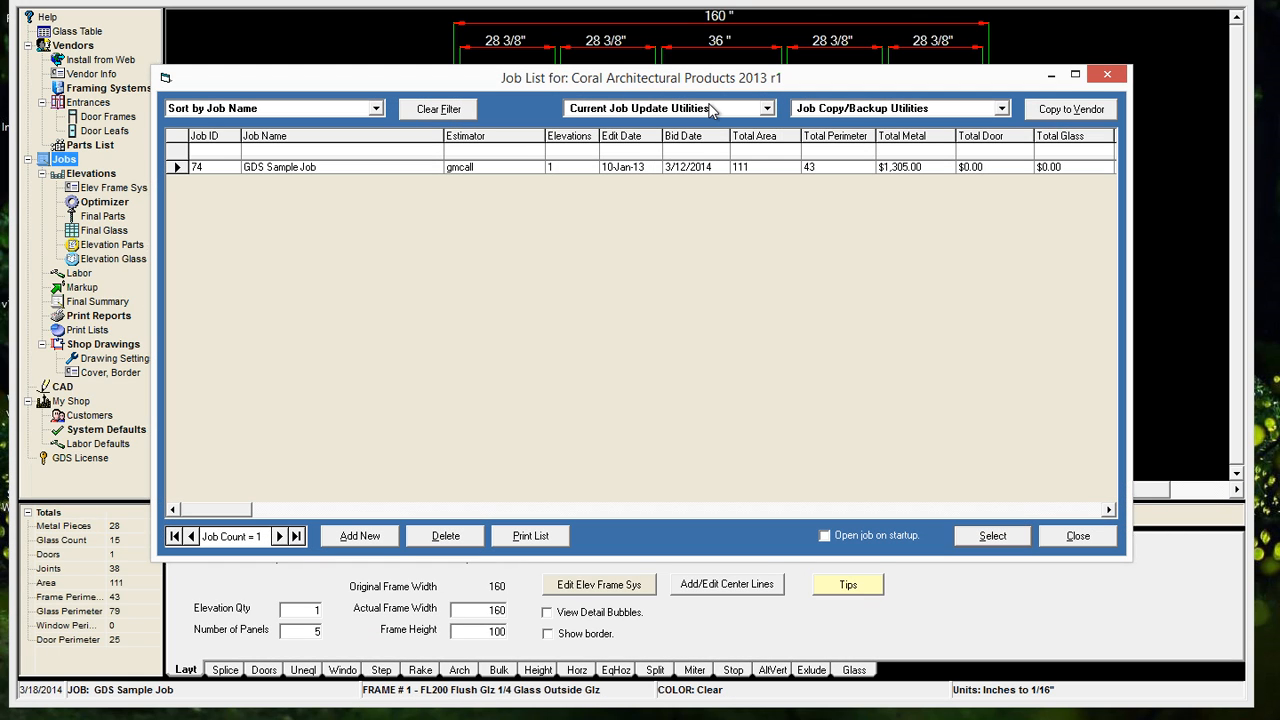
pyautogui.click(710, 110)
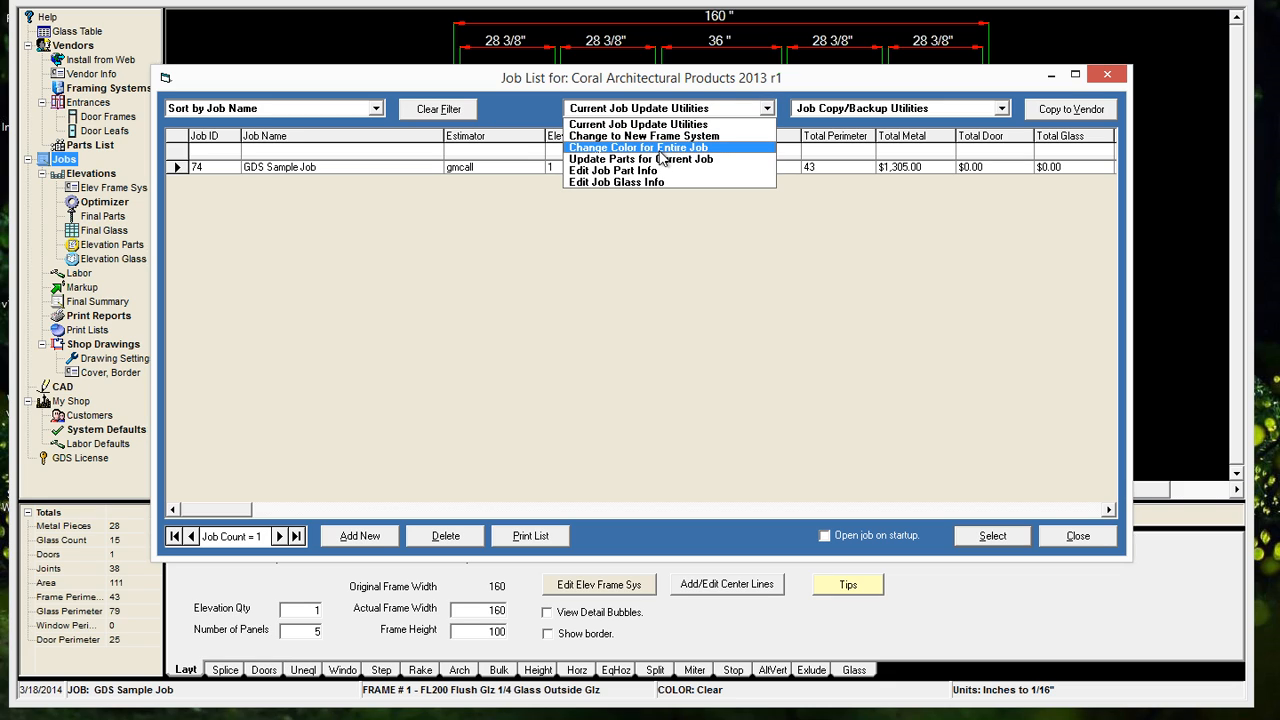
pyautogui.click(662, 160)
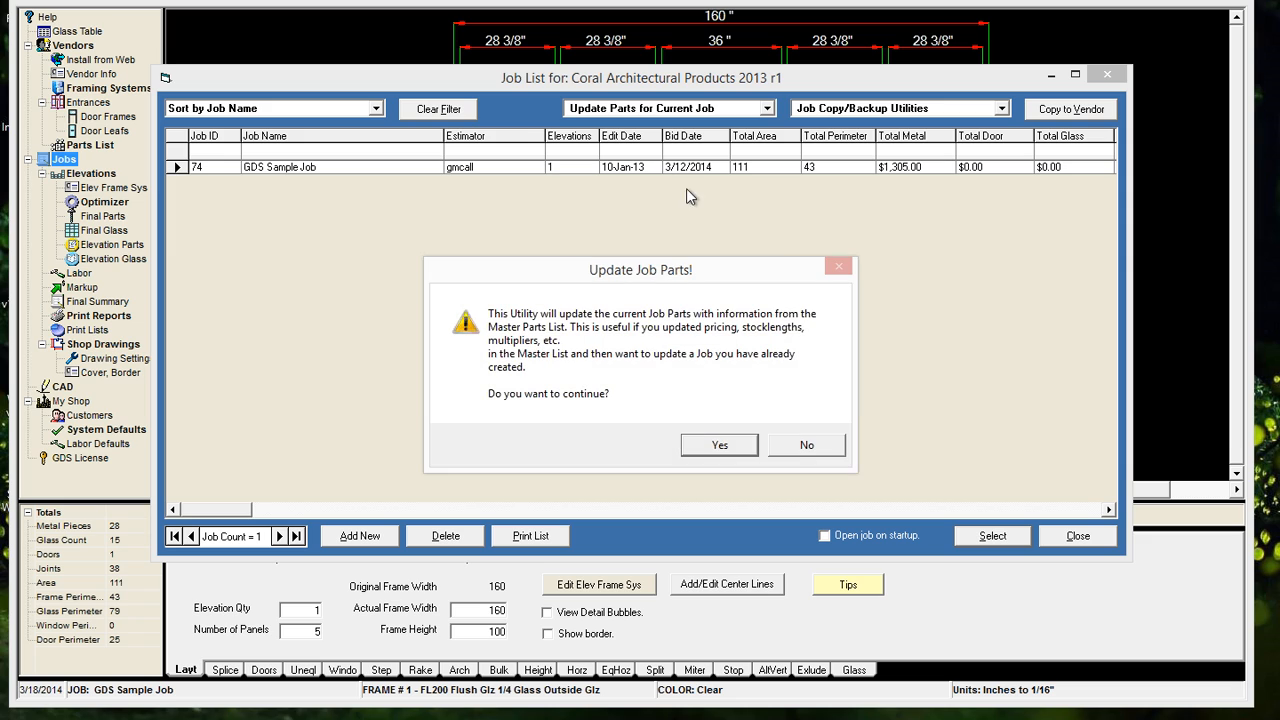
pyautogui.click(712, 443)
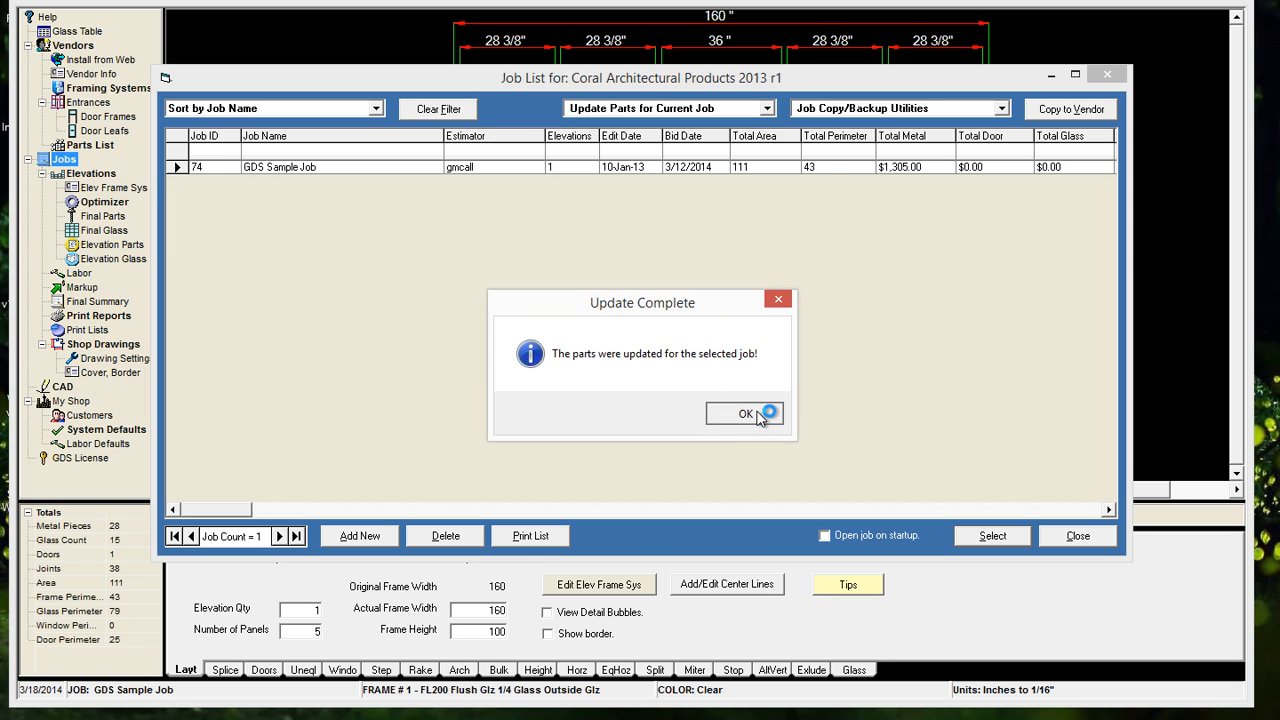
pyautogui.click(757, 417)
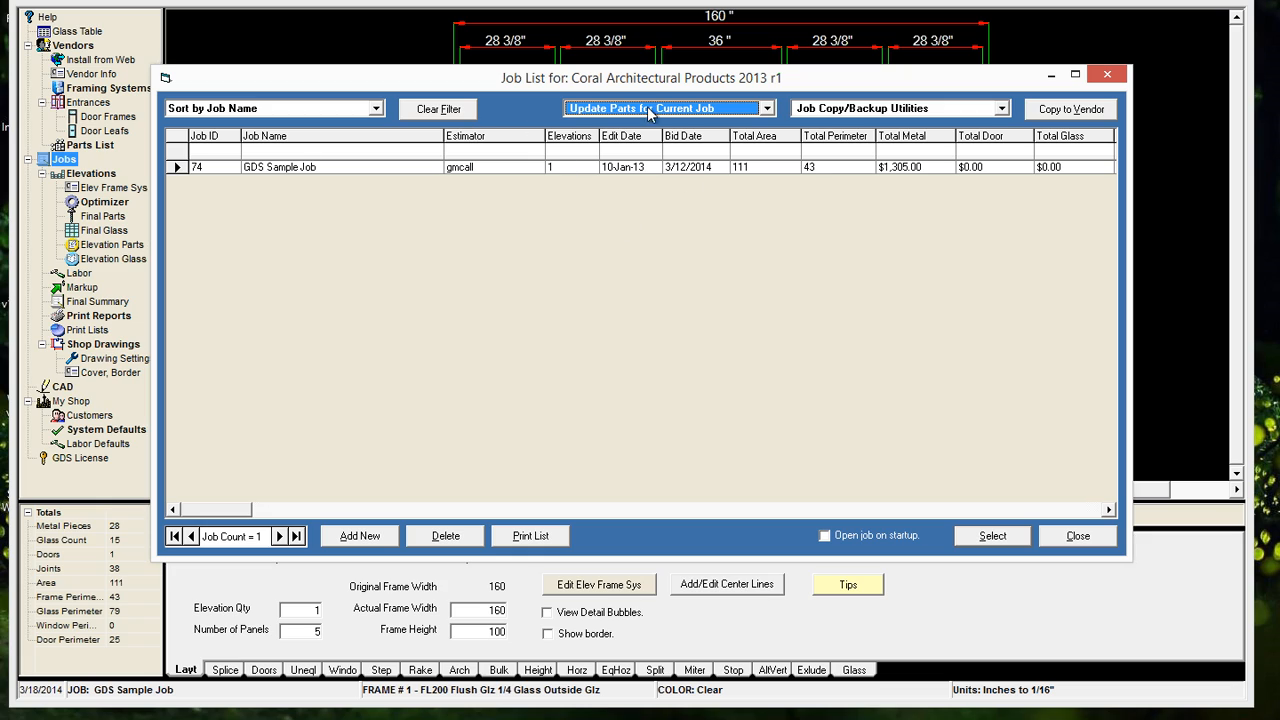
# Select the GDS Sample Job, review the available job update utilities, and close the job list
pyautogui.click(195, 166)
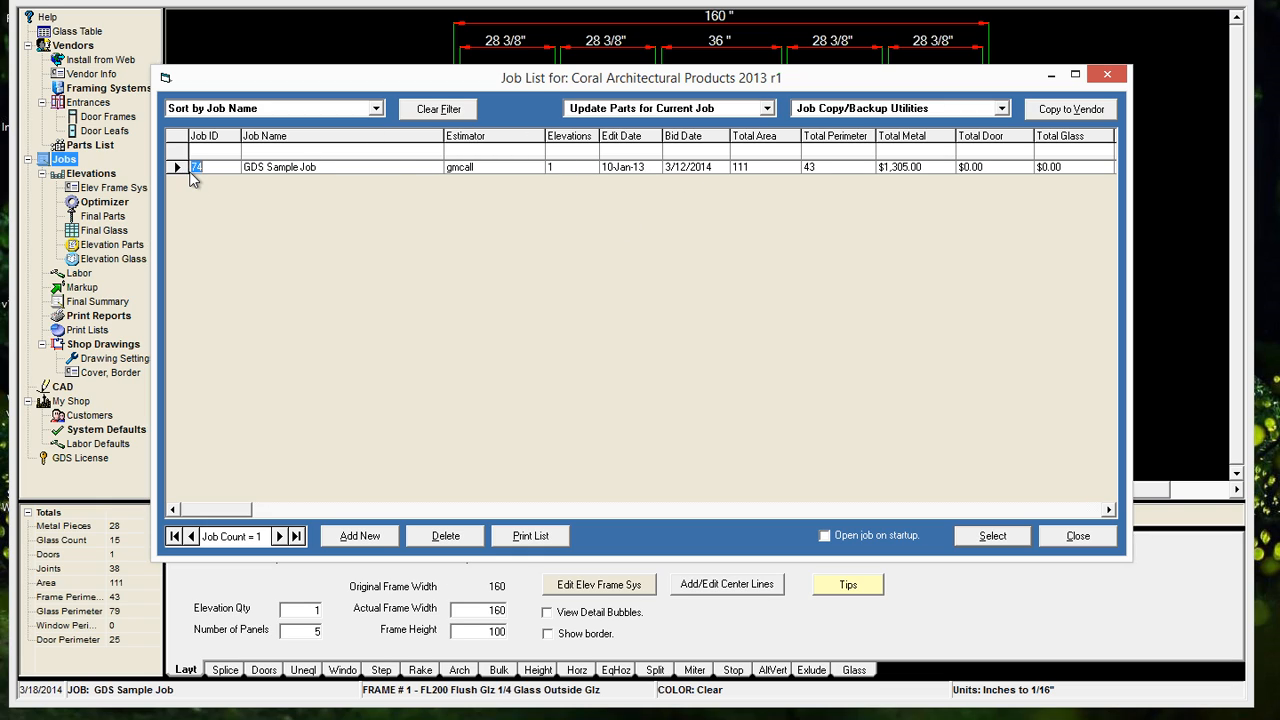
pyautogui.click(718, 110)
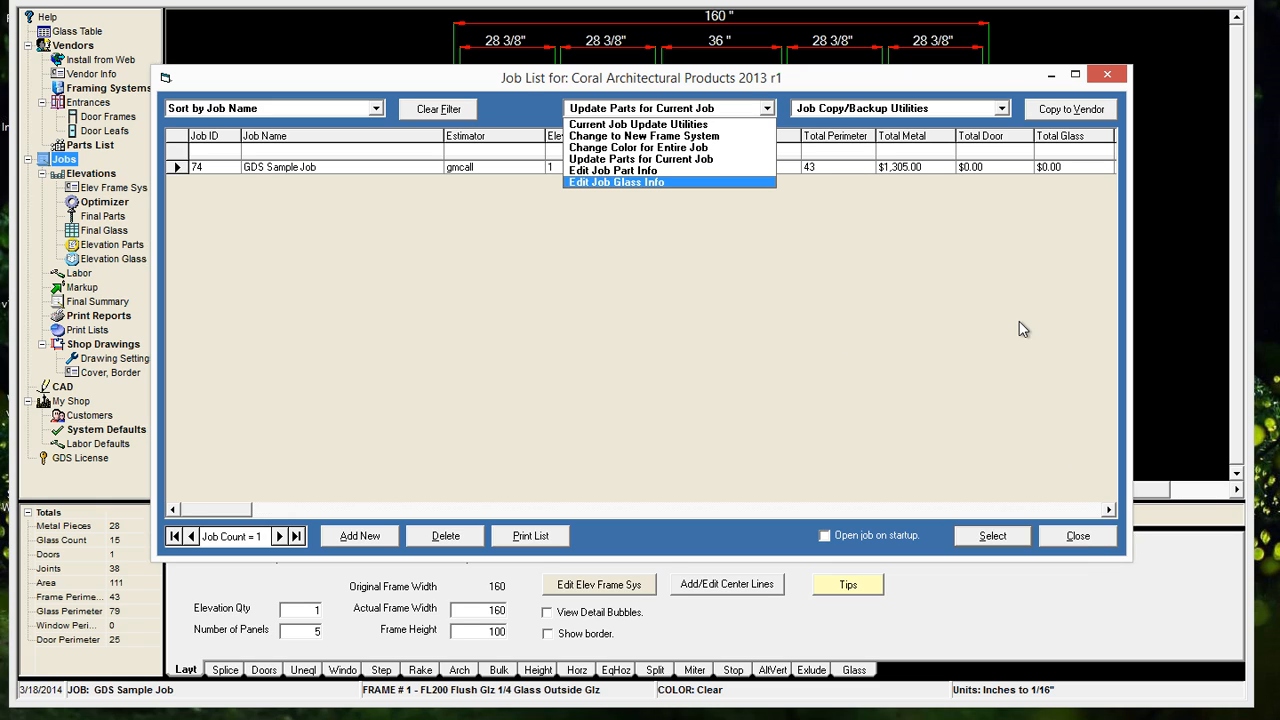
pyautogui.click(1078, 538)
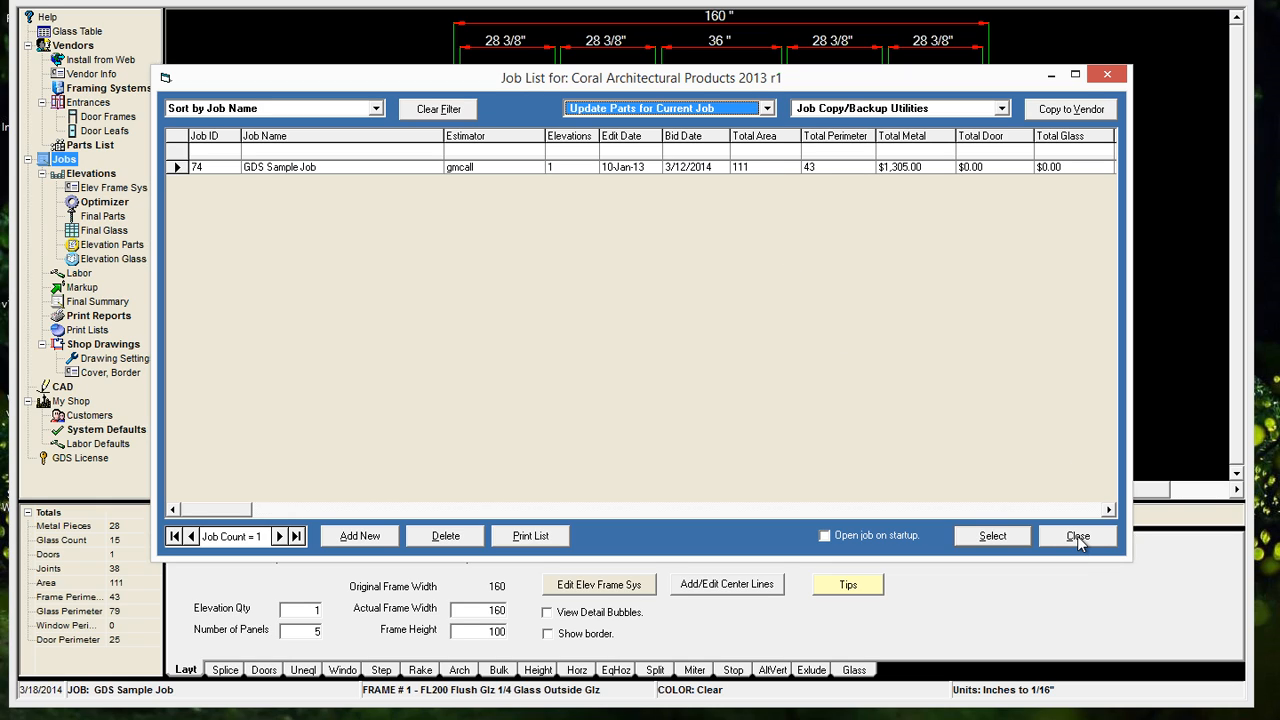
pyautogui.click(1078, 538)
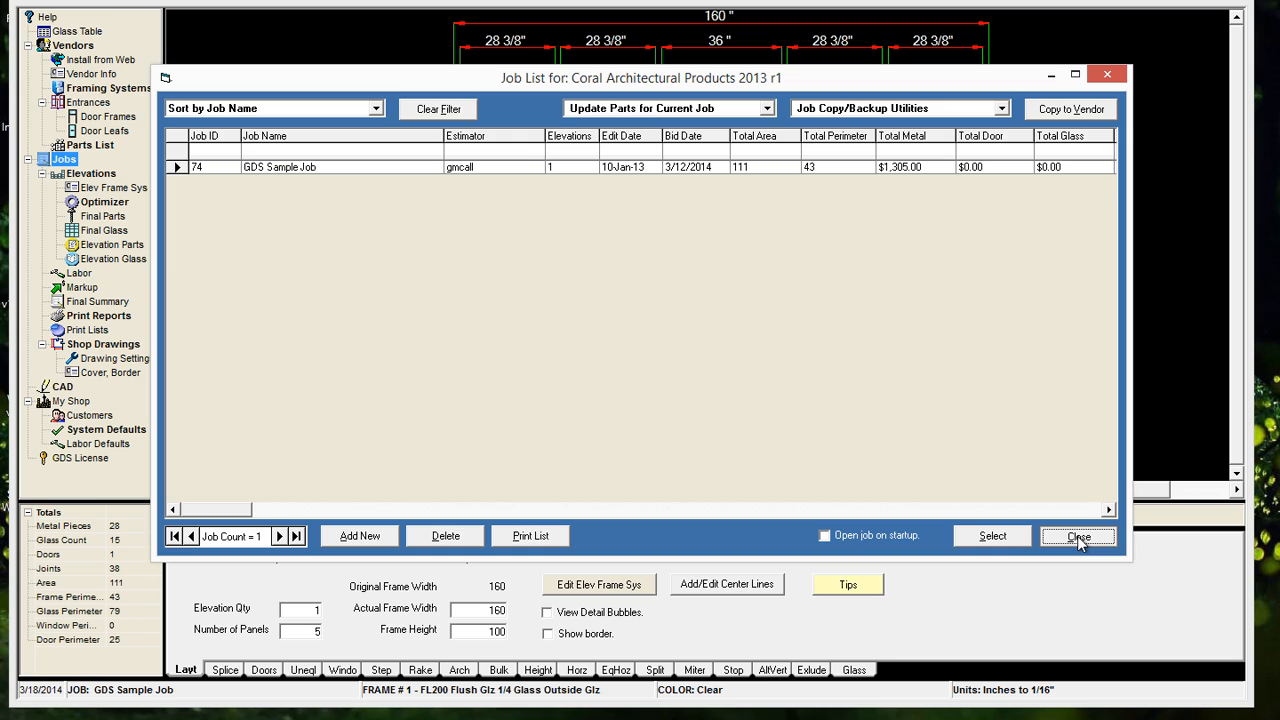